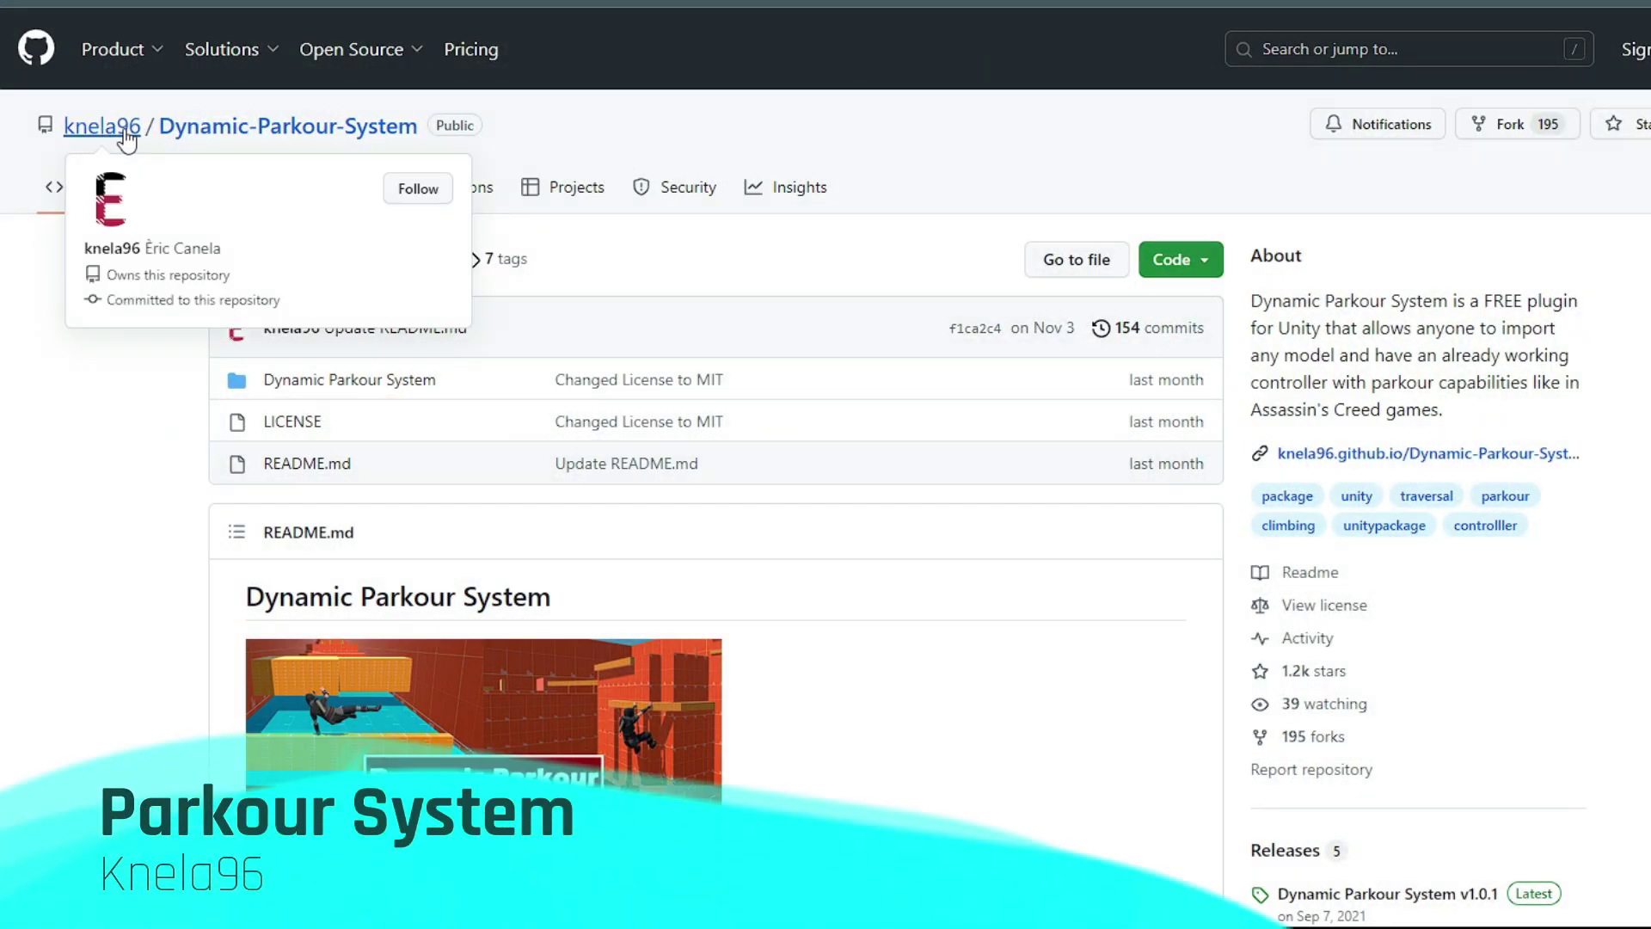
{"action": "scroll", "coordinate": [1436, 572], "scroll_direction": "down", "scroll_amount": 2}
{"action": "scroll", "coordinate": [1436, 571], "scroll_direction": "down", "scroll_amount": 2}
{"action": "scroll", "coordinate": [1436, 571], "scroll_direction": "down", "scroll_amount": 2}
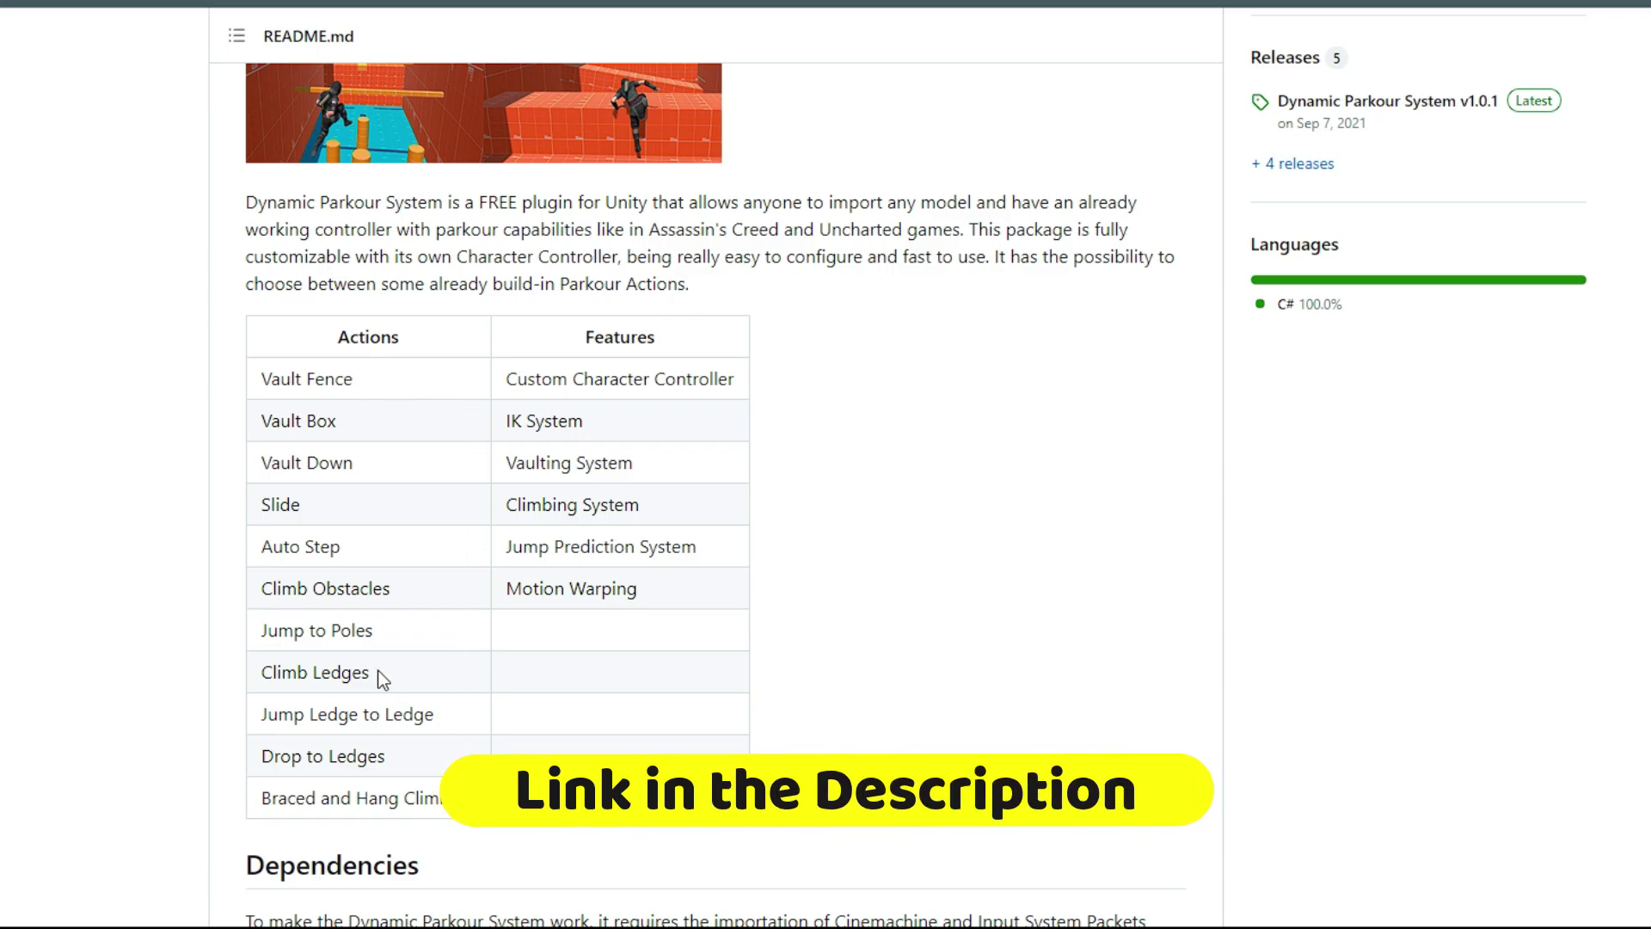
{"action": "scroll", "coordinate": [381, 680], "scroll_direction": "down", "scroll_amount": 1}
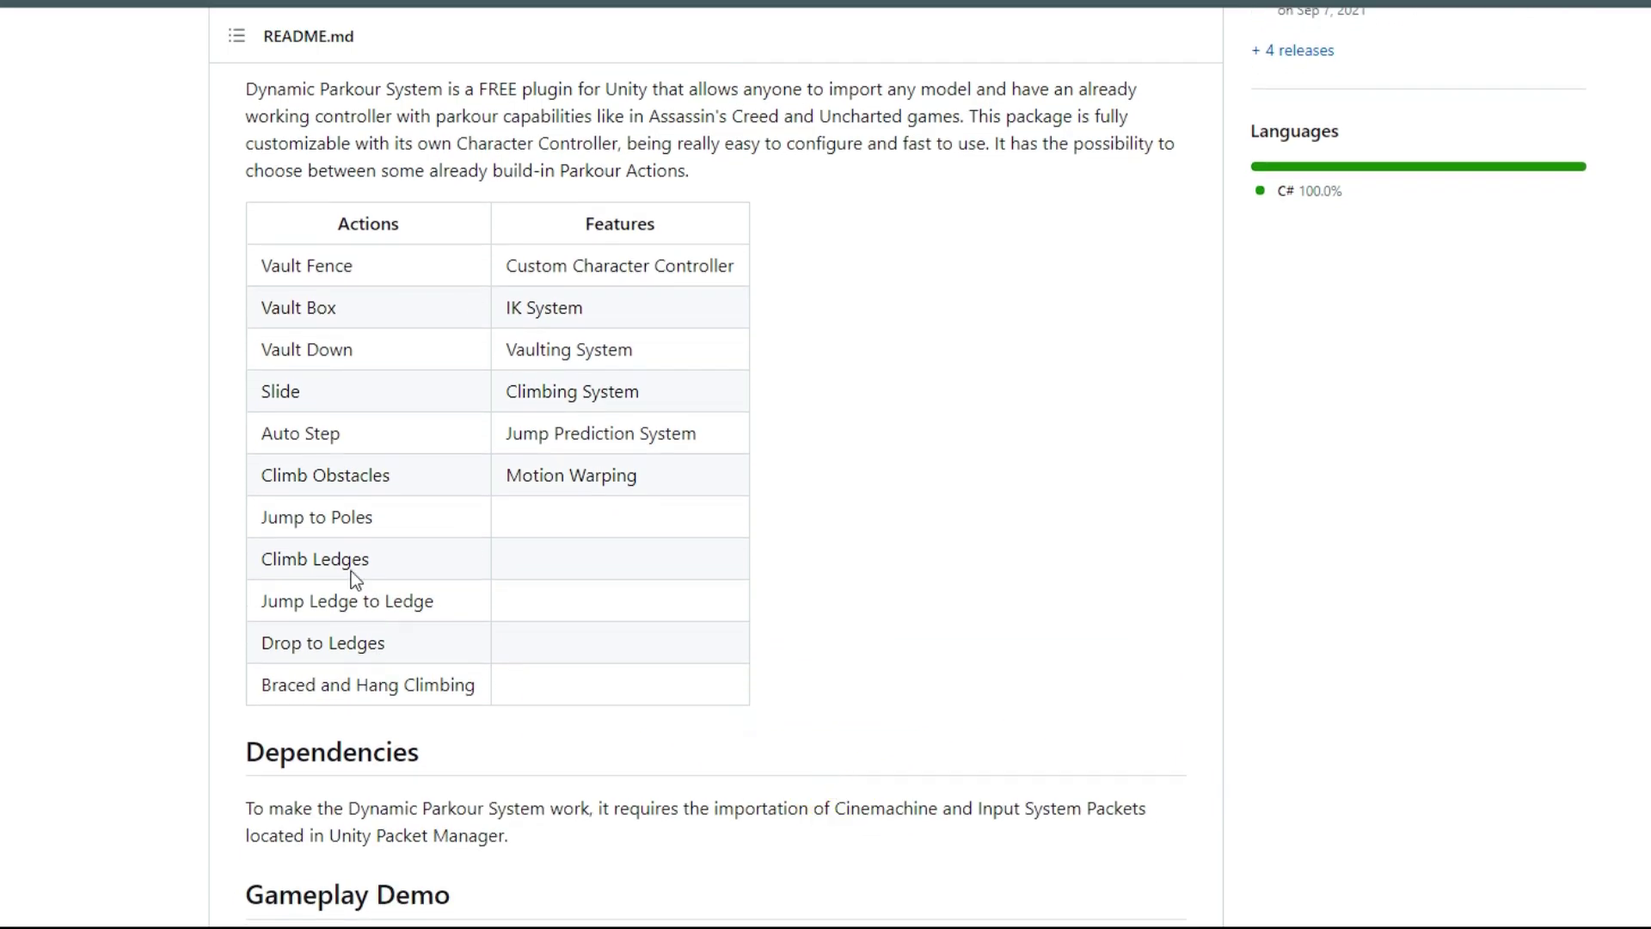
Step: Review the README's actions table, then go to the repository's releases page
{"action": "double_click", "coordinate": [267, 389]}
{"action": "left_click", "coordinate": [326, 514]}
{"action": "scroll", "coordinate": [658, 486], "scroll_direction": "down", "scroll_amount": 5}
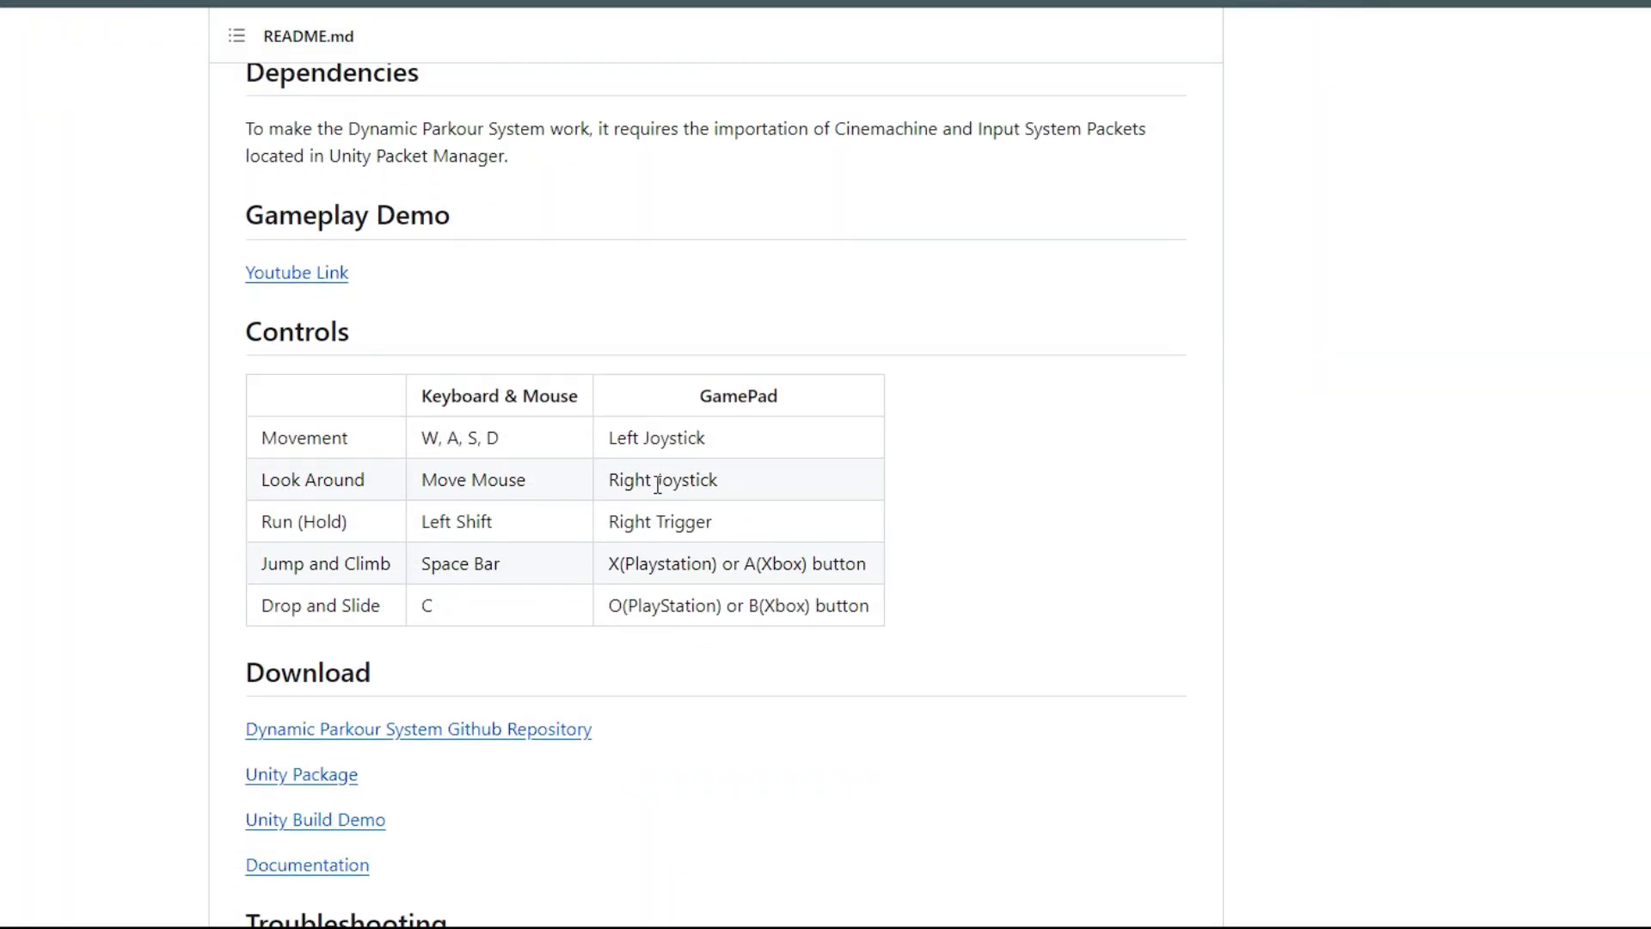
{"action": "scroll", "coordinate": [1305, 520], "scroll_direction": "up", "scroll_amount": 15}
{"action": "scroll", "coordinate": [1265, 520], "scroll_direction": "up", "scroll_amount": 2}
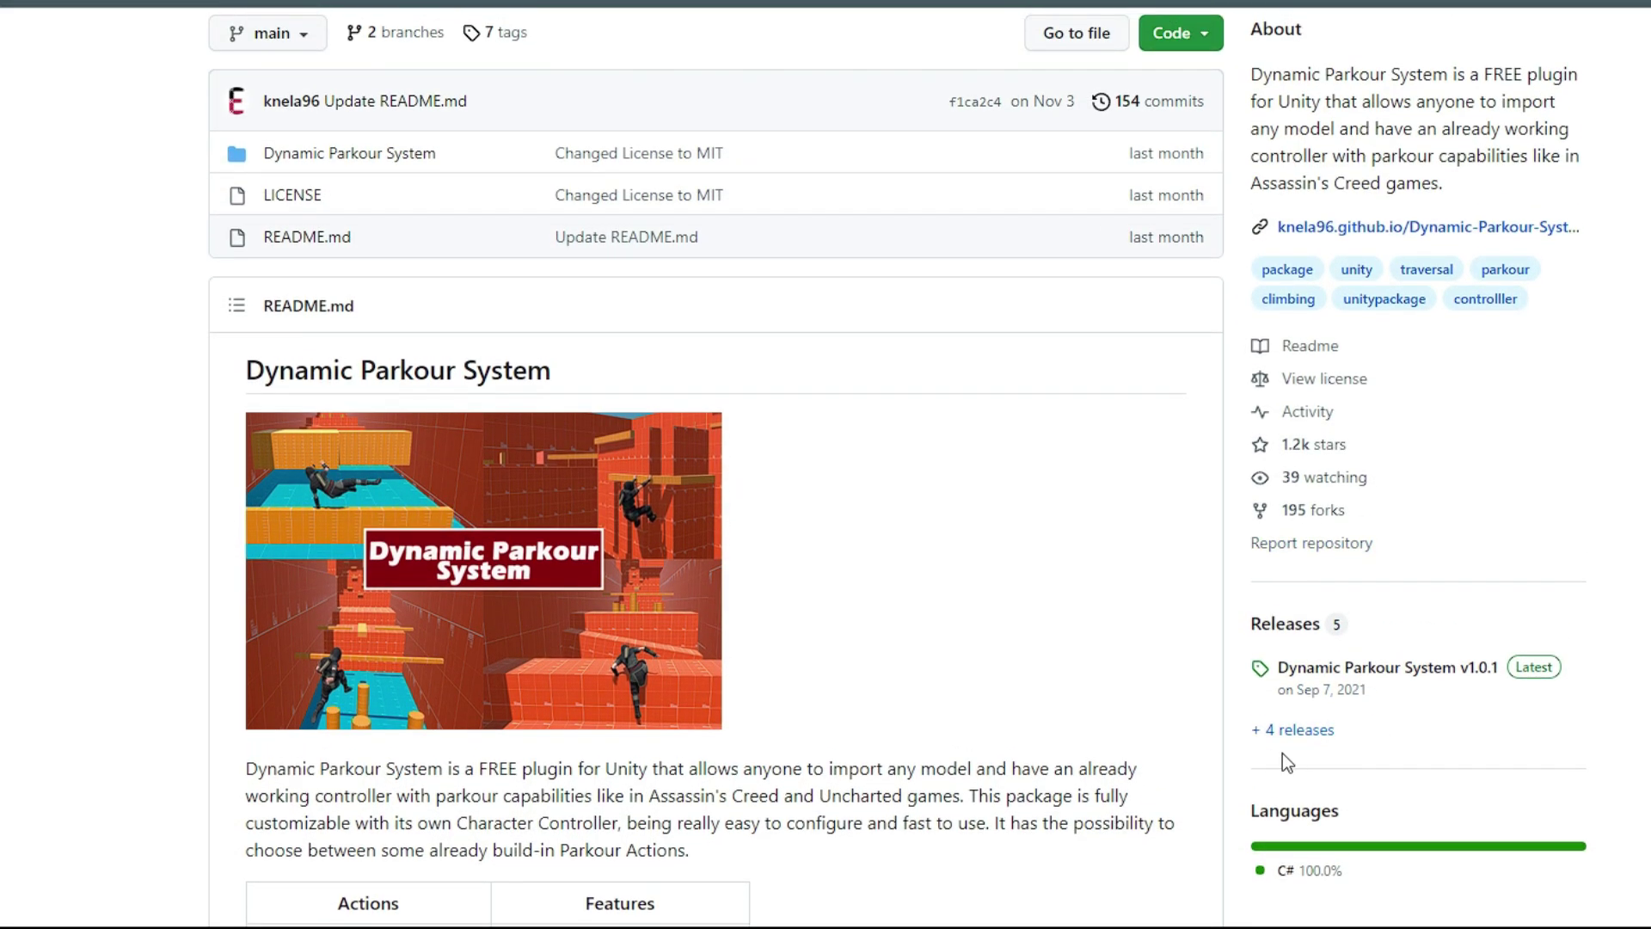
{"action": "left_click", "coordinate": [1319, 732]}
{"action": "scroll", "coordinate": [708, 668], "scroll_direction": "down", "scroll_amount": 2}
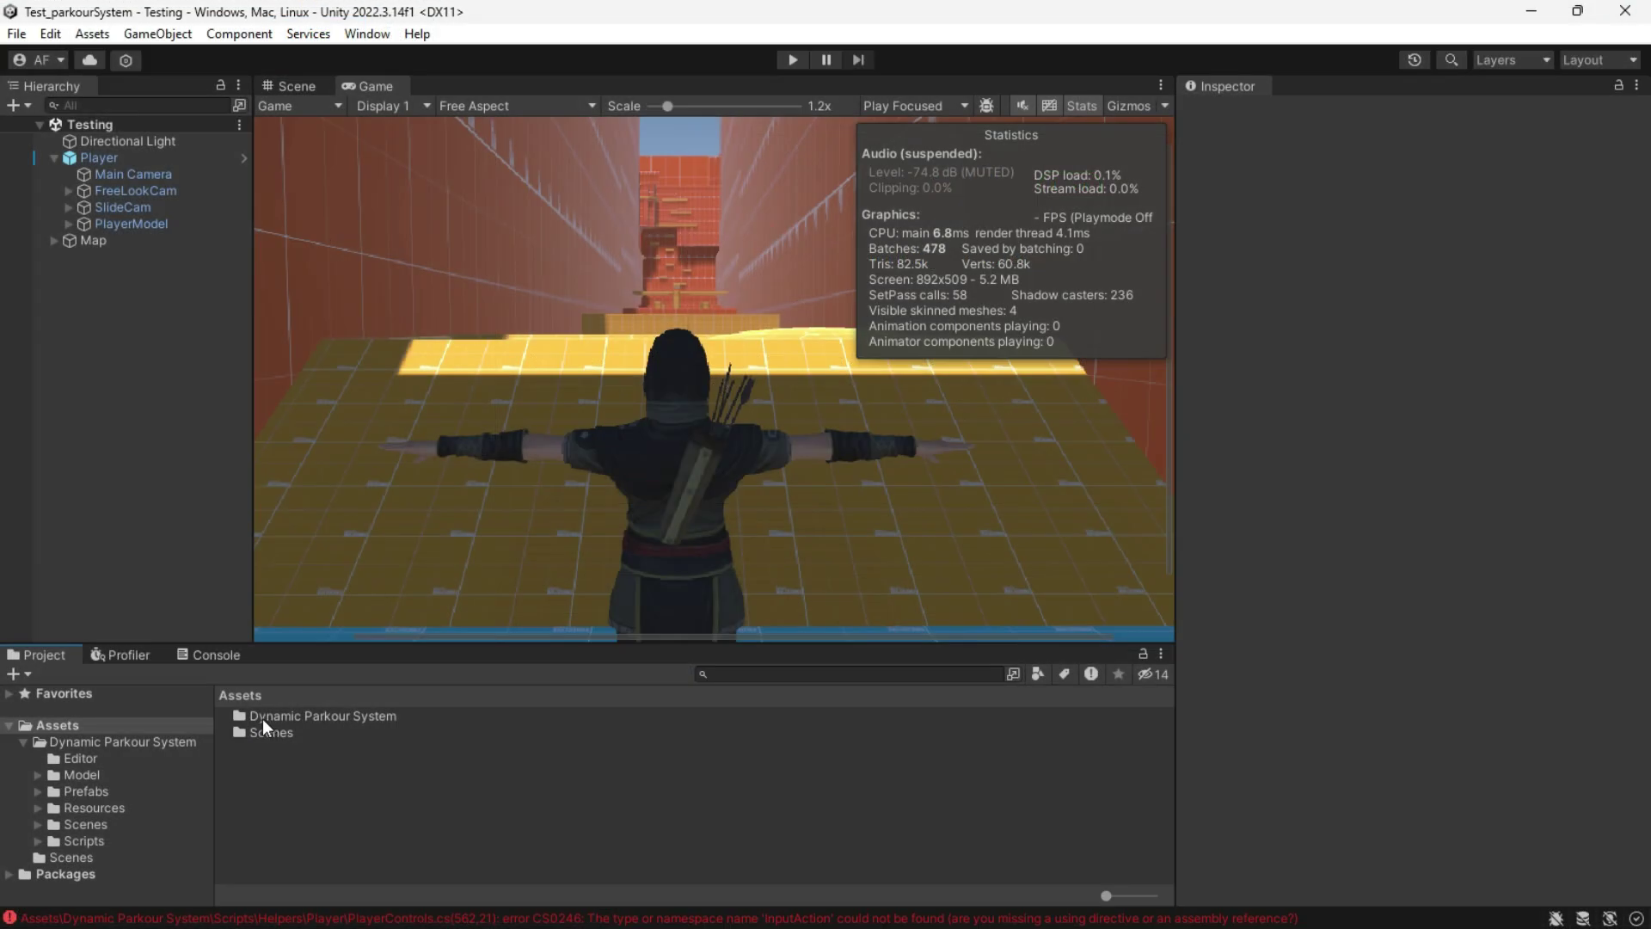
Step: Open the Dynamic Parkour System folder and review the compile errors in an enlarged Console
{"action": "left_click", "coordinate": [365, 713]}
{"action": "double_click", "coordinate": [362, 714]}
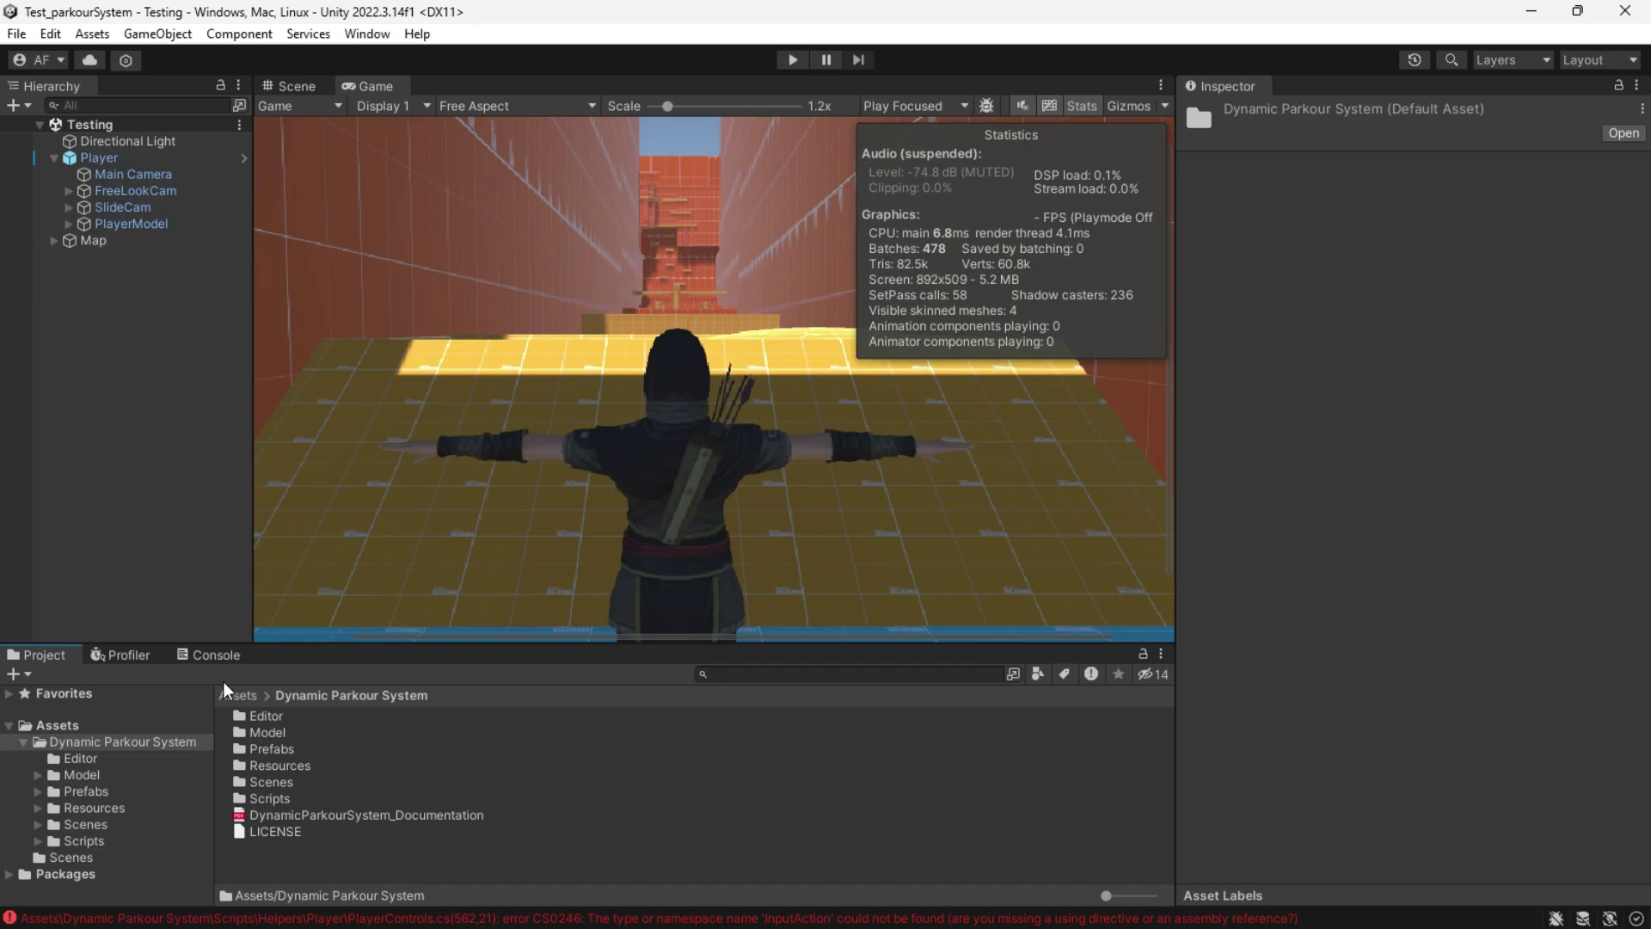
{"action": "left_click", "coordinate": [213, 654]}
{"action": "left_click_drag", "start_coordinate": [250, 644], "coordinate": [284, 552]}
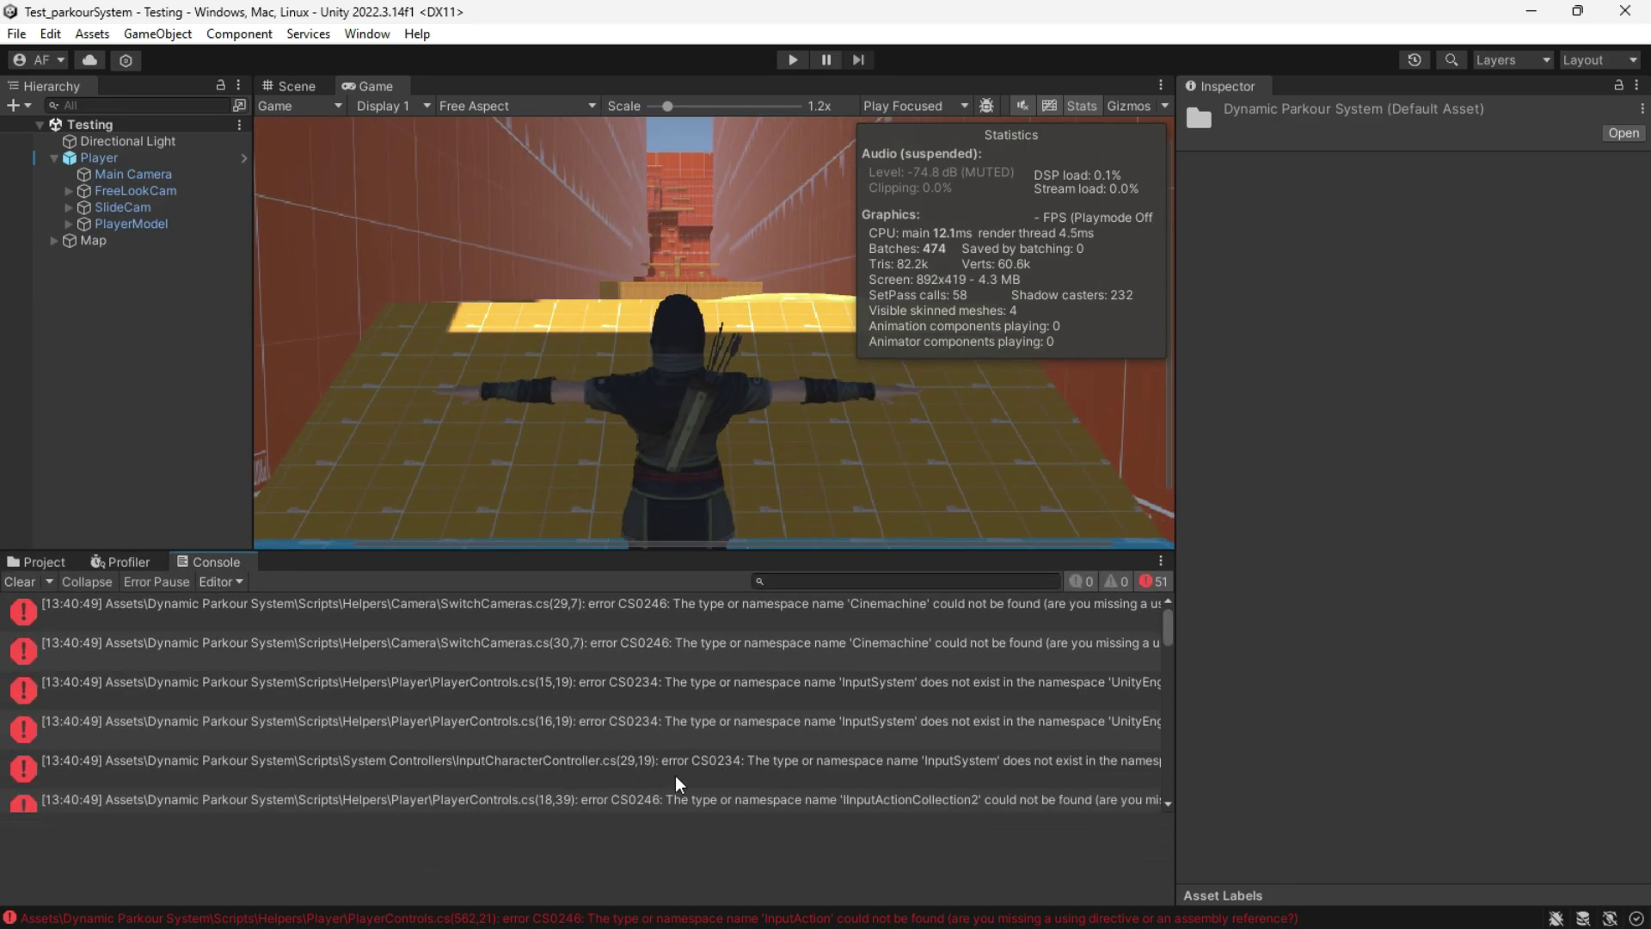
{"action": "scroll", "coordinate": [774, 755], "scroll_direction": "down", "scroll_amount": 5}
{"action": "scroll", "coordinate": [1161, 670], "scroll_direction": "down", "scroll_amount": 3}
{"action": "left_click", "coordinate": [38, 561]}
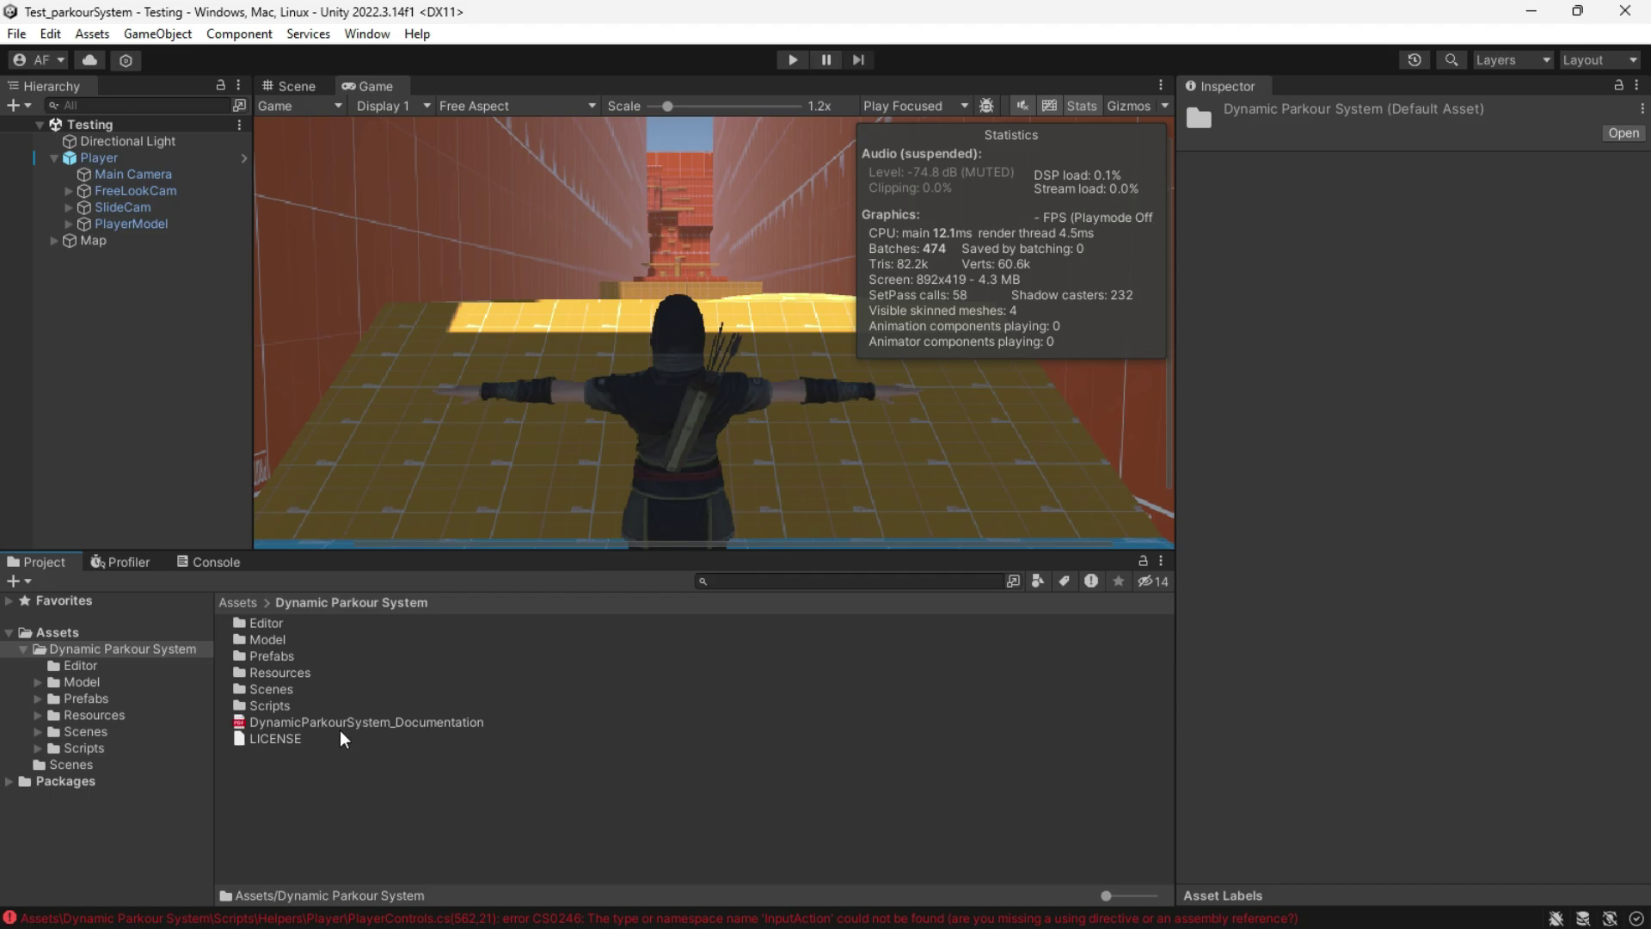
Step: Open DynamicParkourSystem_Documentation PDF and highlight the Cinemachine/Input System dependency note
{"action": "double_click", "coordinate": [301, 720]}
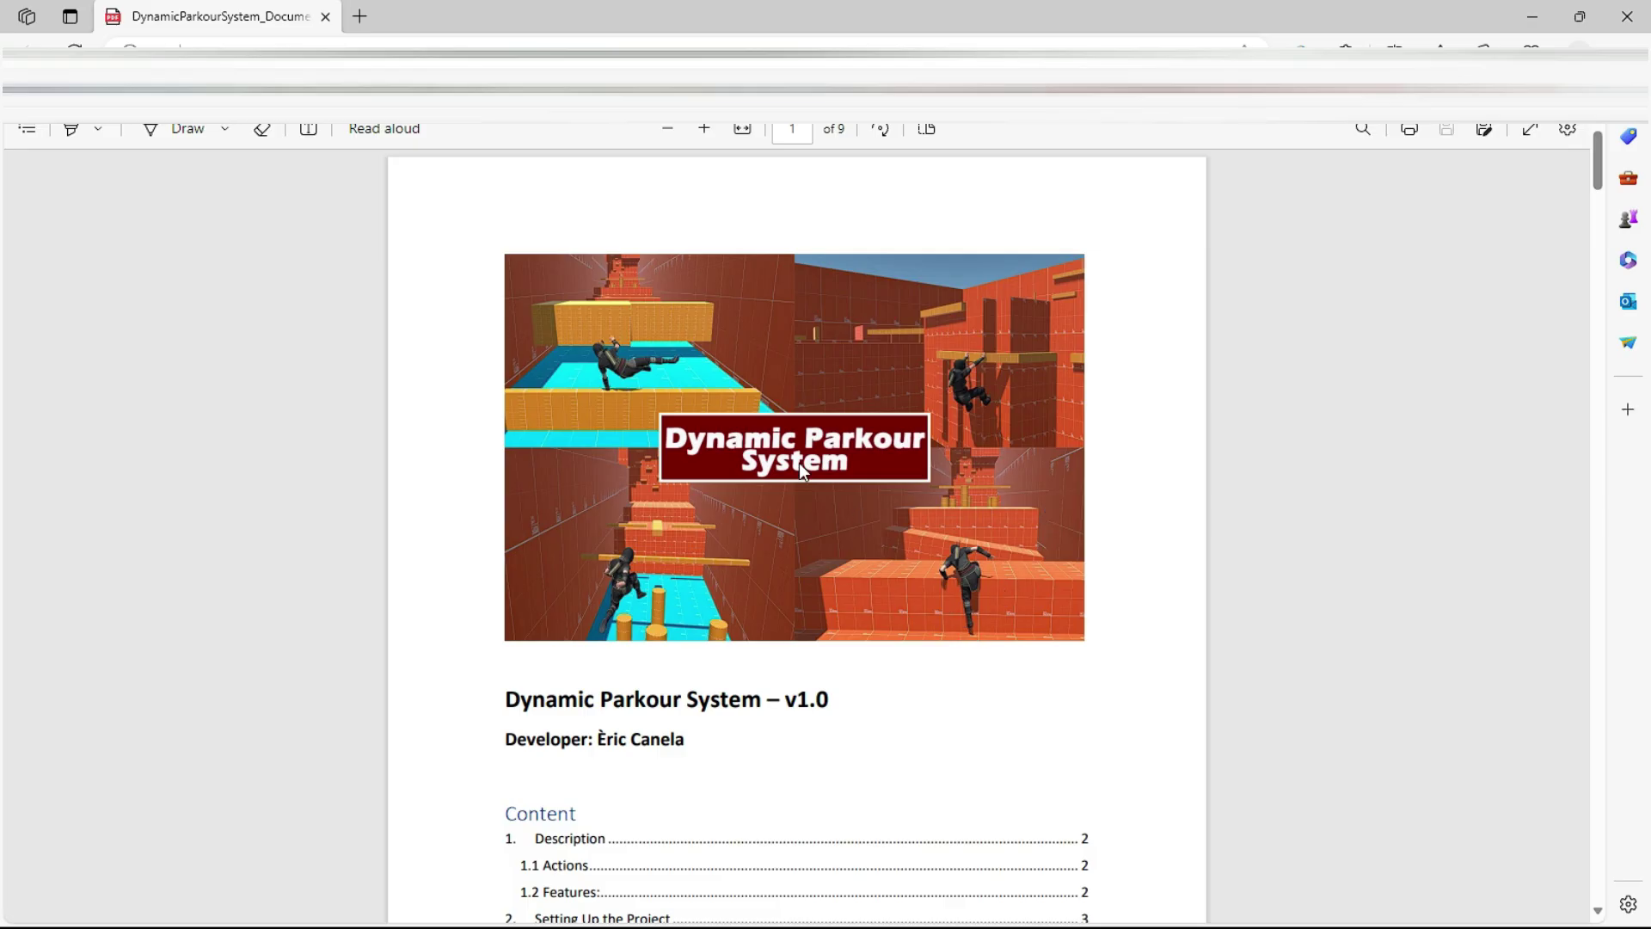
{"action": "scroll", "coordinate": [711, 562], "scroll_direction": "down", "scroll_amount": 2}
{"action": "scroll", "coordinate": [710, 562], "scroll_direction": "down", "scroll_amount": 4}
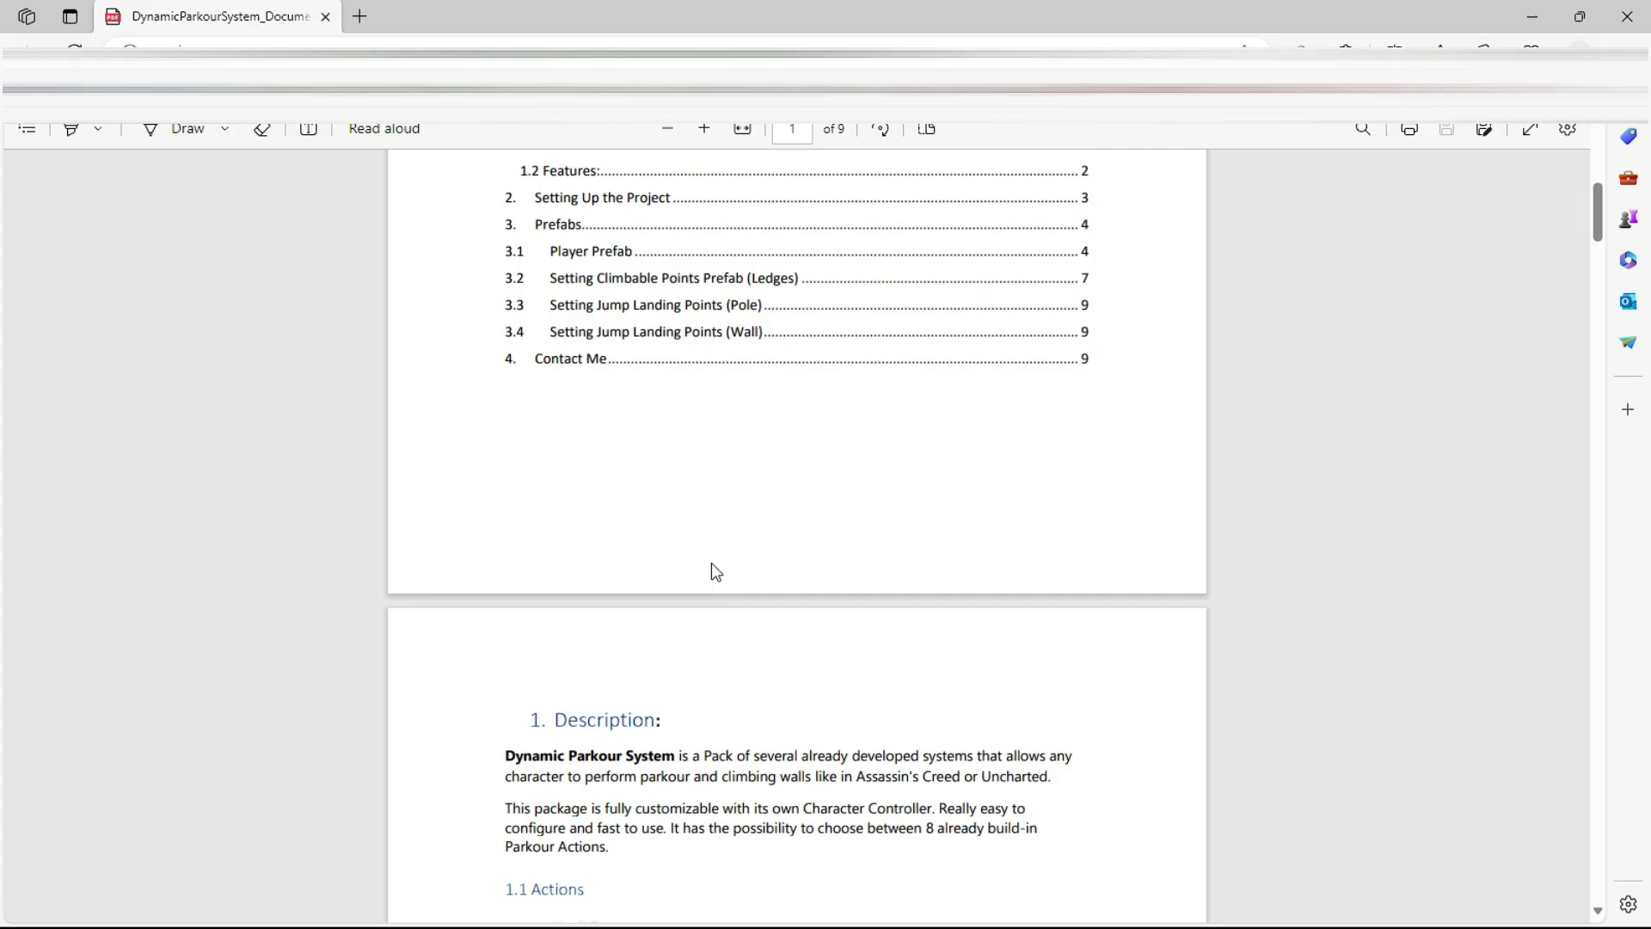
{"action": "scroll", "coordinate": [711, 563], "scroll_direction": "down", "scroll_amount": 3}
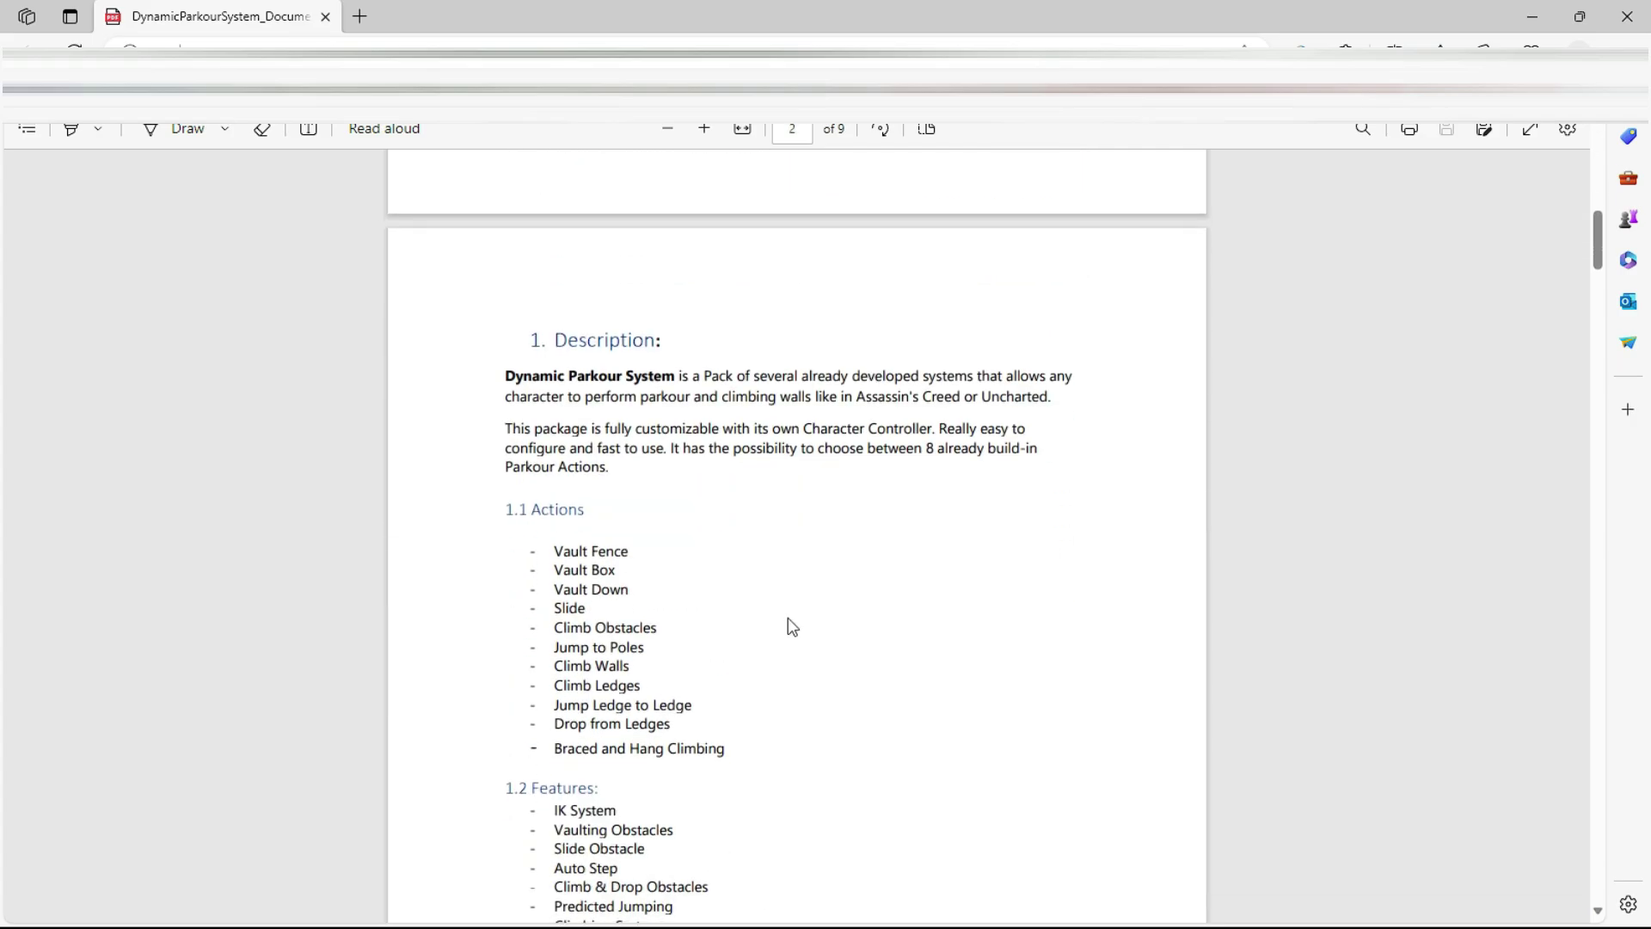
{"action": "scroll", "coordinate": [789, 628], "scroll_direction": "down", "scroll_amount": 4}
{"action": "scroll", "coordinate": [712, 722], "scroll_direction": "down", "scroll_amount": 3}
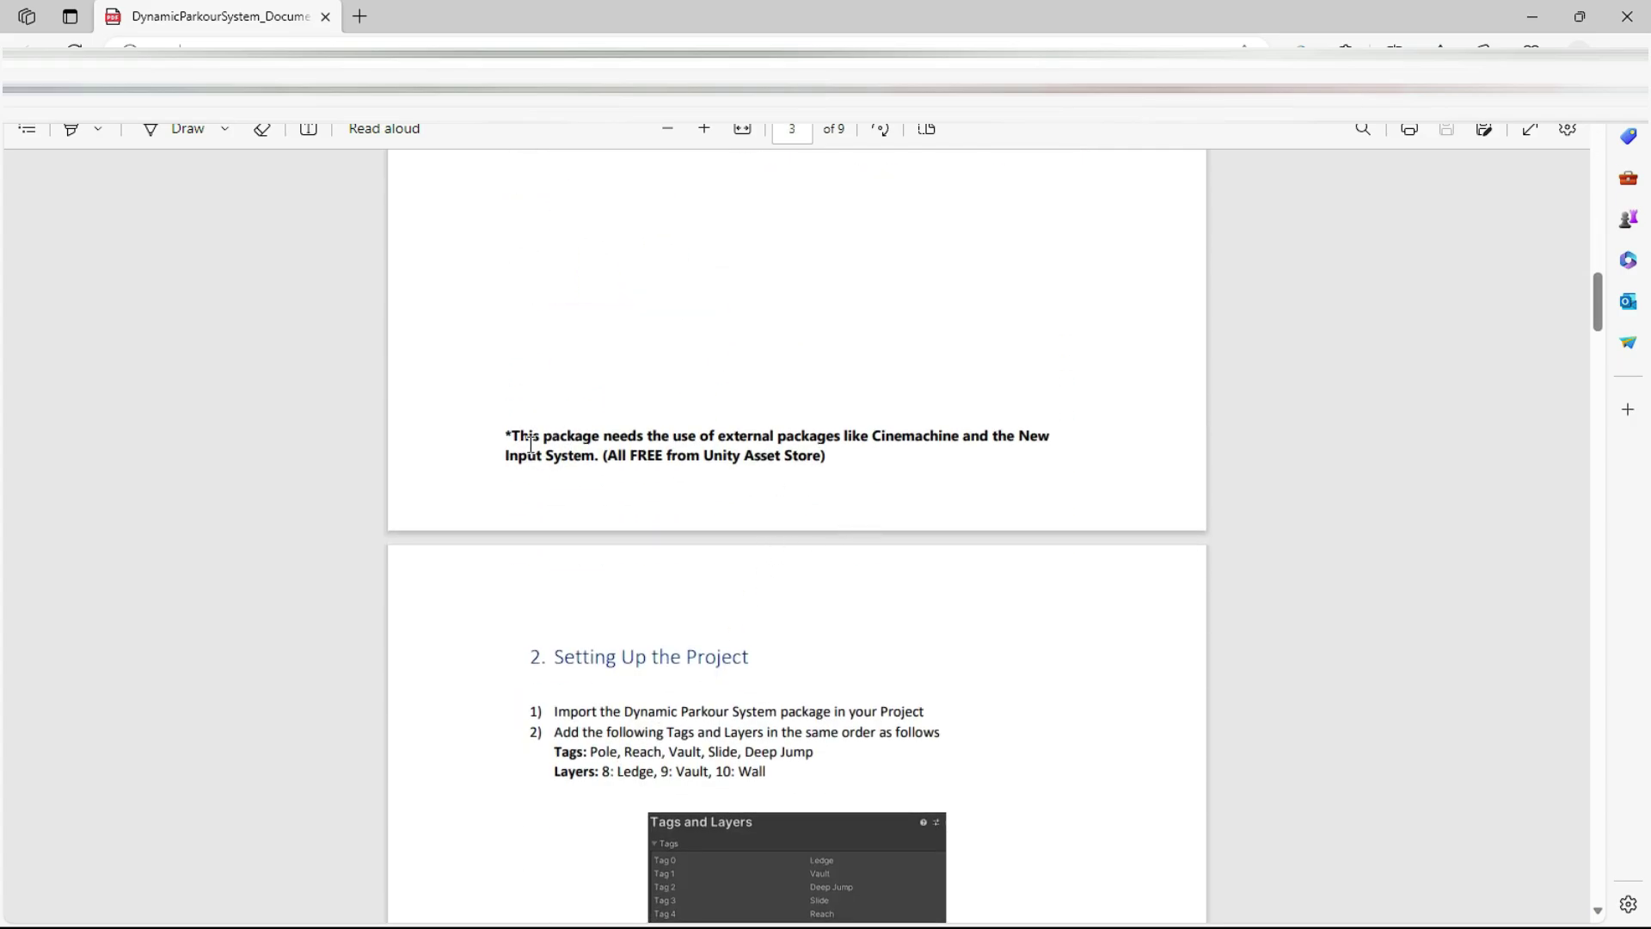
{"action": "double_click", "coordinate": [783, 437]}
{"action": "left_click_drag", "start_coordinate": [872, 436], "coordinate": [964, 446]}
{"action": "left_click", "coordinate": [583, 454]}
Step: Open the Package Manager listing packages from the Unity Registry
{"action": "left_click", "coordinate": [390, 40]}
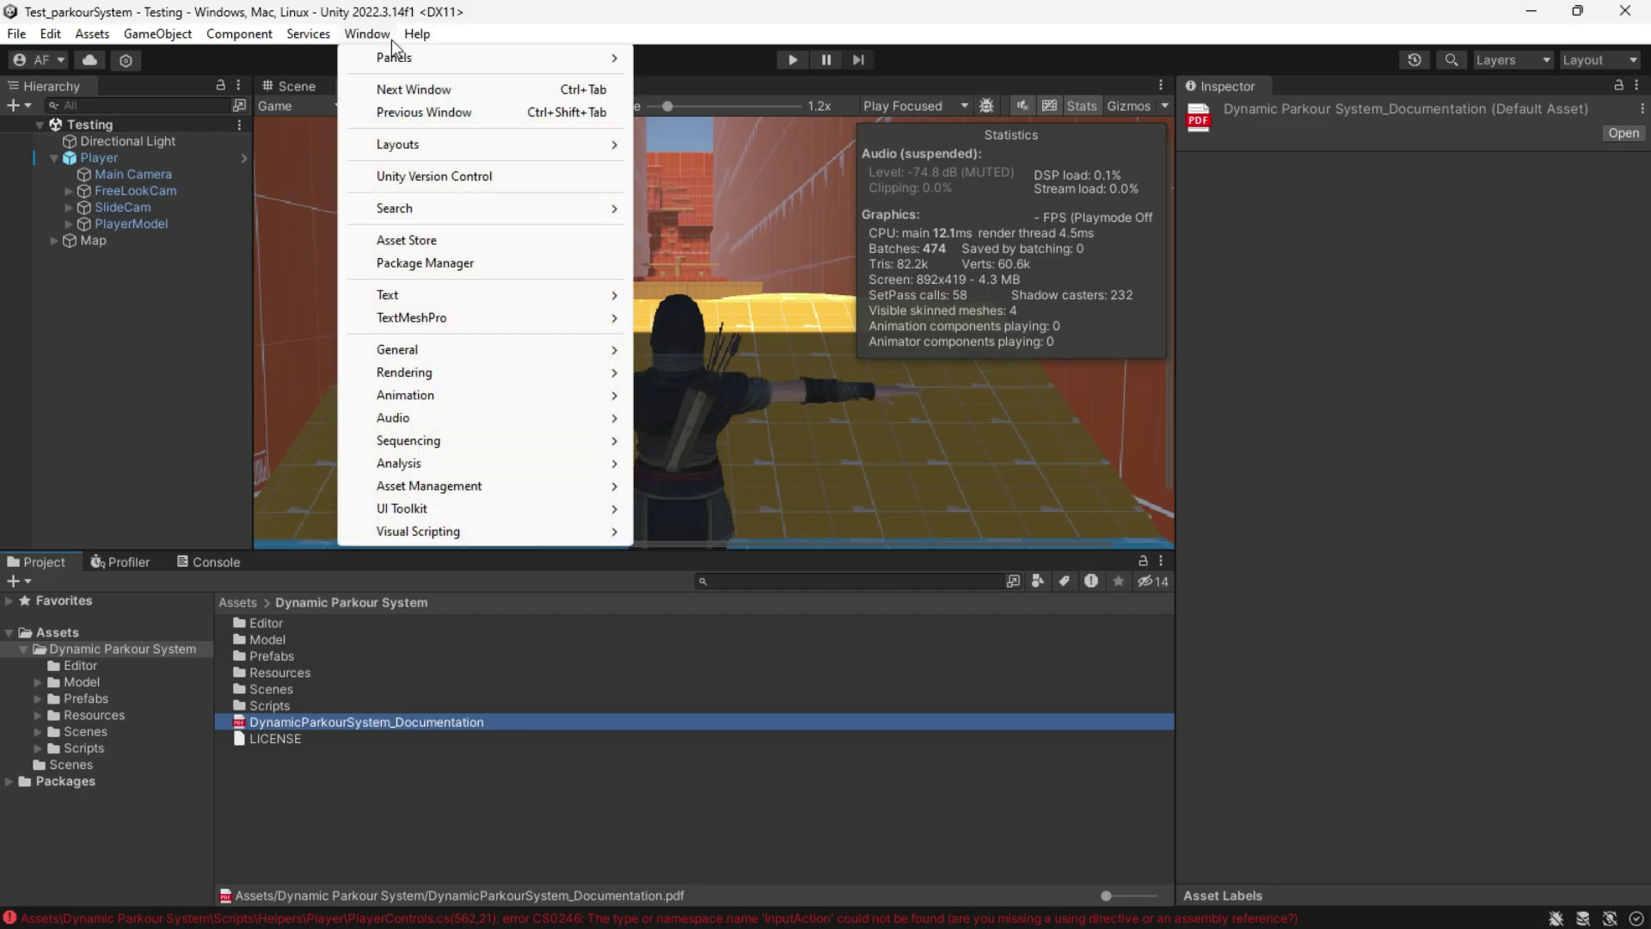
{"action": "left_click", "coordinate": [434, 265]}
{"action": "left_click", "coordinate": [114, 40]}
{"action": "left_click", "coordinate": [121, 66]}
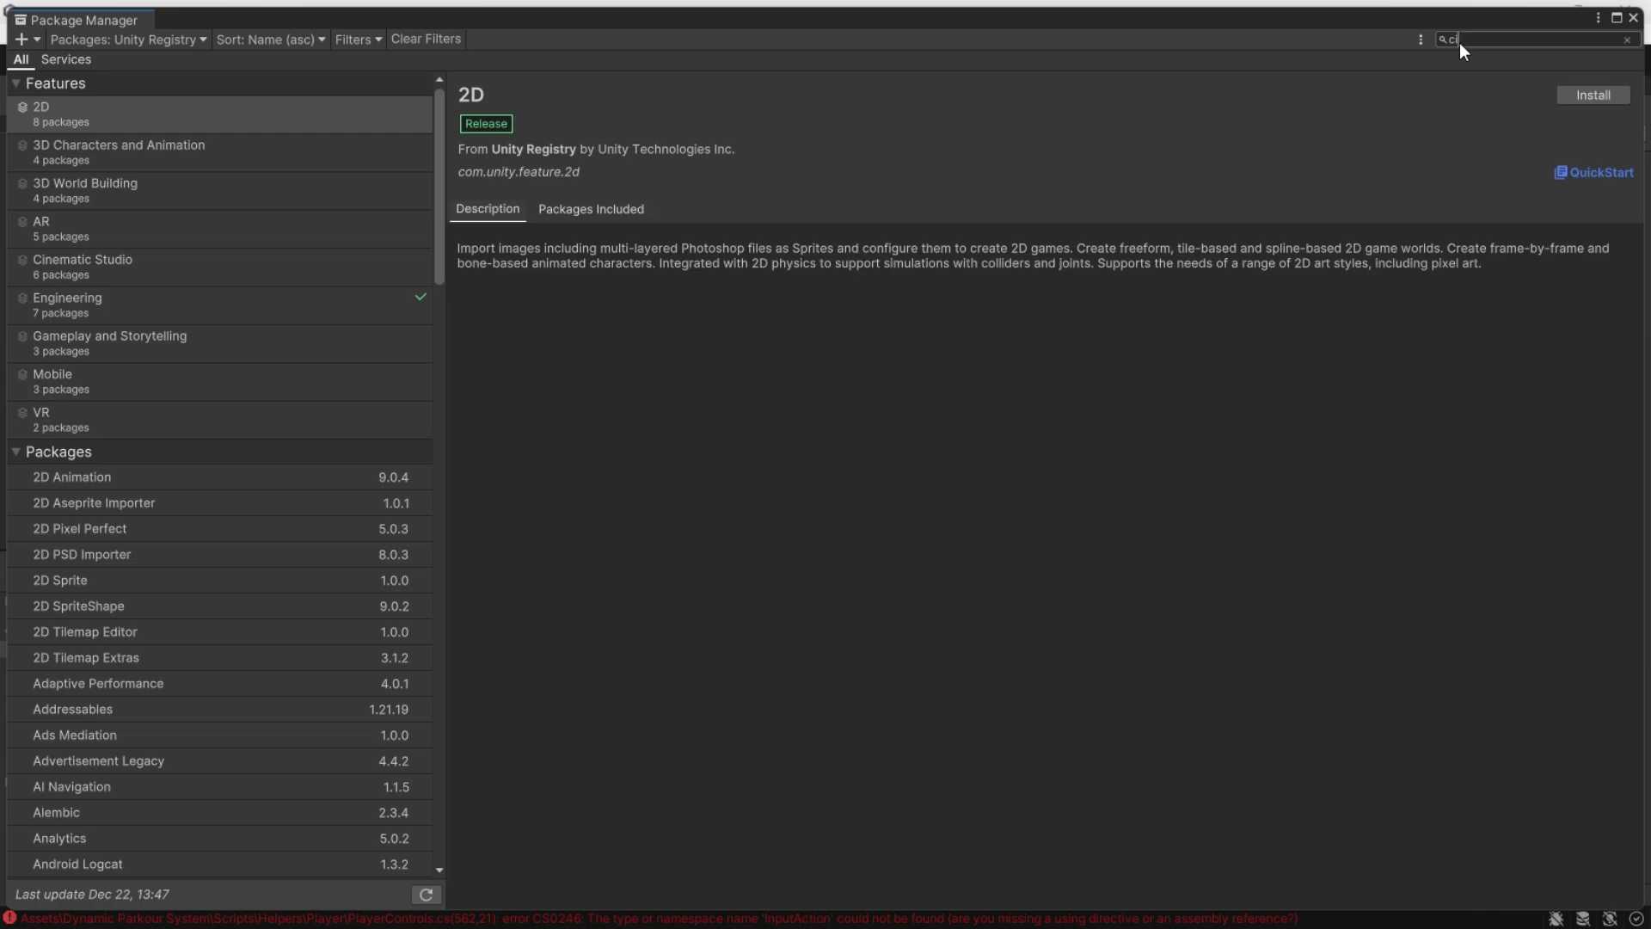
{"action": "type", "text": "ci"}
Step: Install Cinemachine and Input System, declining to enable the native backends and restart
{"action": "left_click", "coordinate": [1587, 96]}
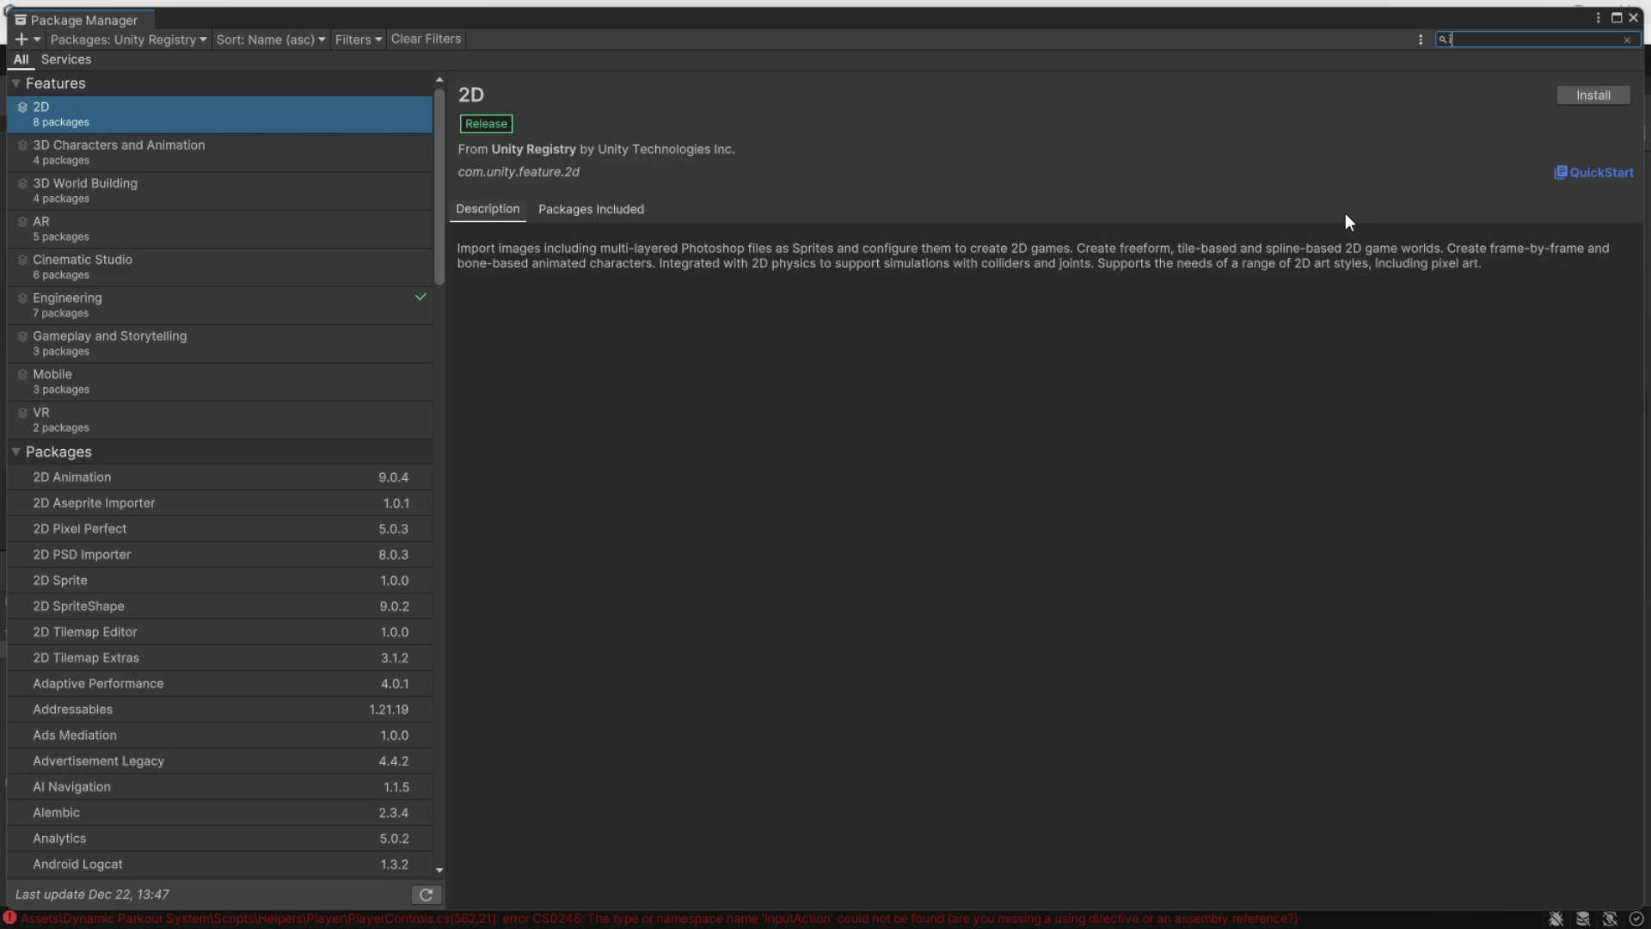
{"action": "type", "text": "input"}
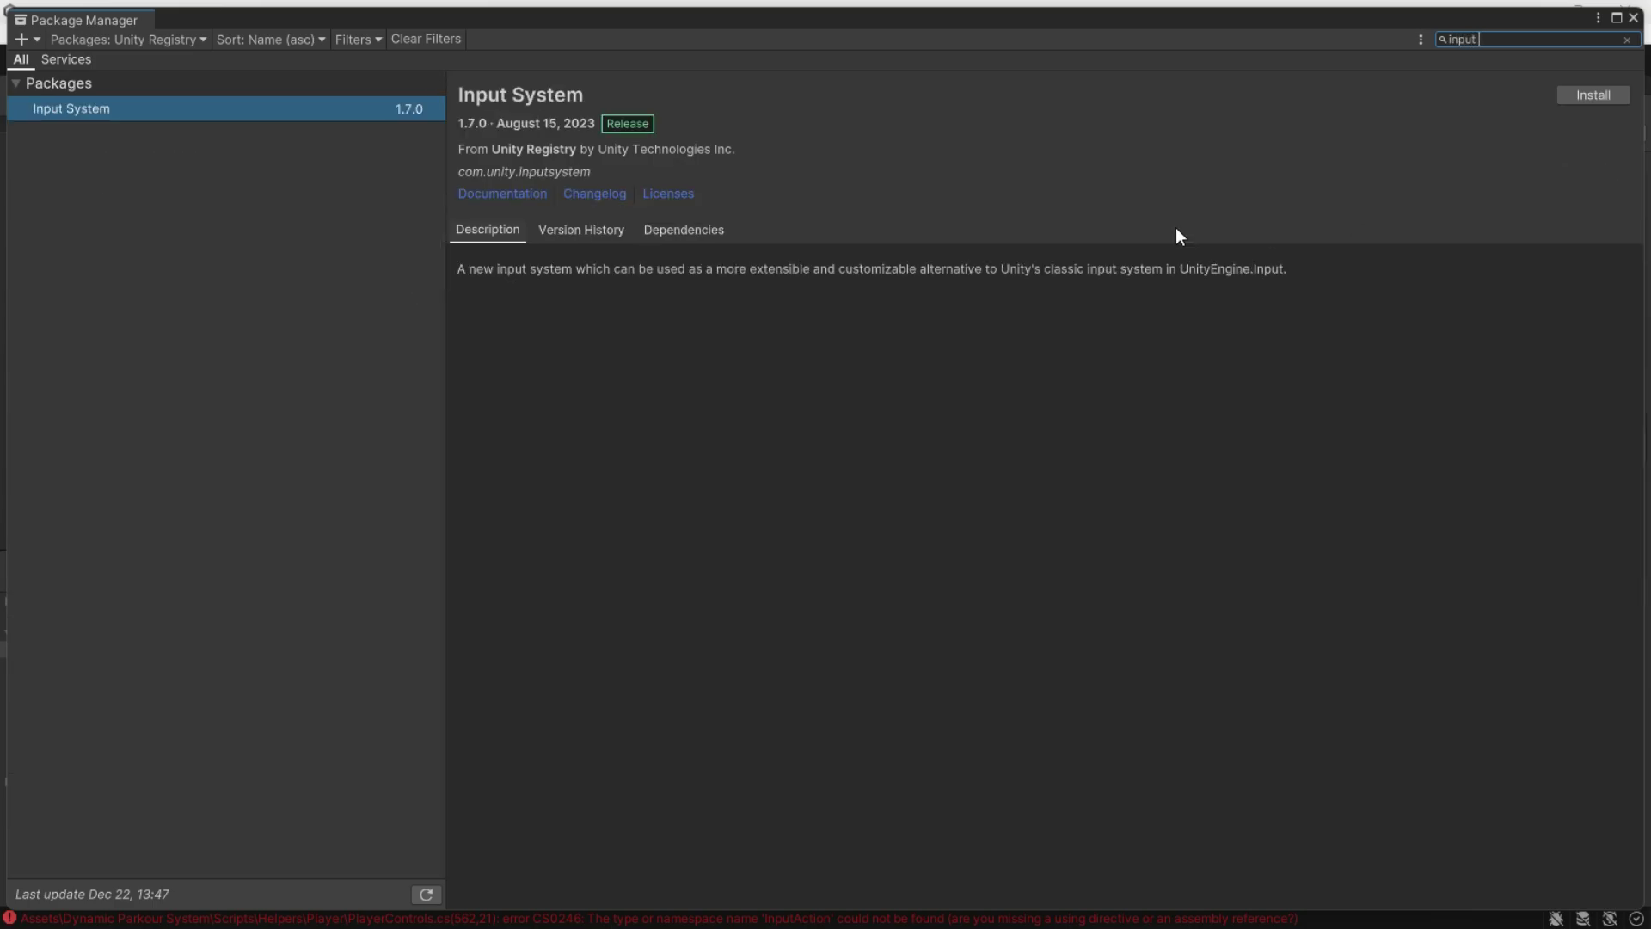
{"action": "left_click", "coordinate": [237, 117]}
{"action": "left_click", "coordinate": [1588, 98]}
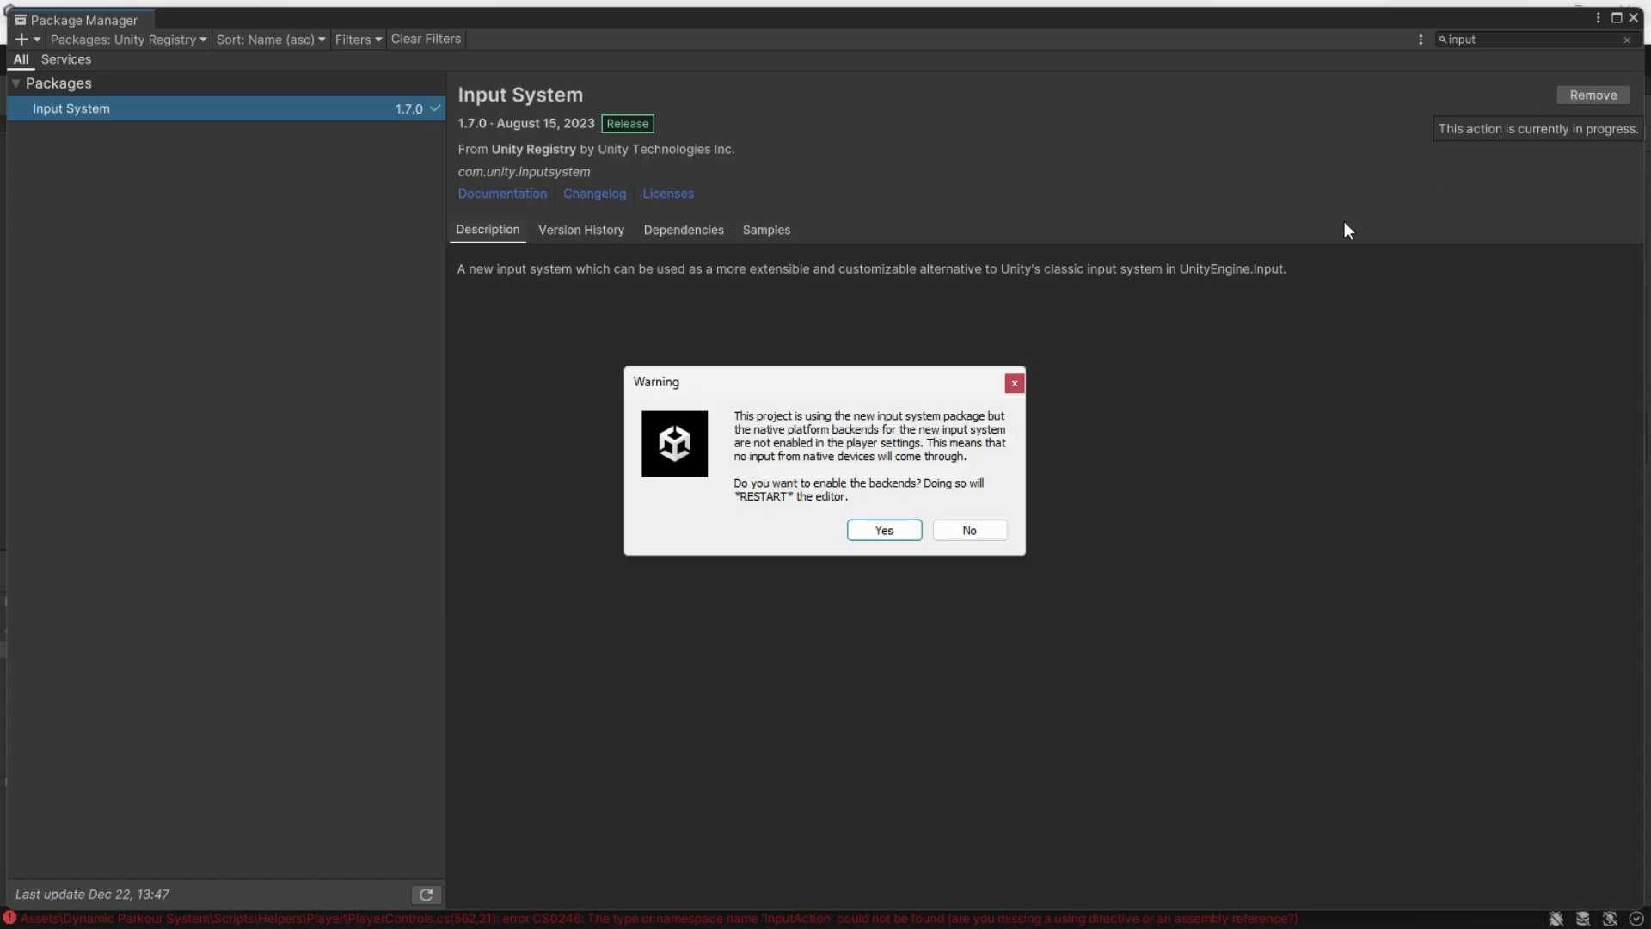
{"action": "left_click", "coordinate": [968, 530]}
Step: In Project Settings > Player, set Active Input Handling to Both
{"action": "left_click", "coordinate": [49, 35]}
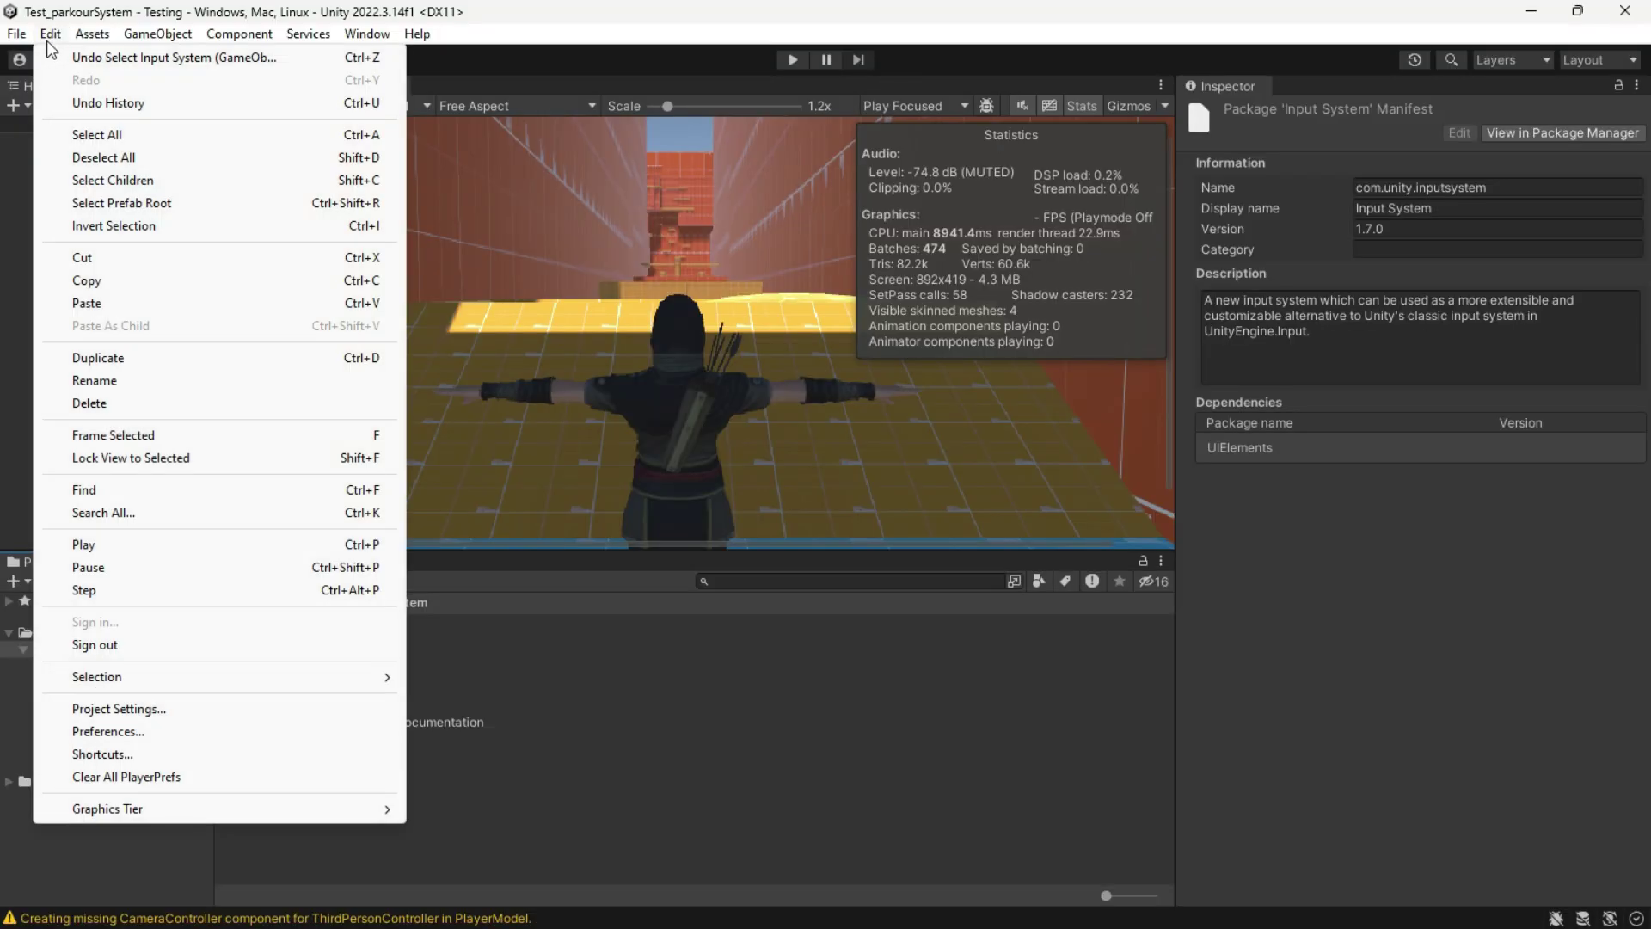
{"action": "left_click", "coordinate": [94, 708]}
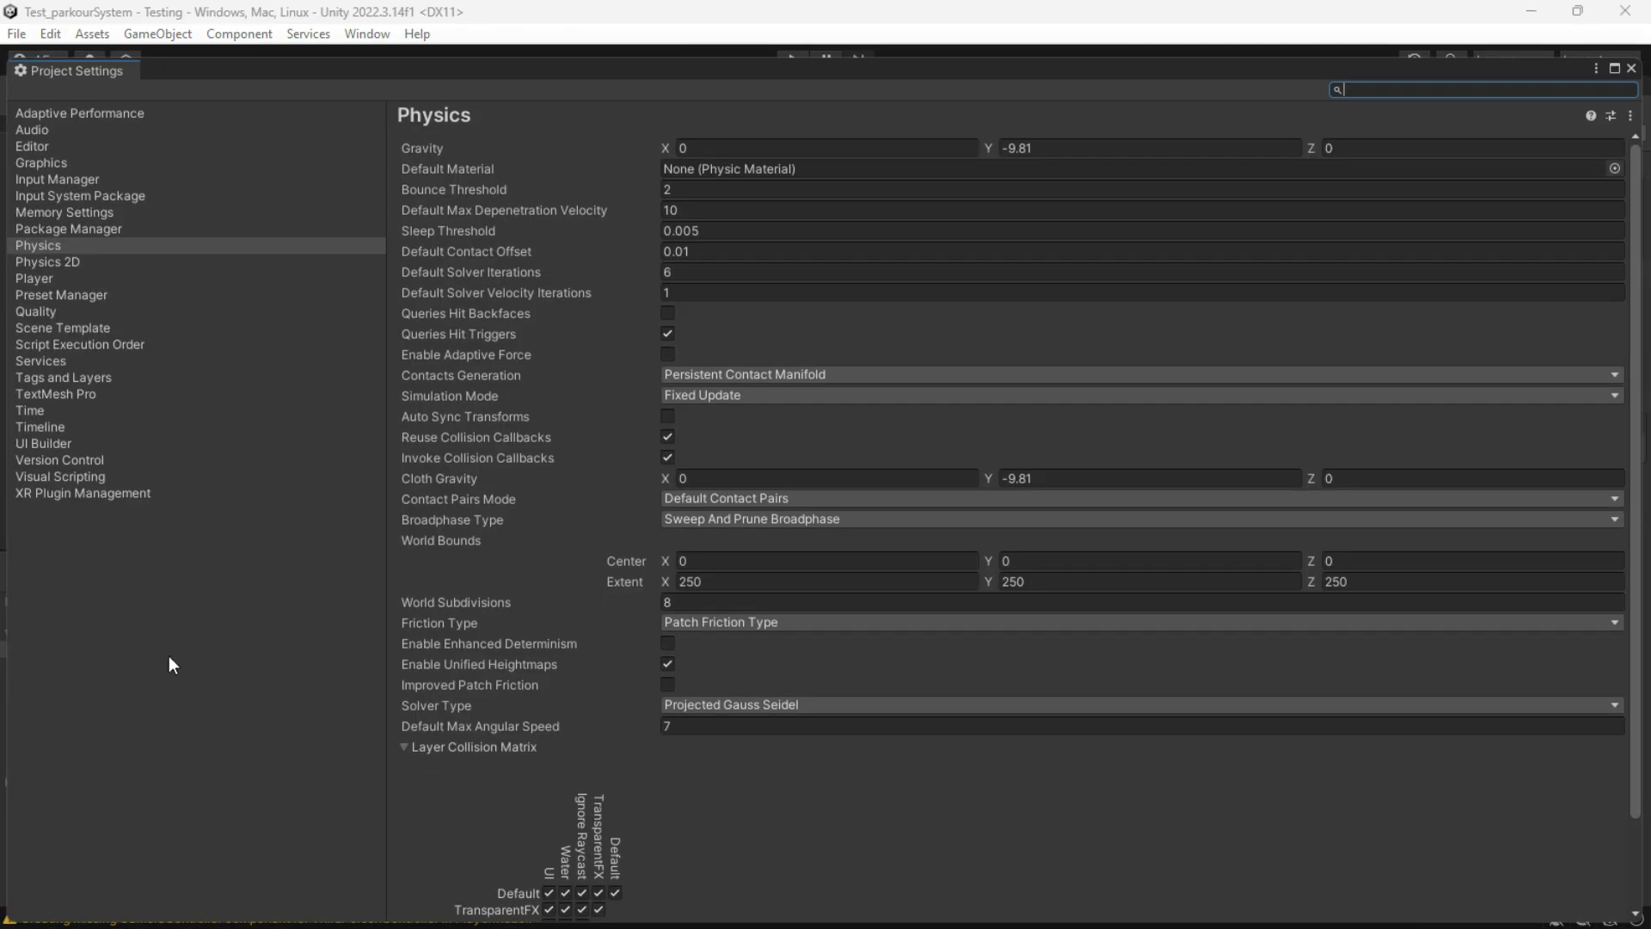
{"action": "left_click", "coordinate": [50, 279]}
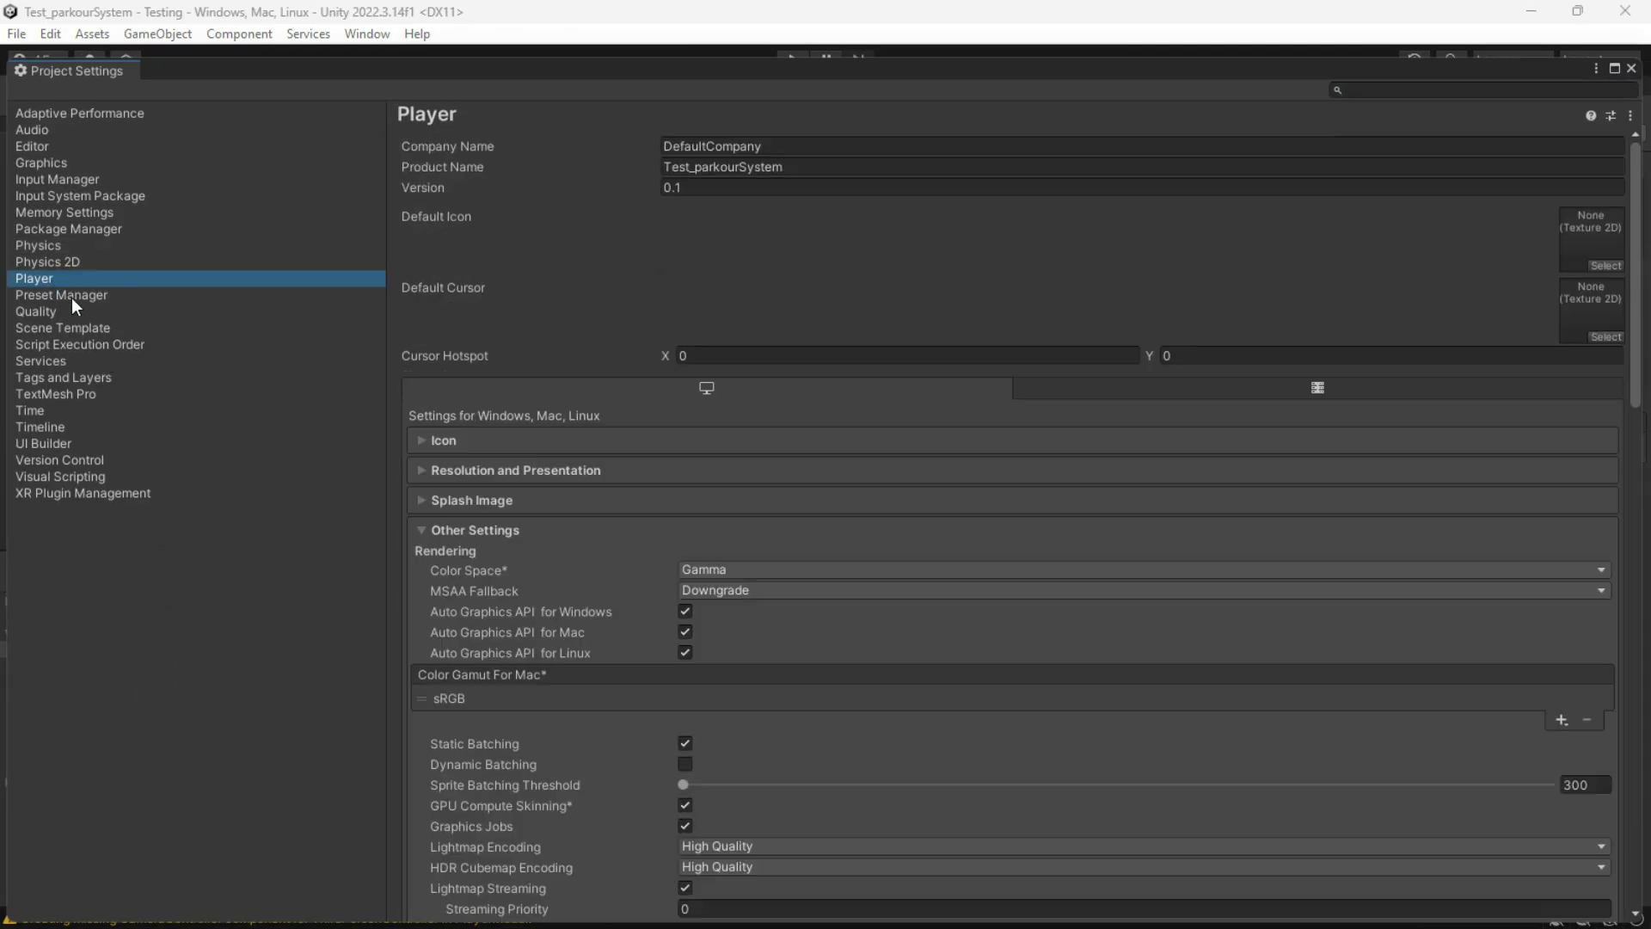
{"action": "scroll", "coordinate": [743, 709], "scroll_direction": "down", "scroll_amount": 5}
{"action": "scroll", "coordinate": [743, 707], "scroll_direction": "down", "scroll_amount": 2}
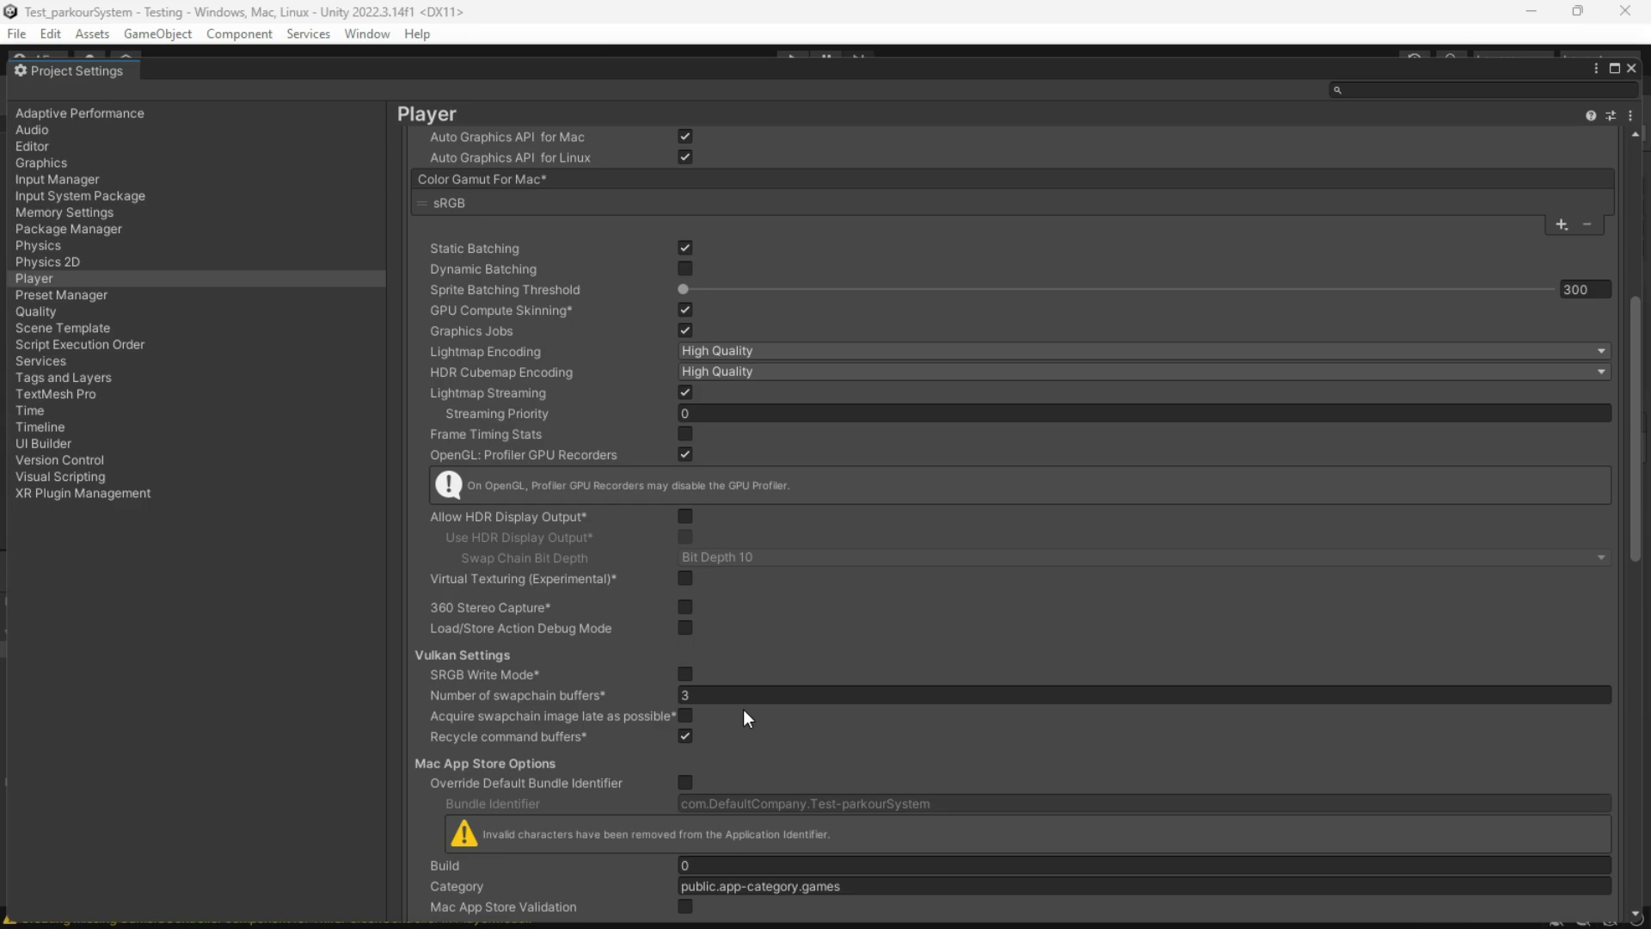
{"action": "scroll", "coordinate": [743, 709], "scroll_direction": "down", "scroll_amount": 6}
{"action": "scroll", "coordinate": [457, 625], "scroll_direction": "down", "scroll_amount": 1}
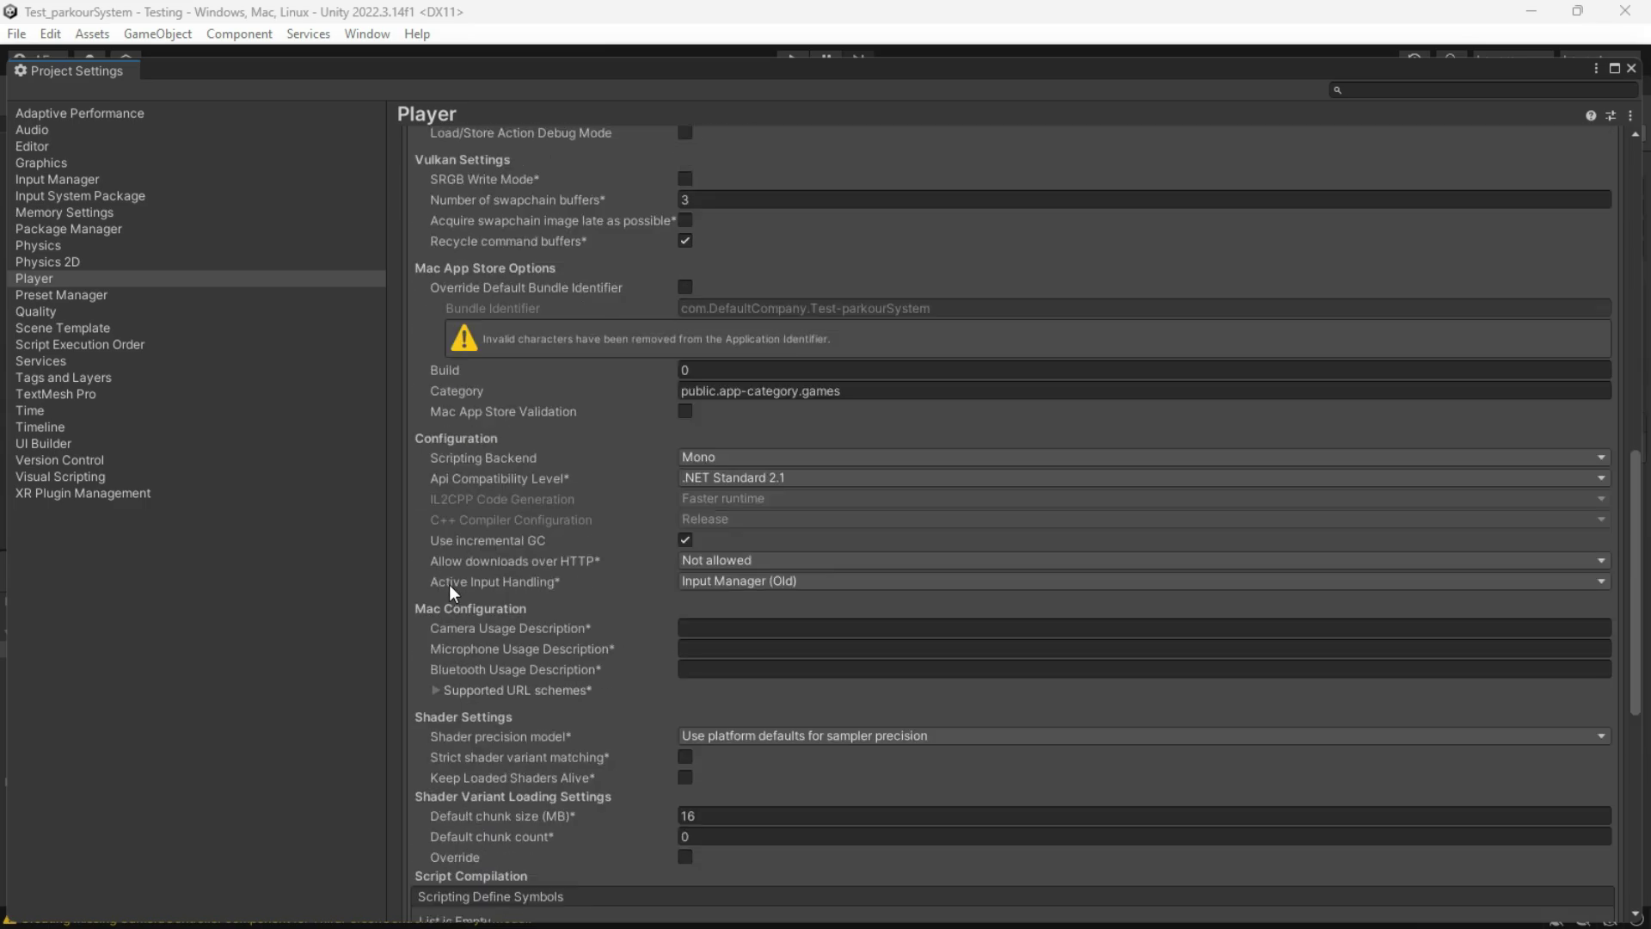
{"action": "left_click", "coordinate": [682, 582]}
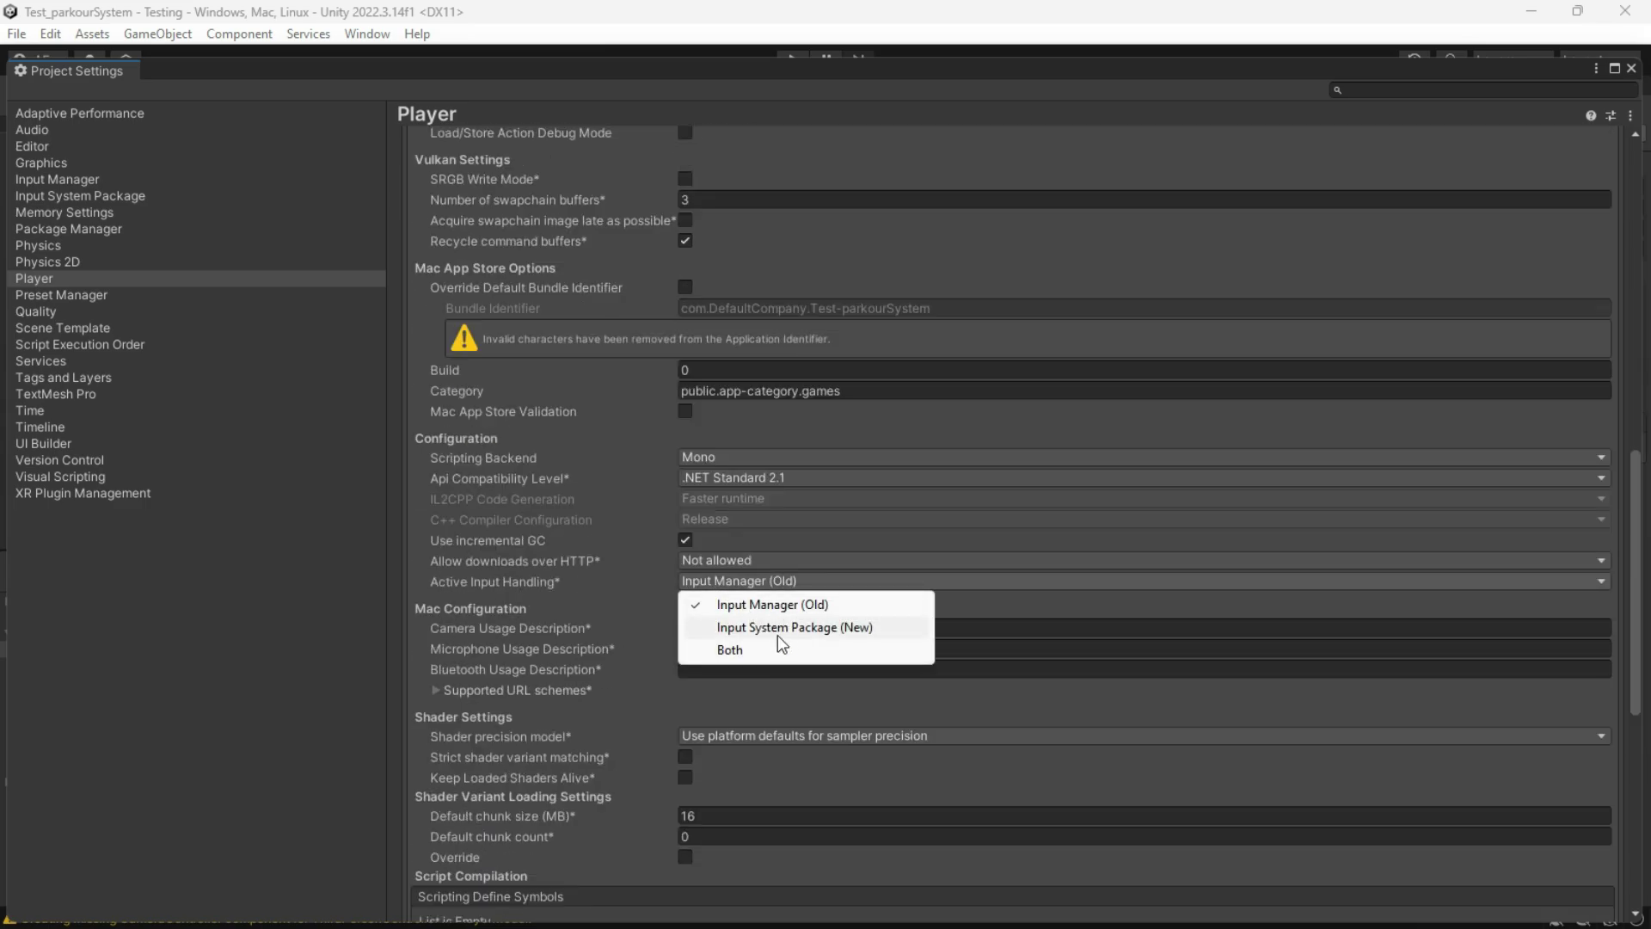
{"action": "left_click", "coordinate": [727, 654]}
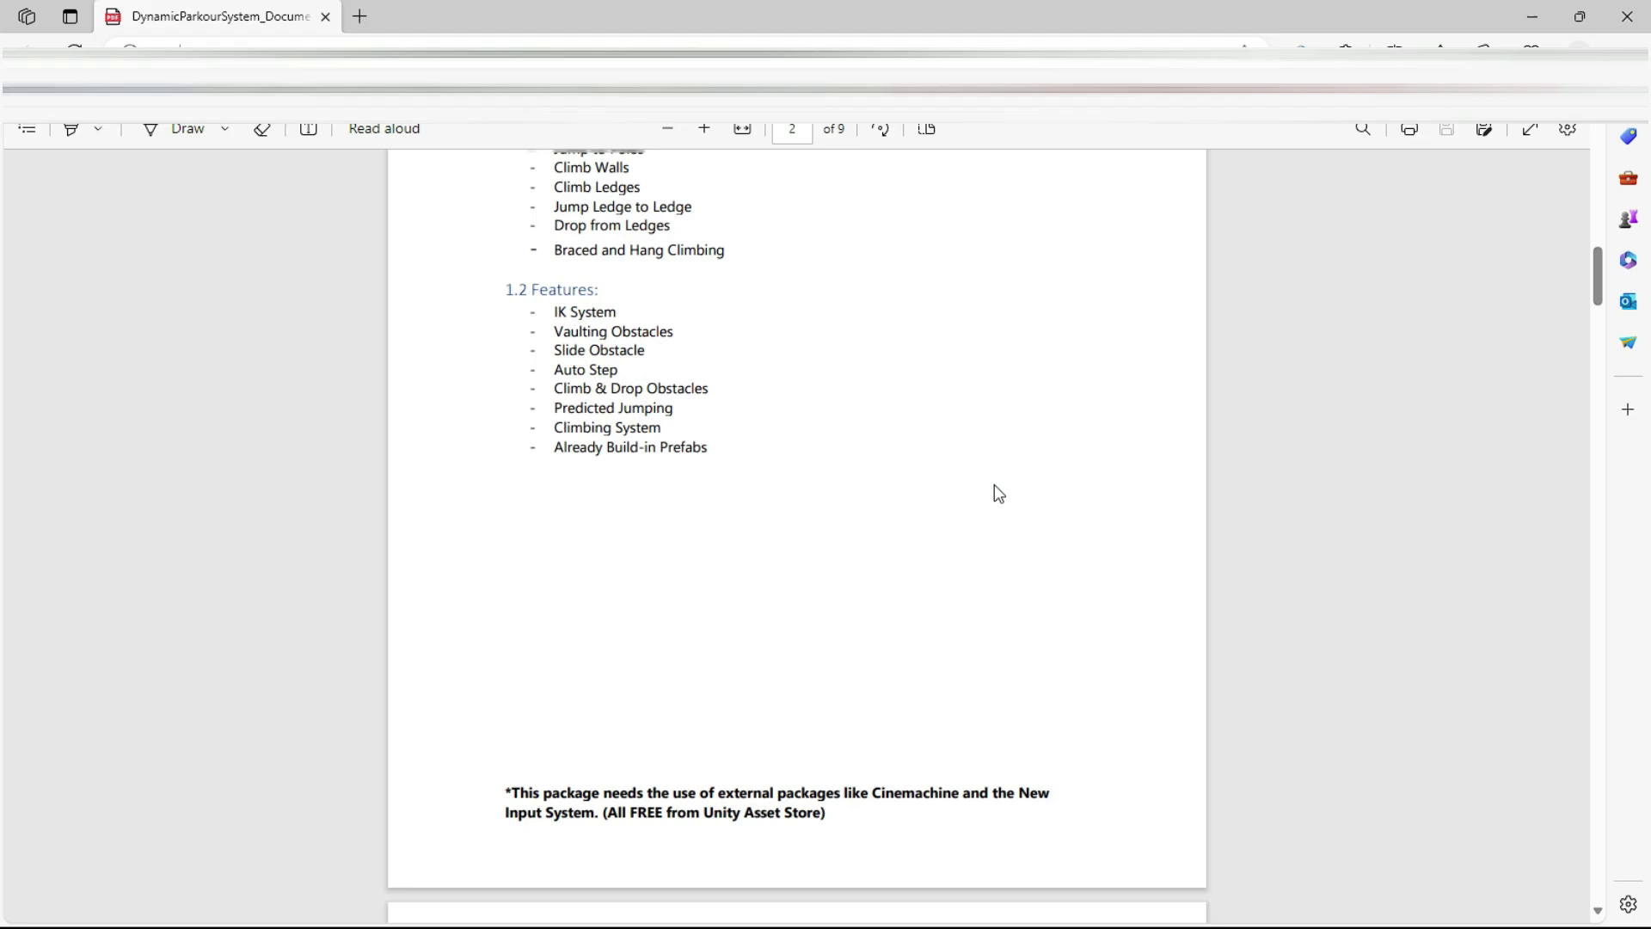
{"action": "scroll", "coordinate": [995, 490], "scroll_direction": "down", "scroll_amount": 3}
{"action": "scroll", "coordinate": [995, 488], "scroll_direction": "down", "scroll_amount": 3}
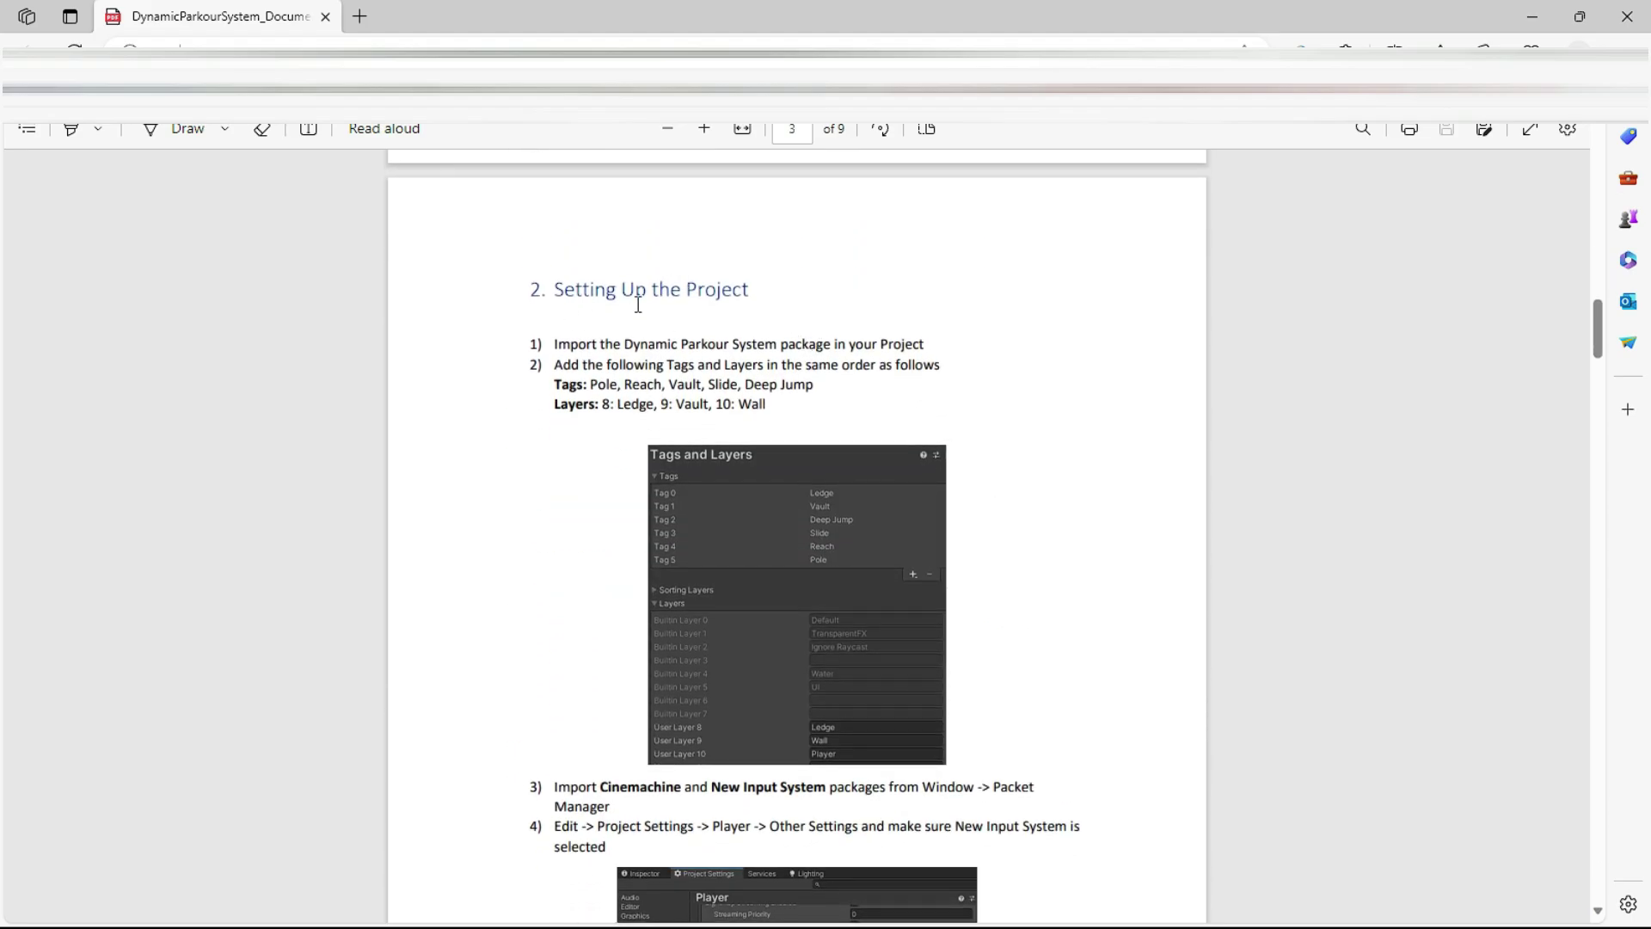
{"action": "scroll", "coordinate": [567, 405], "scroll_direction": "down", "scroll_amount": 1}
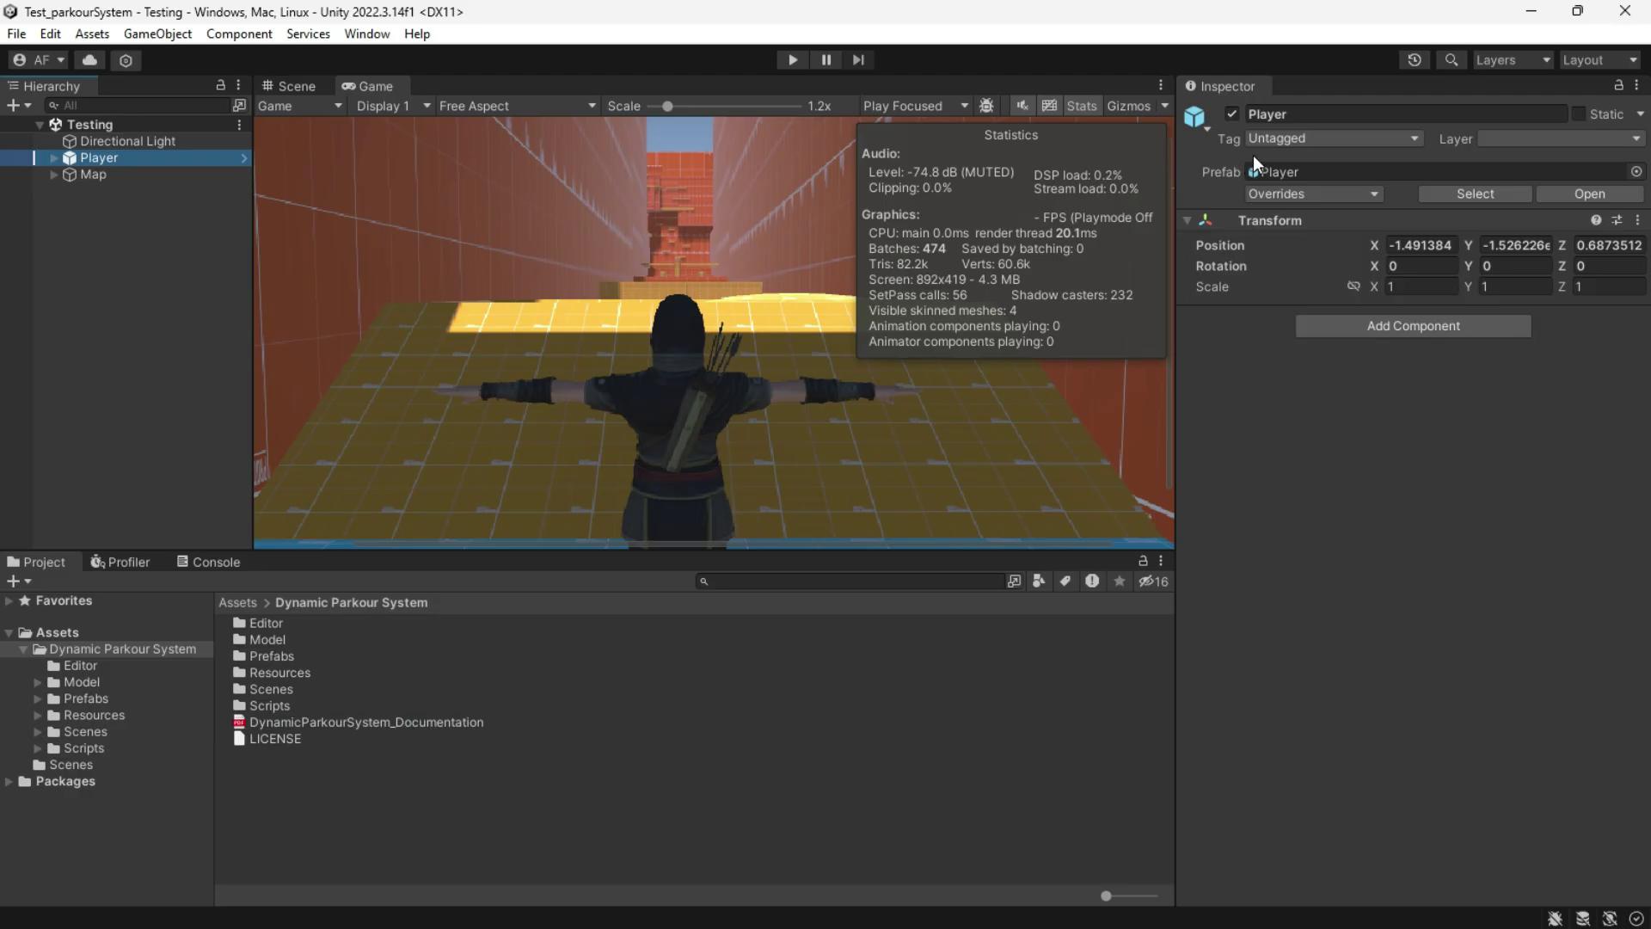
Step: Open the Player object's tag dropdown to compare with the guide's required tags
{"action": "left_click", "coordinate": [1277, 137]}
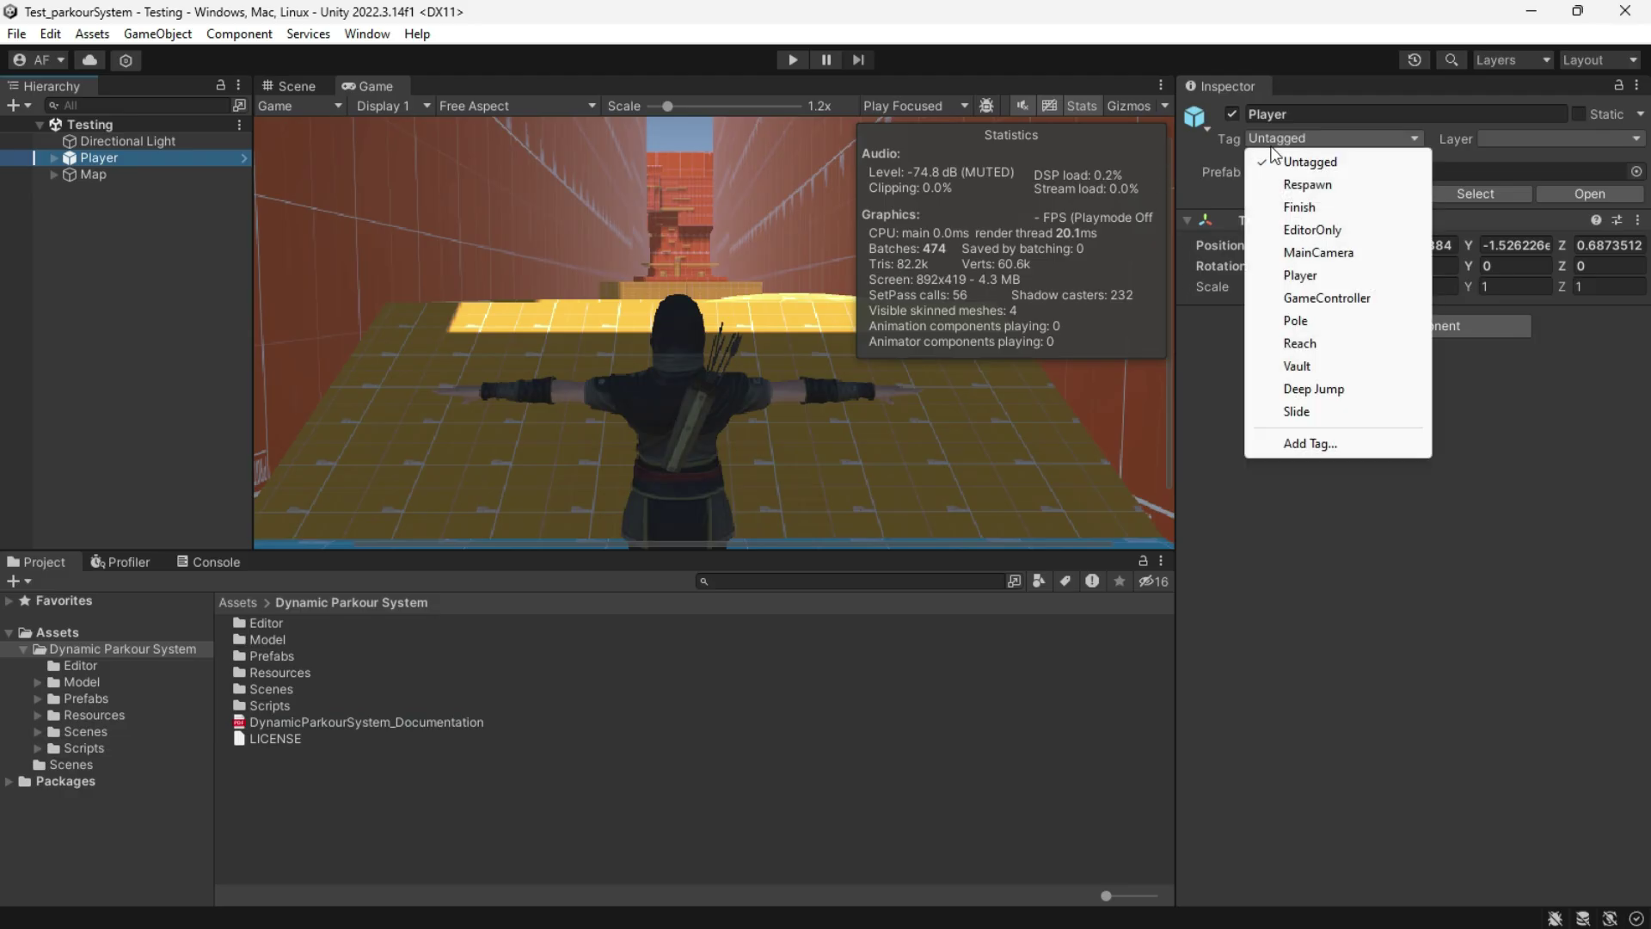
Step: Add the parkour tags and Ledge, Vault, Wall layers, and disable Default–Ledge collisions in the physics matrix
{"action": "left_click", "coordinate": [1303, 444]}
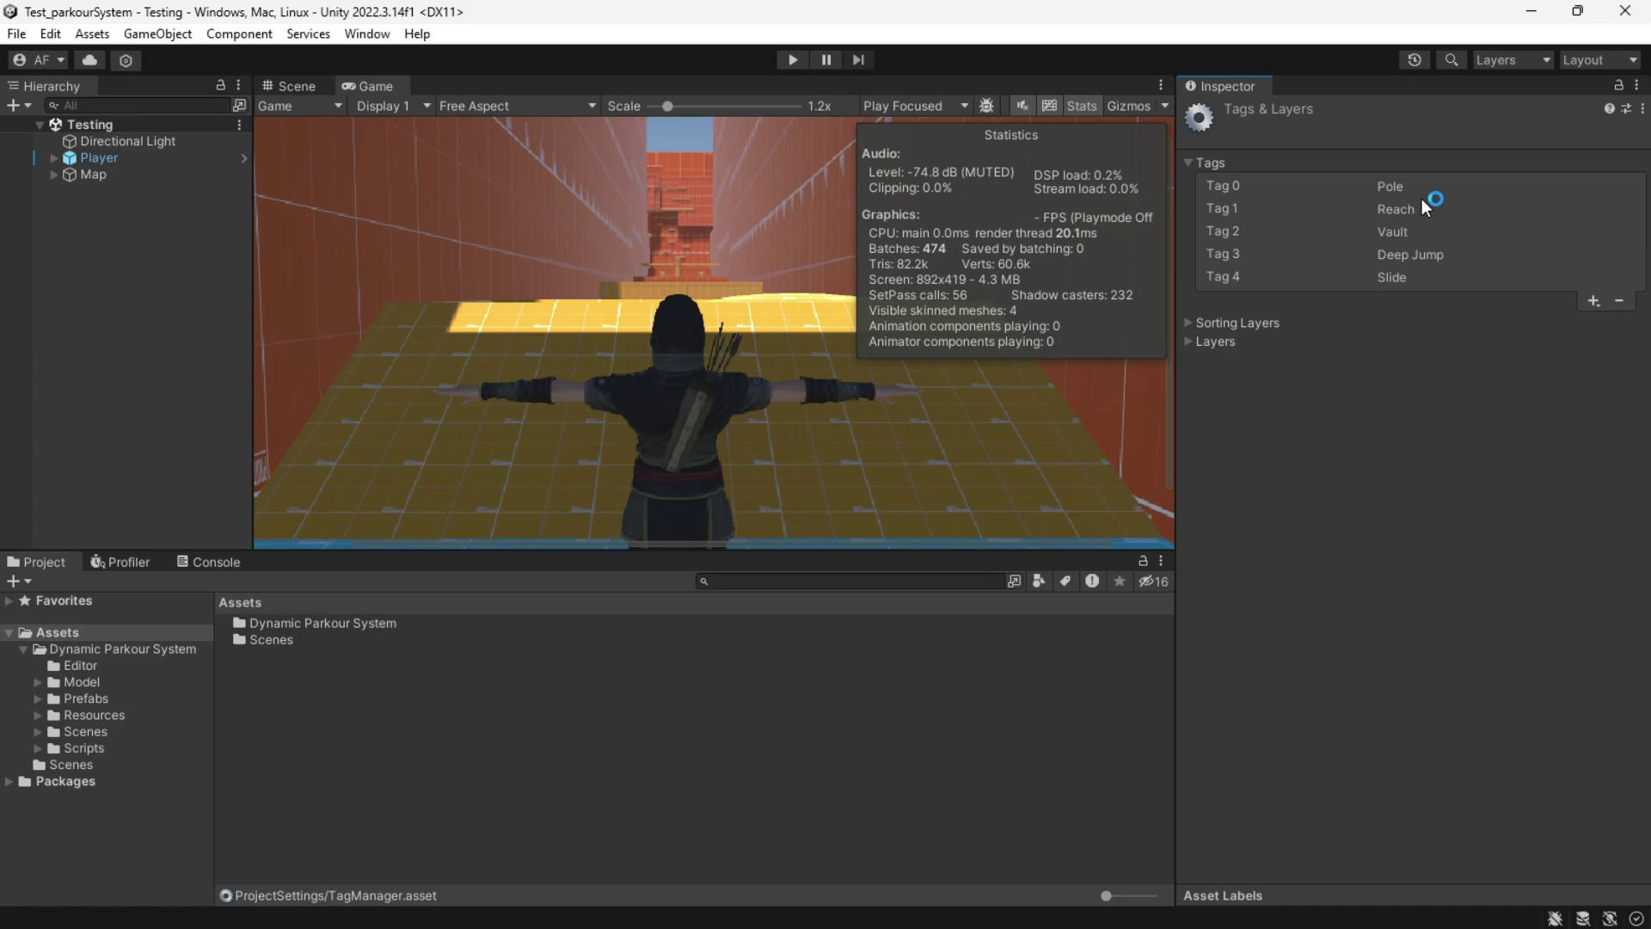
{"action": "left_click", "coordinate": [1598, 139]}
{"action": "left_click", "coordinate": [1527, 284]}
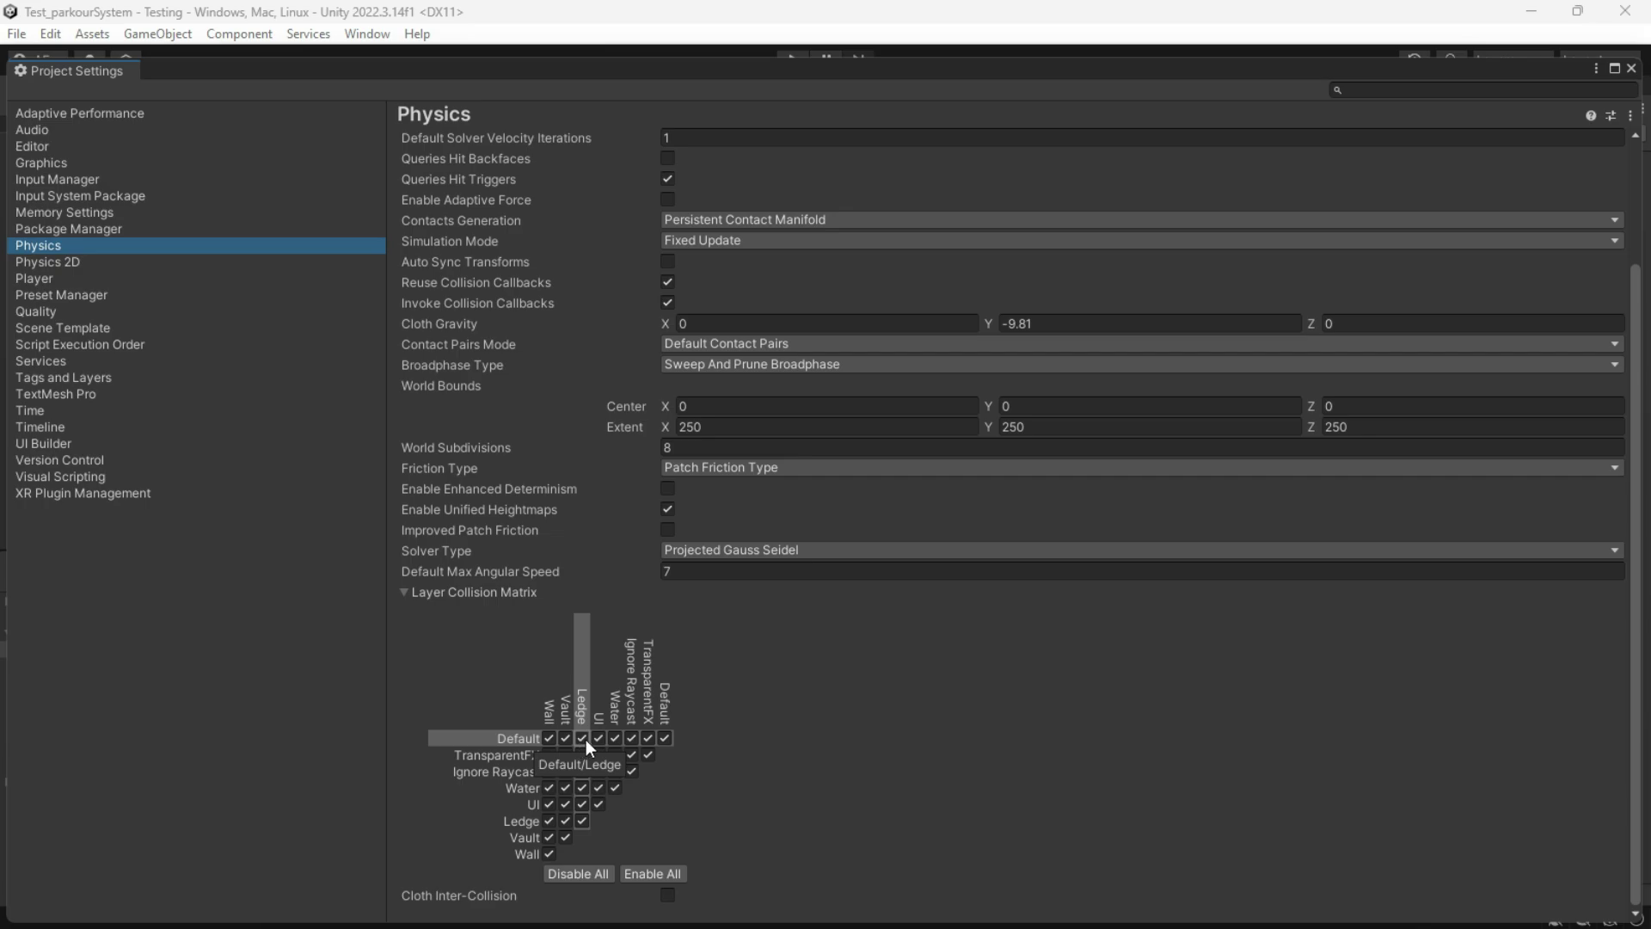
{"action": "left_click", "coordinate": [582, 738]}
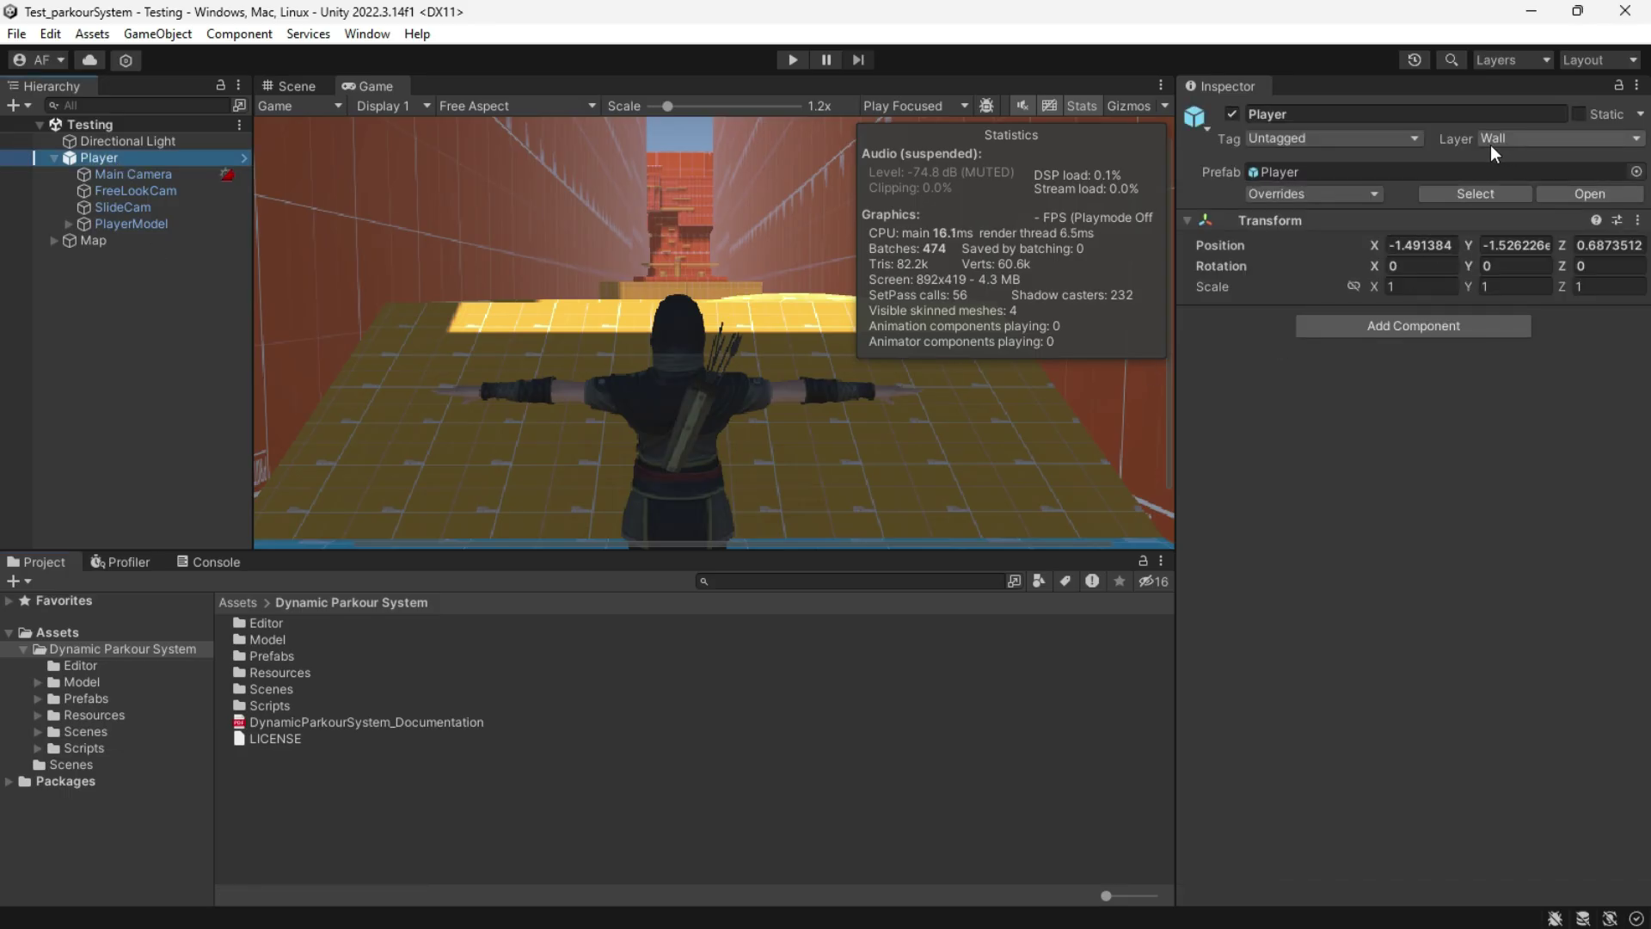
Step: Put the Player object and its children on the Default layer and tag it Player
{"action": "left_click", "coordinate": [1490, 142]}
{"action": "left_click", "coordinate": [1522, 160]}
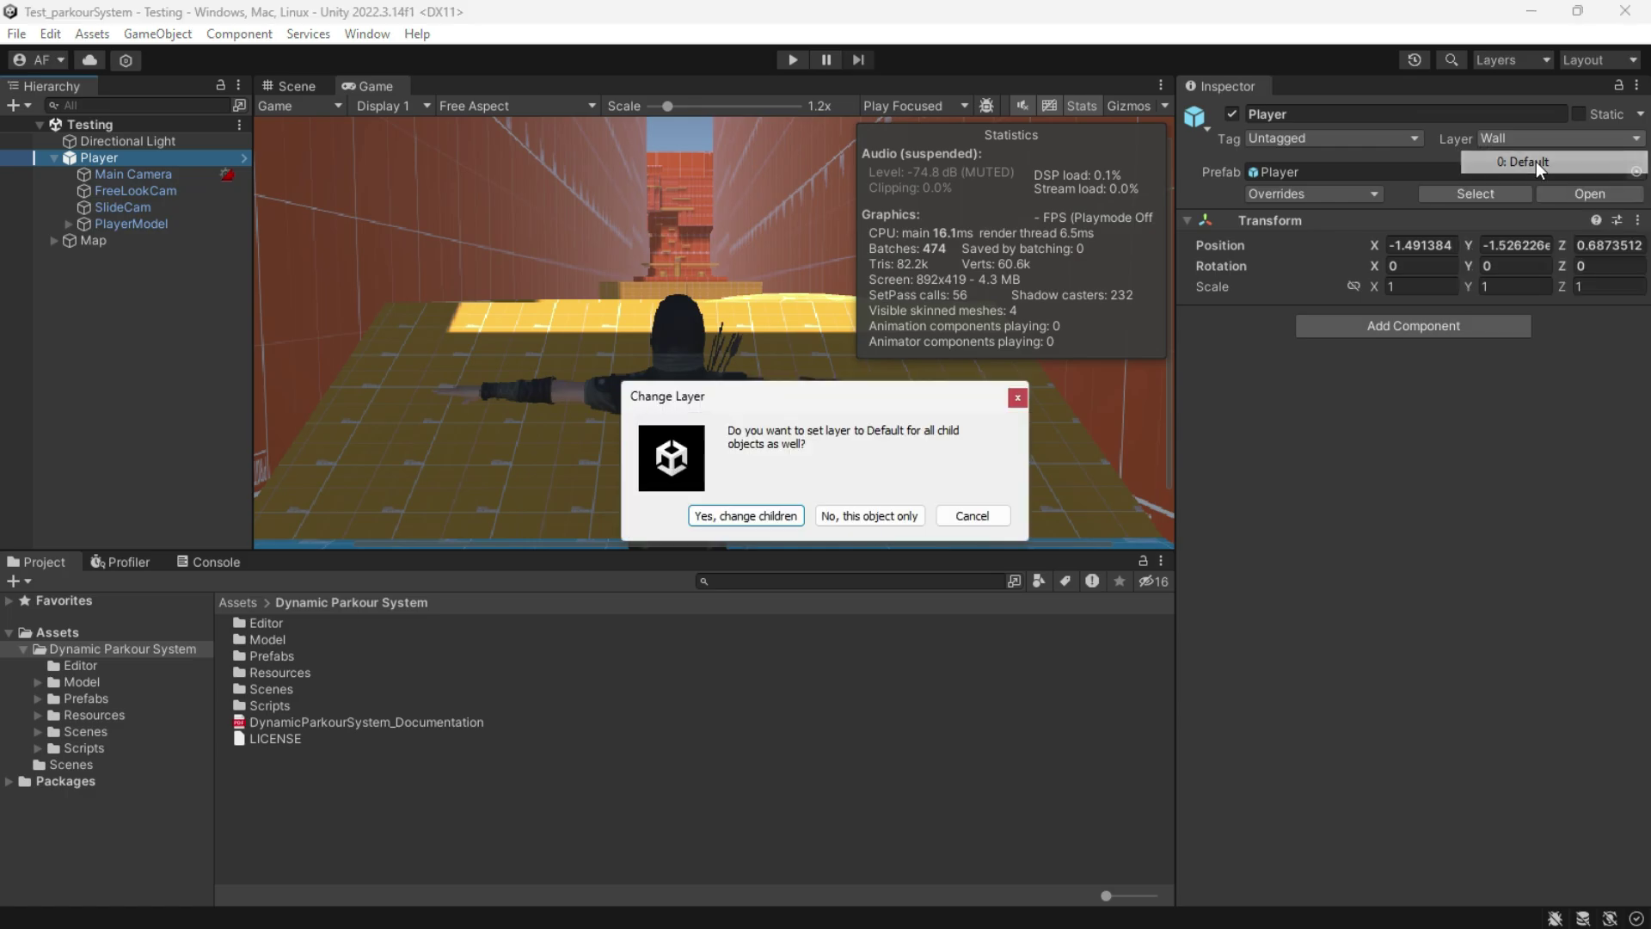
{"action": "left_click", "coordinate": [736, 514]}
{"action": "left_click", "coordinate": [1320, 141]}
{"action": "left_click", "coordinate": [1303, 276]}
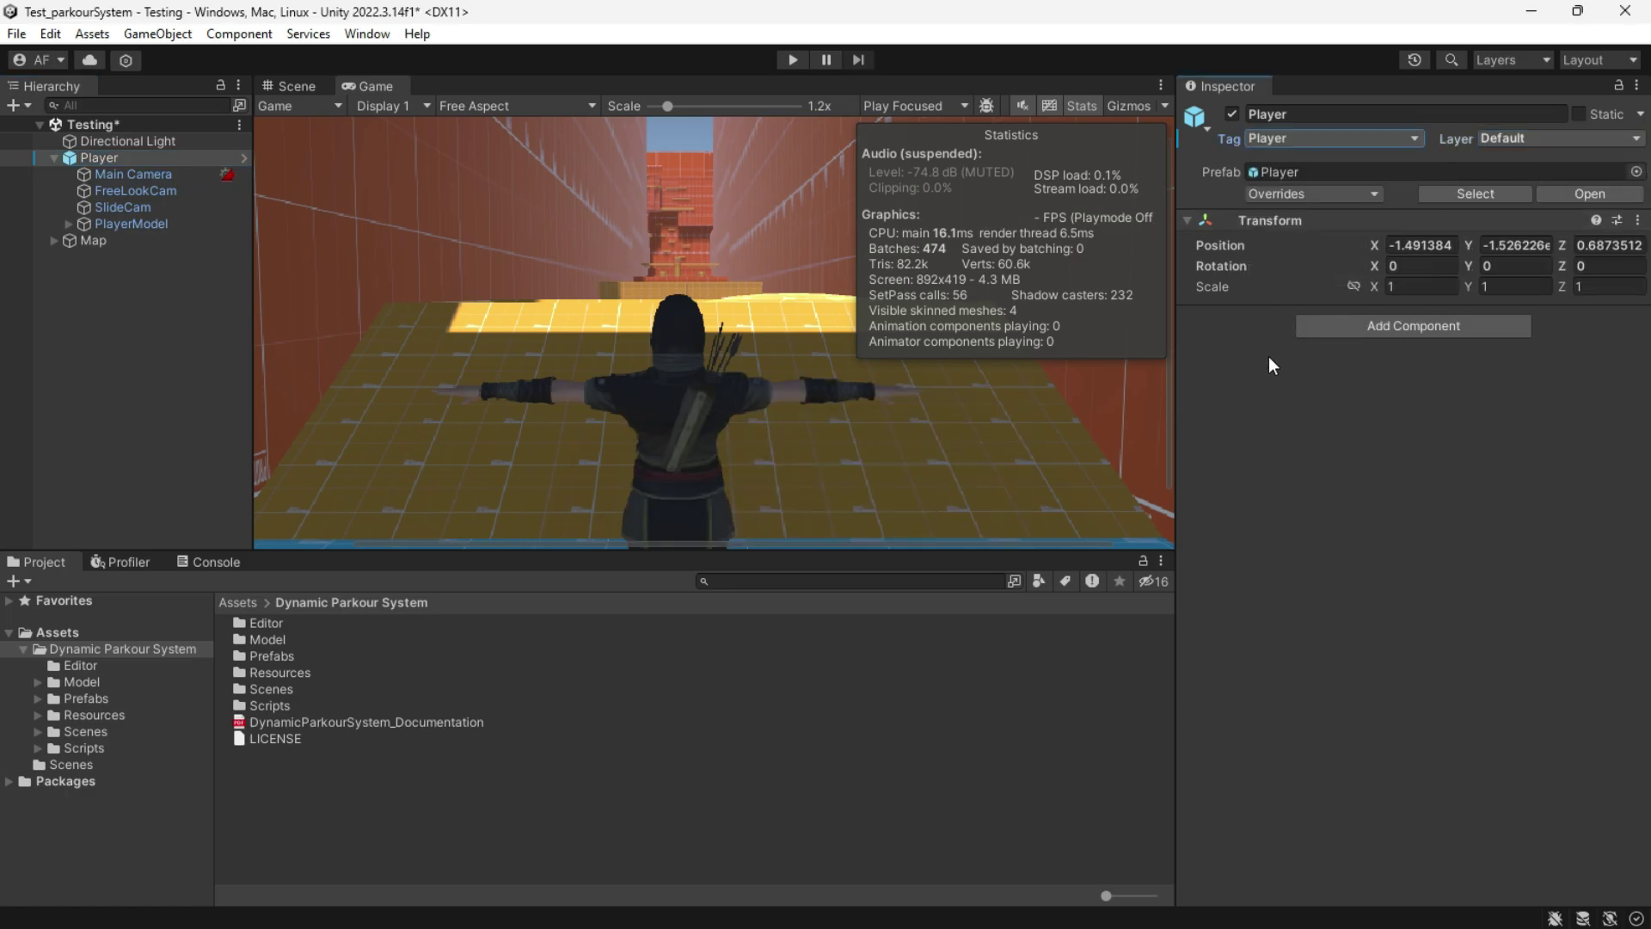
Step: Check the Player, Ledge, Small Ledge and Wall prefabs' tags and layers, keeping Wall on Default
{"action": "double_click", "coordinate": [278, 657]}
{"action": "left_click", "coordinate": [276, 638]}
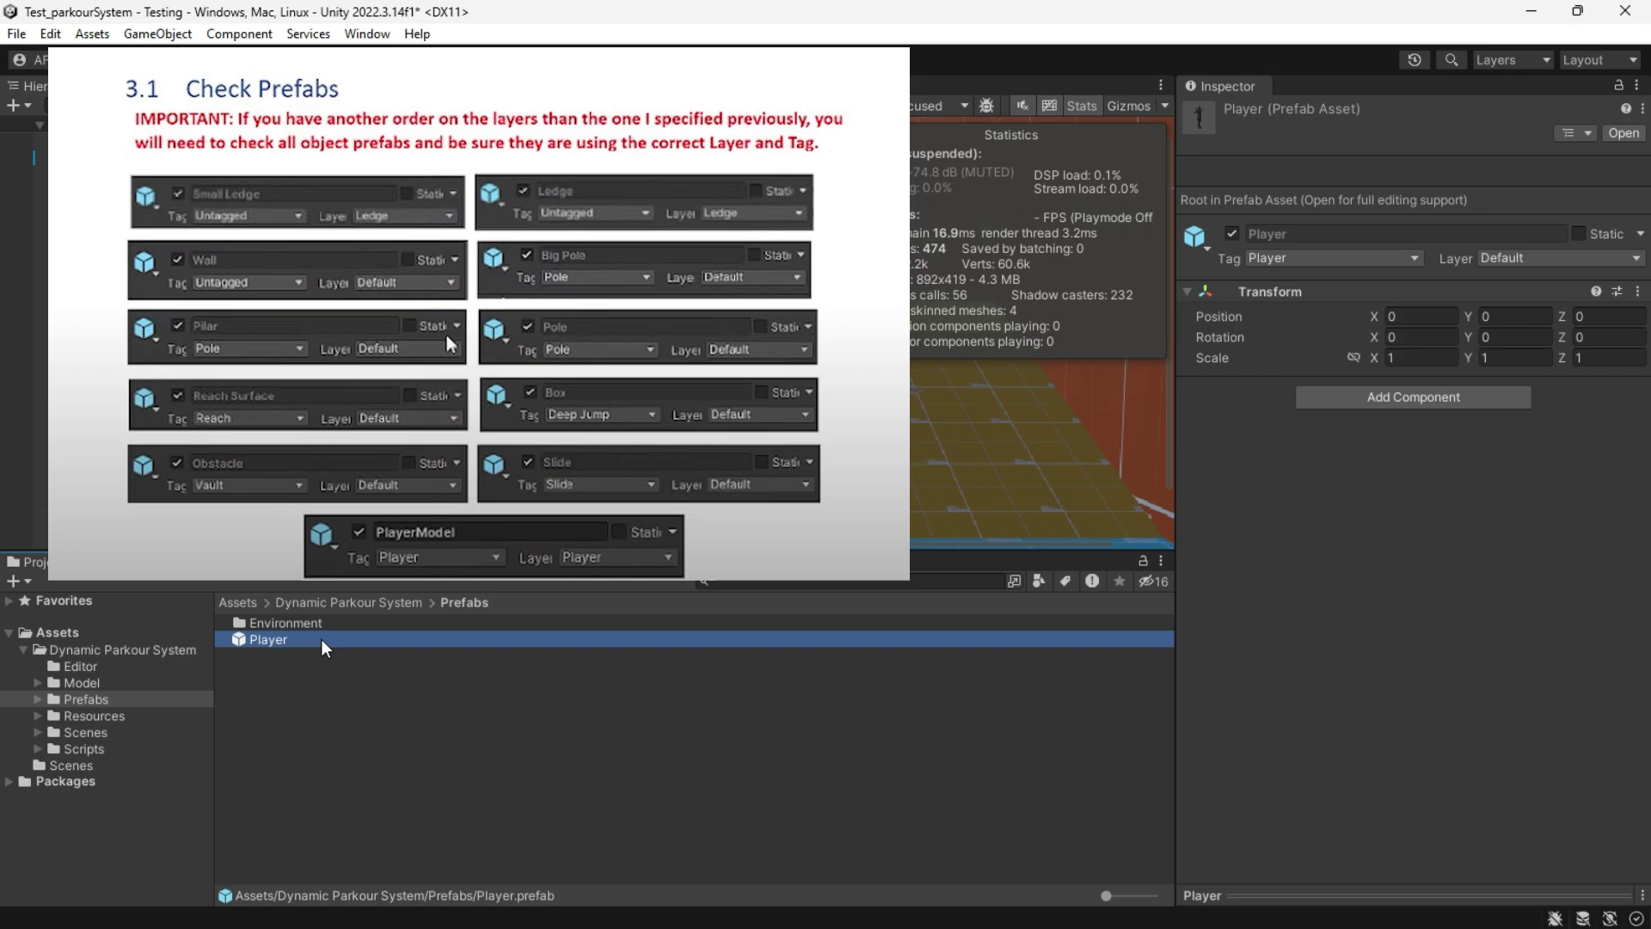
{"action": "double_click", "coordinate": [278, 624]}
{"action": "left_click", "coordinate": [273, 639]}
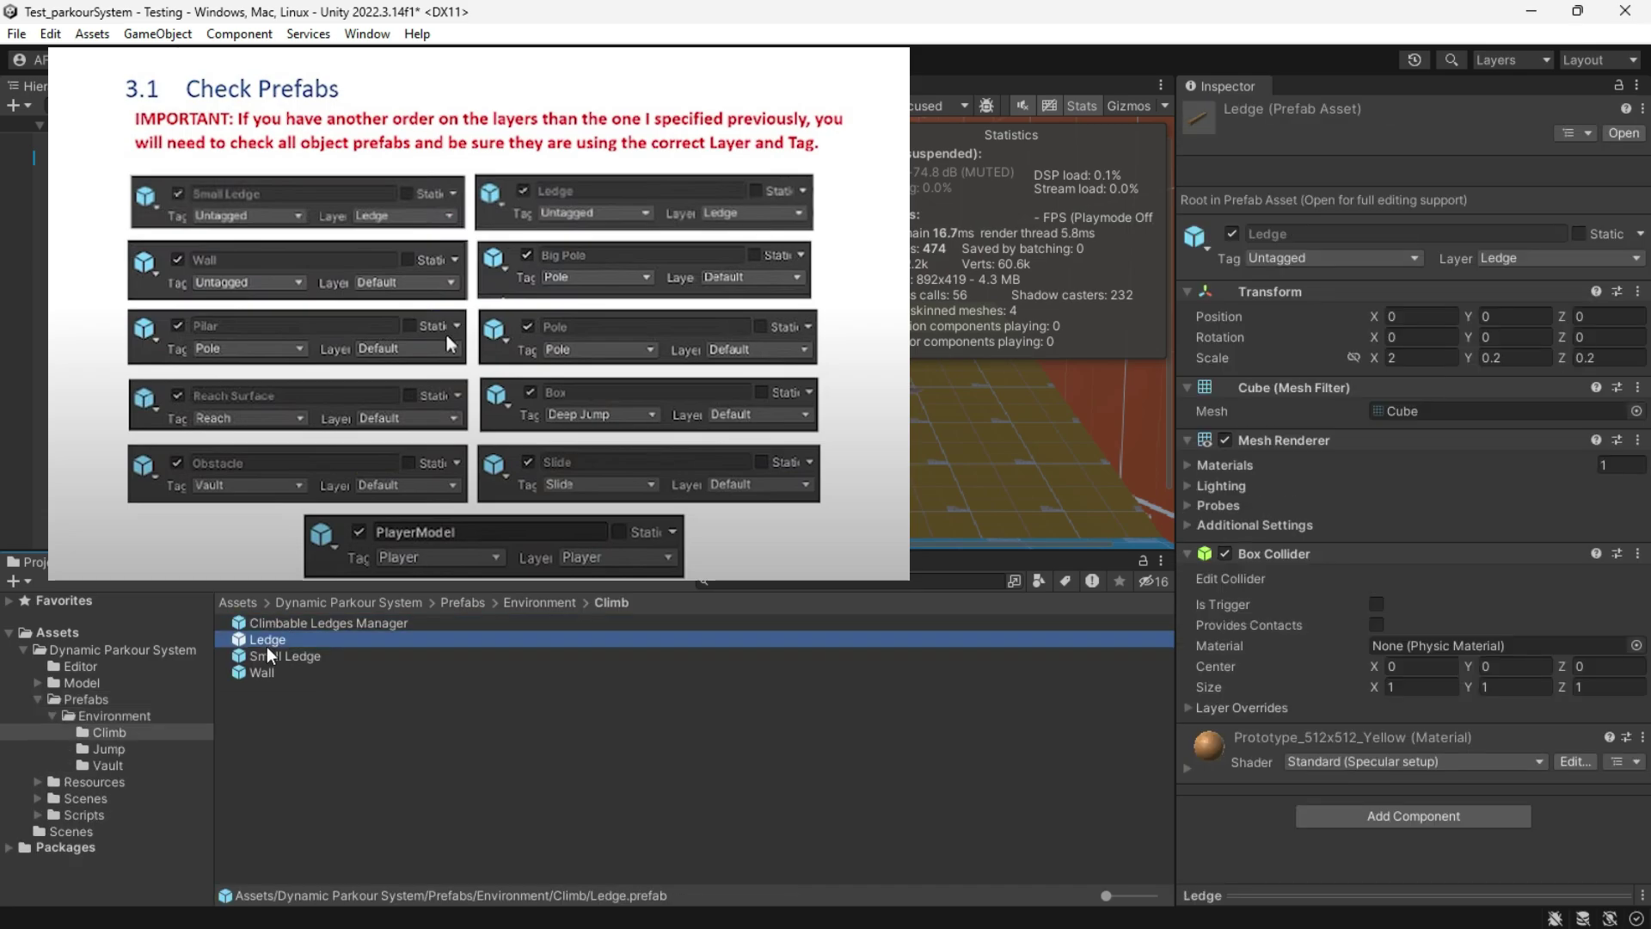
{"action": "left_click", "coordinate": [268, 657]}
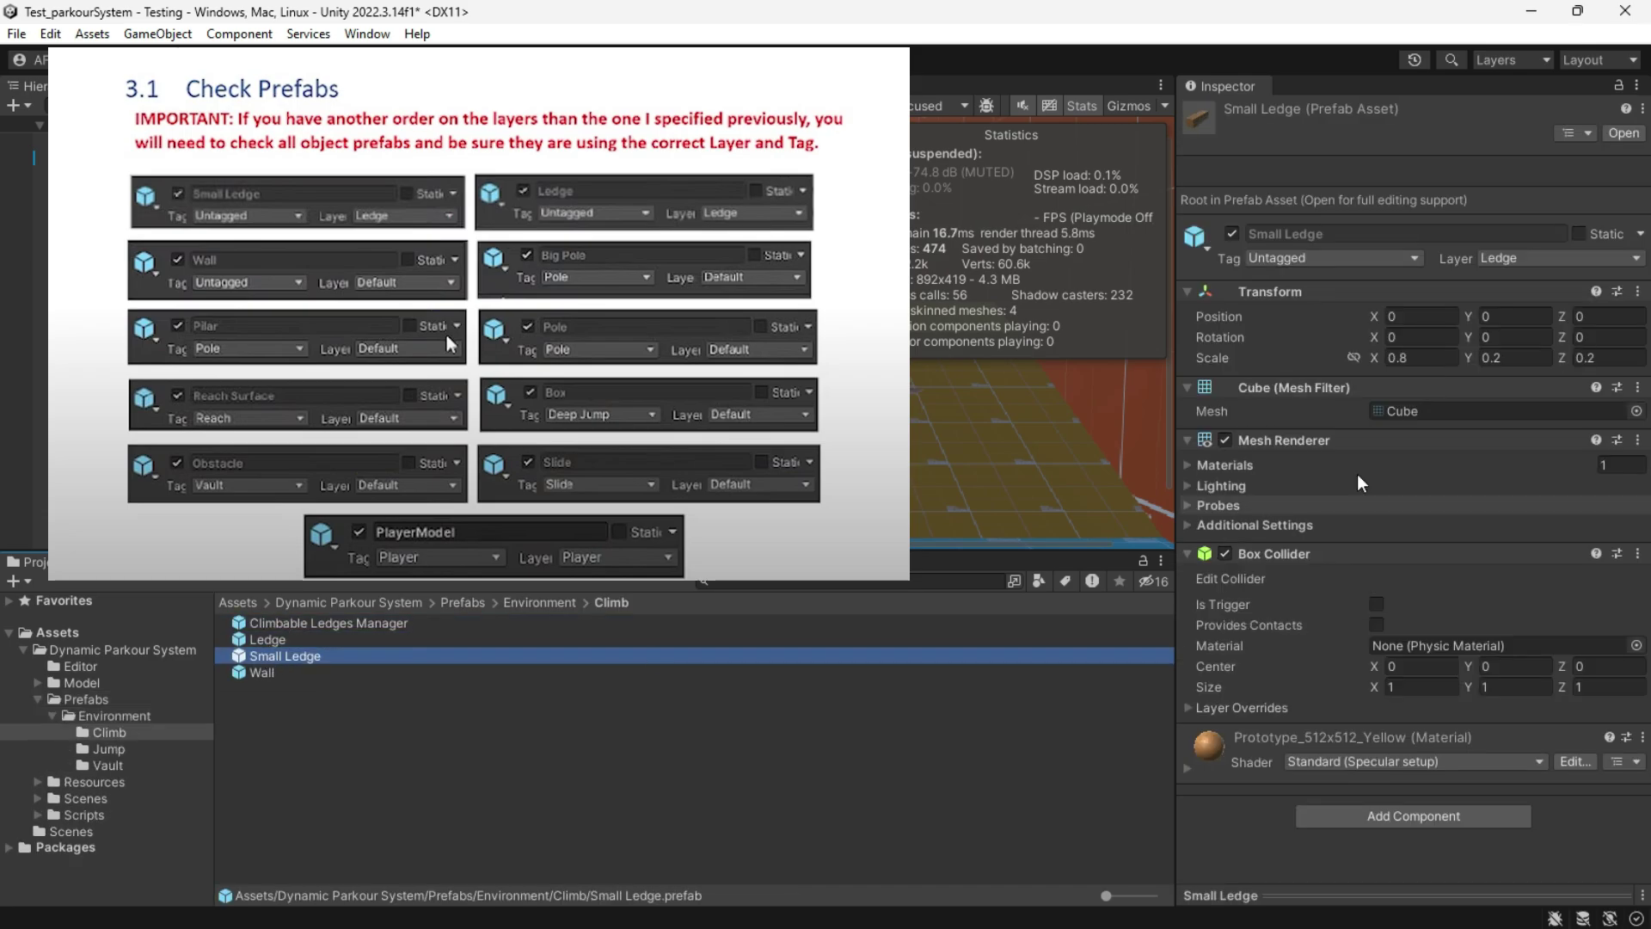
{"action": "left_click", "coordinate": [348, 674]}
{"action": "left_click", "coordinate": [1561, 258]}
{"action": "left_click", "coordinate": [1497, 279]}
{"action": "left_click", "coordinate": [753, 513]}
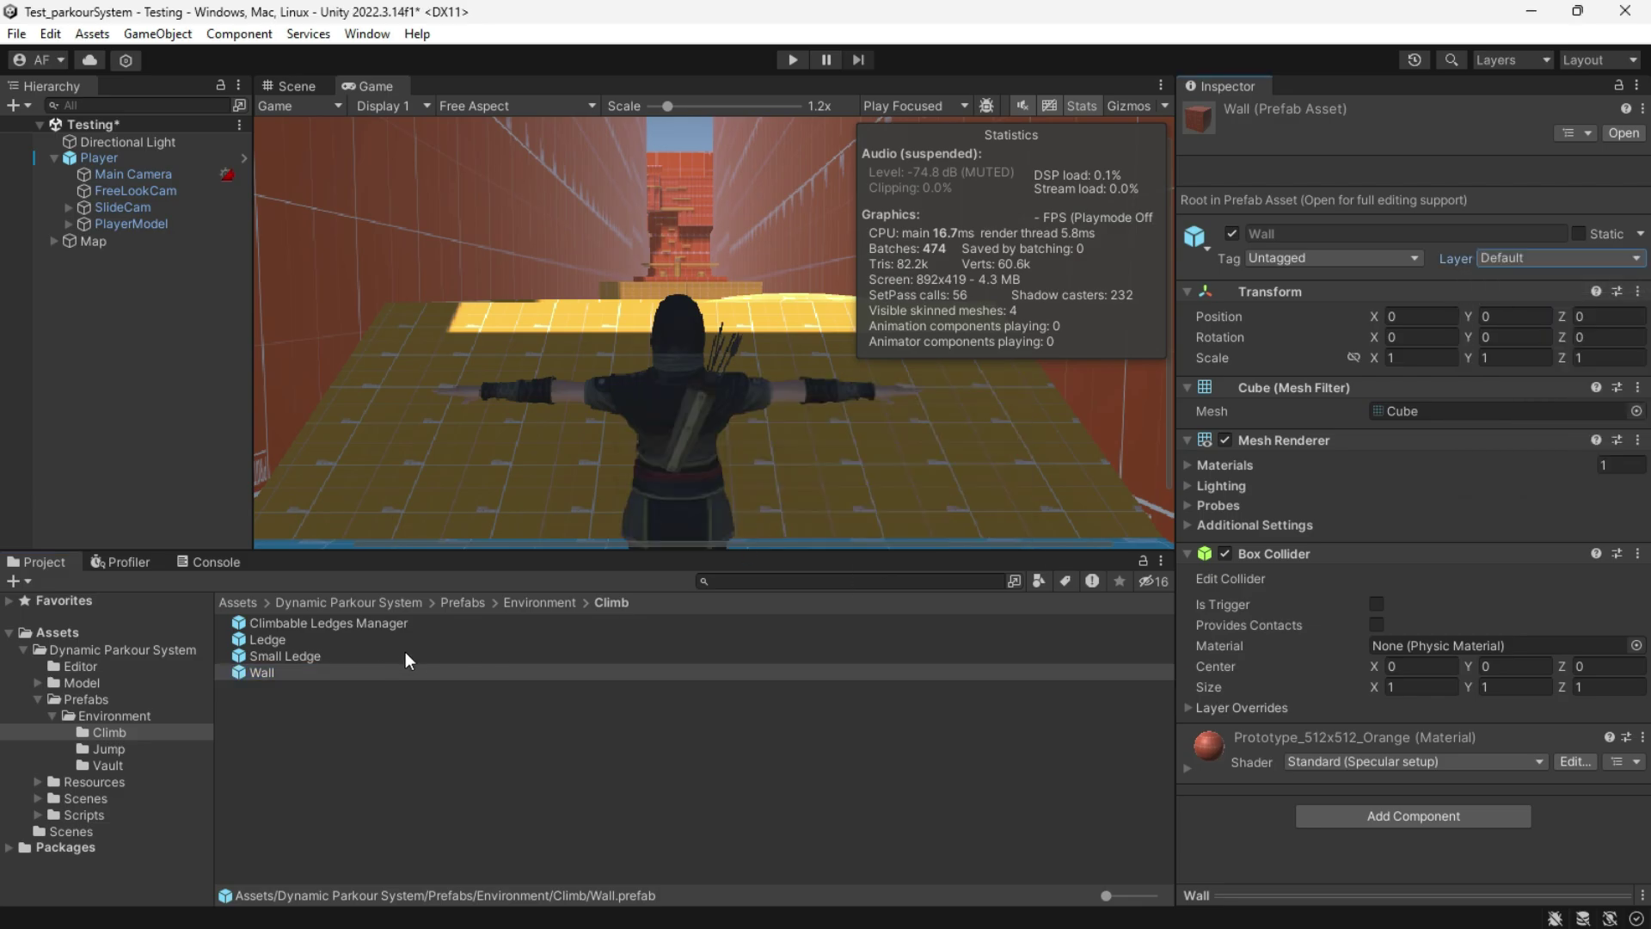
Step: Check the Jump and Vault prefabs (Pole, Big Pole, Reach Surface, Box, Obstacle) against the documentation
{"action": "left_click", "coordinate": [114, 715]}
{"action": "double_click", "coordinate": [265, 640]}
{"action": "left_click", "coordinate": [287, 672]}
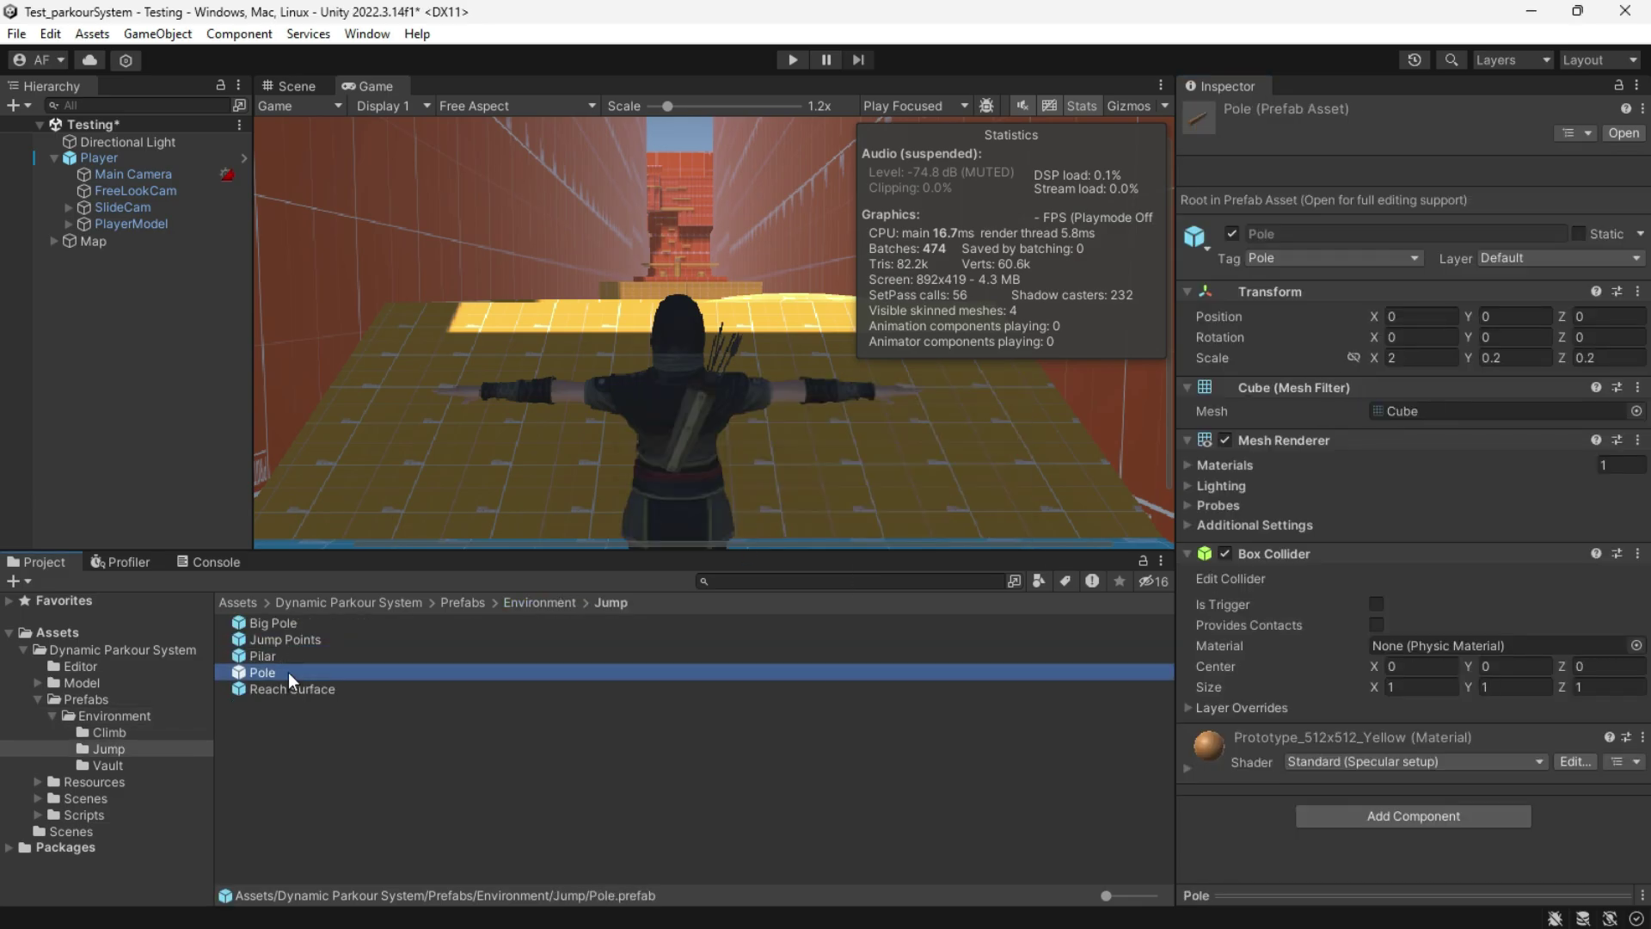
{"action": "left_click", "coordinate": [315, 634]}
{"action": "left_click", "coordinate": [306, 625]}
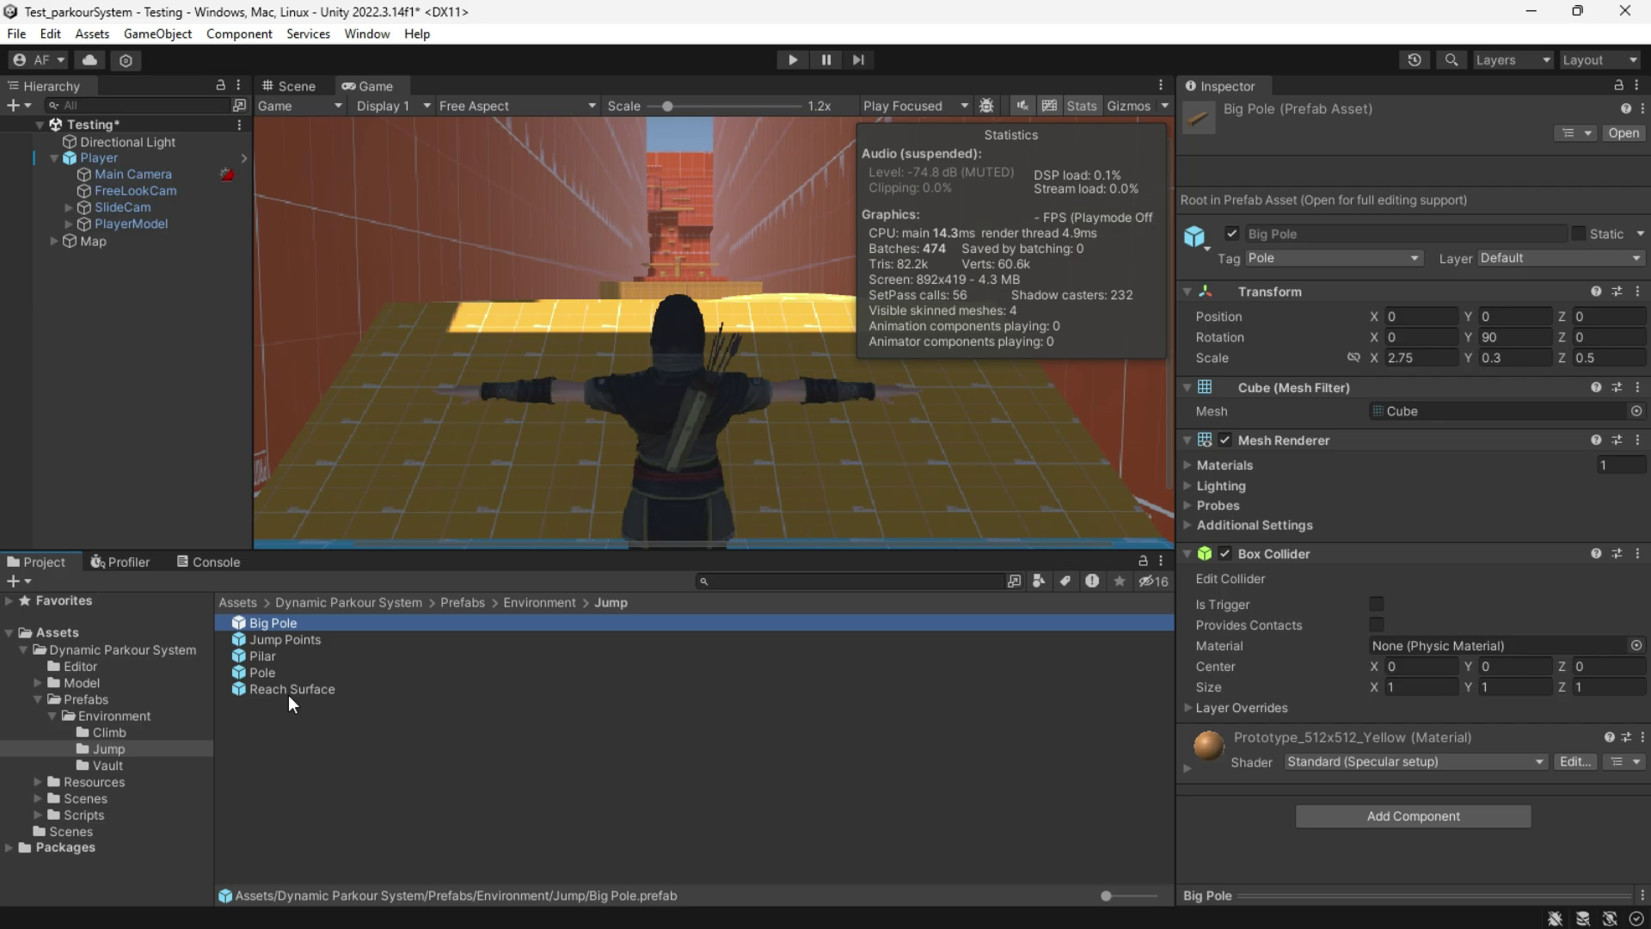
{"action": "left_click", "coordinate": [288, 689]}
{"action": "left_click", "coordinate": [114, 714]}
{"action": "double_click", "coordinate": [307, 656]}
{"action": "left_click", "coordinate": [312, 623]}
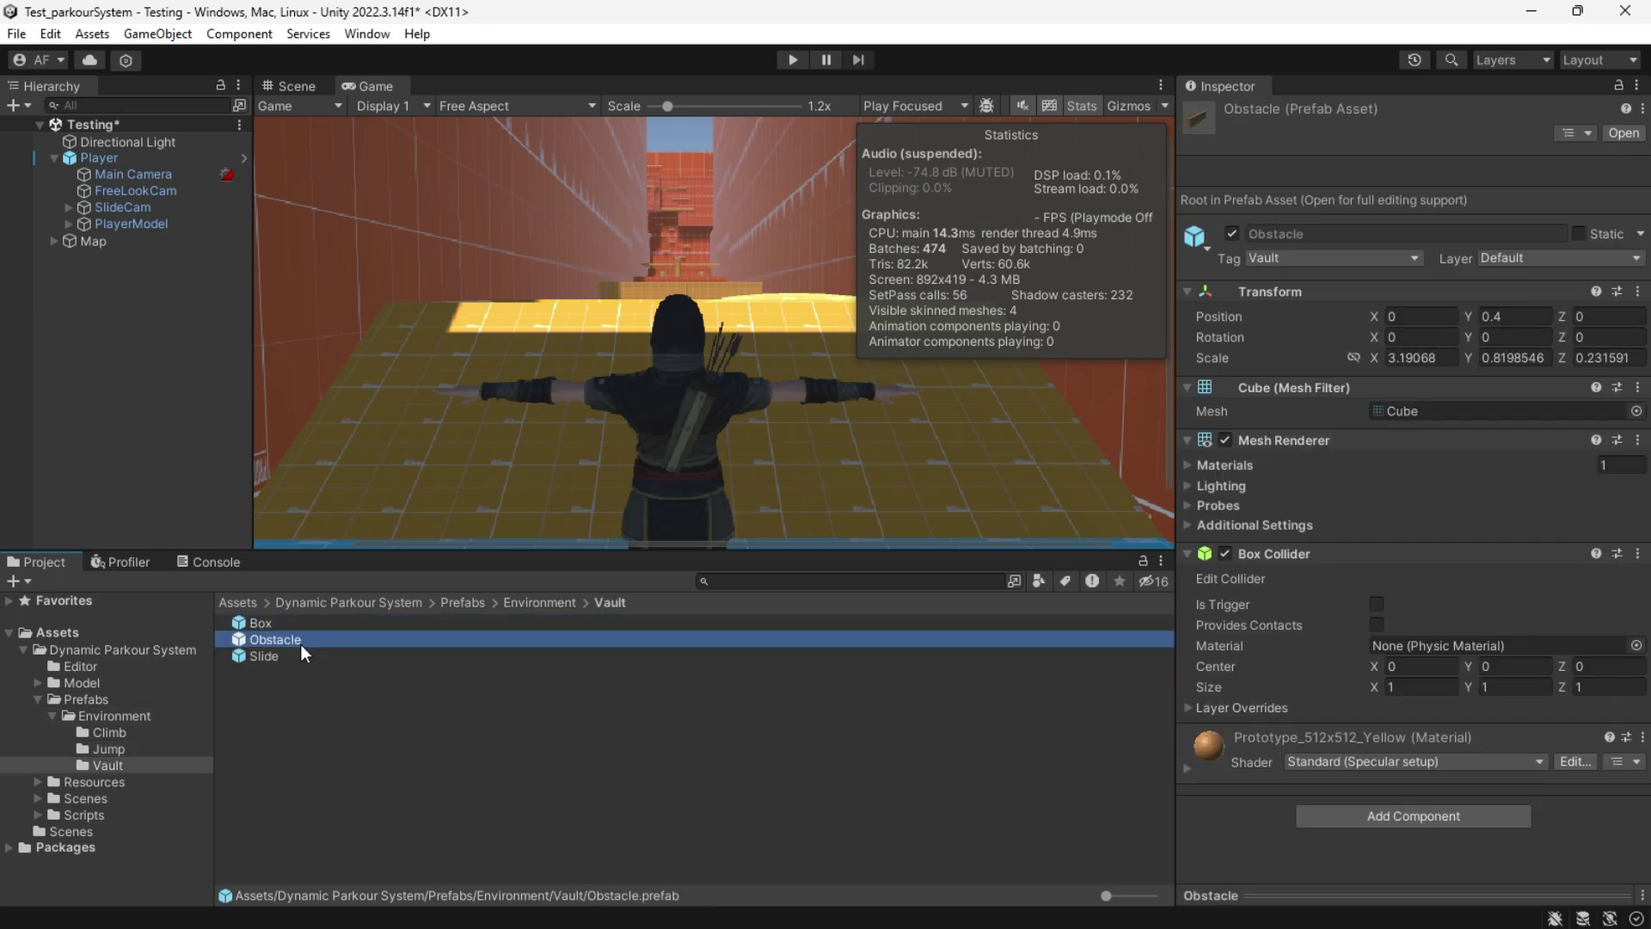
{"action": "key", "text": "alt+Tab"}
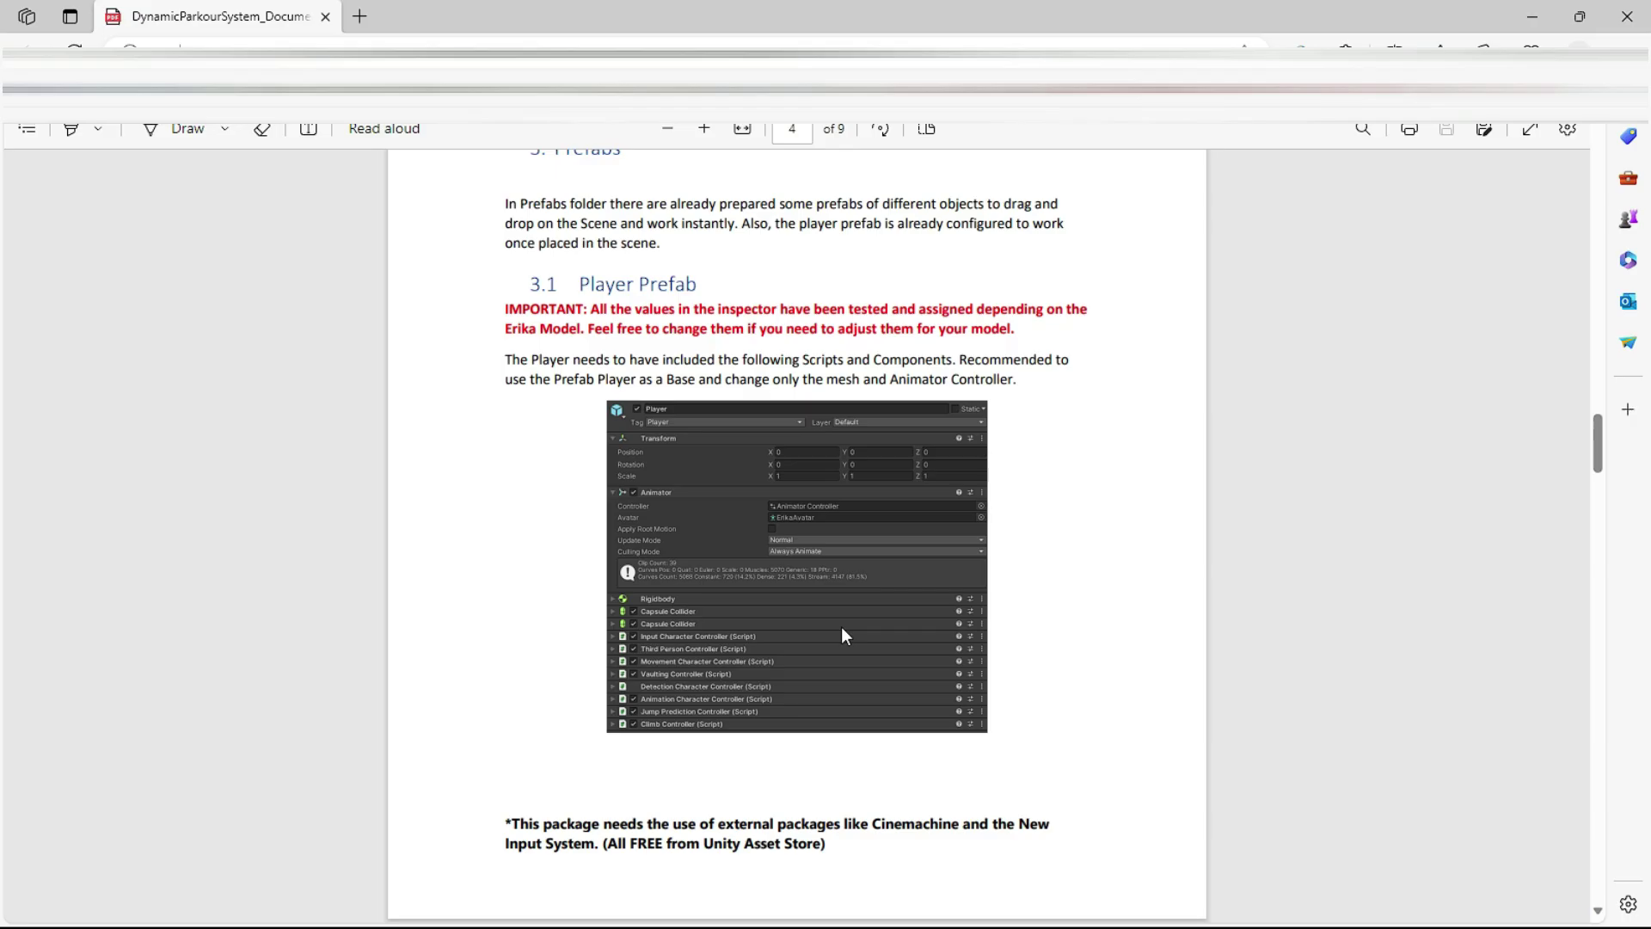
{"action": "key", "text": "alt+Tab"}
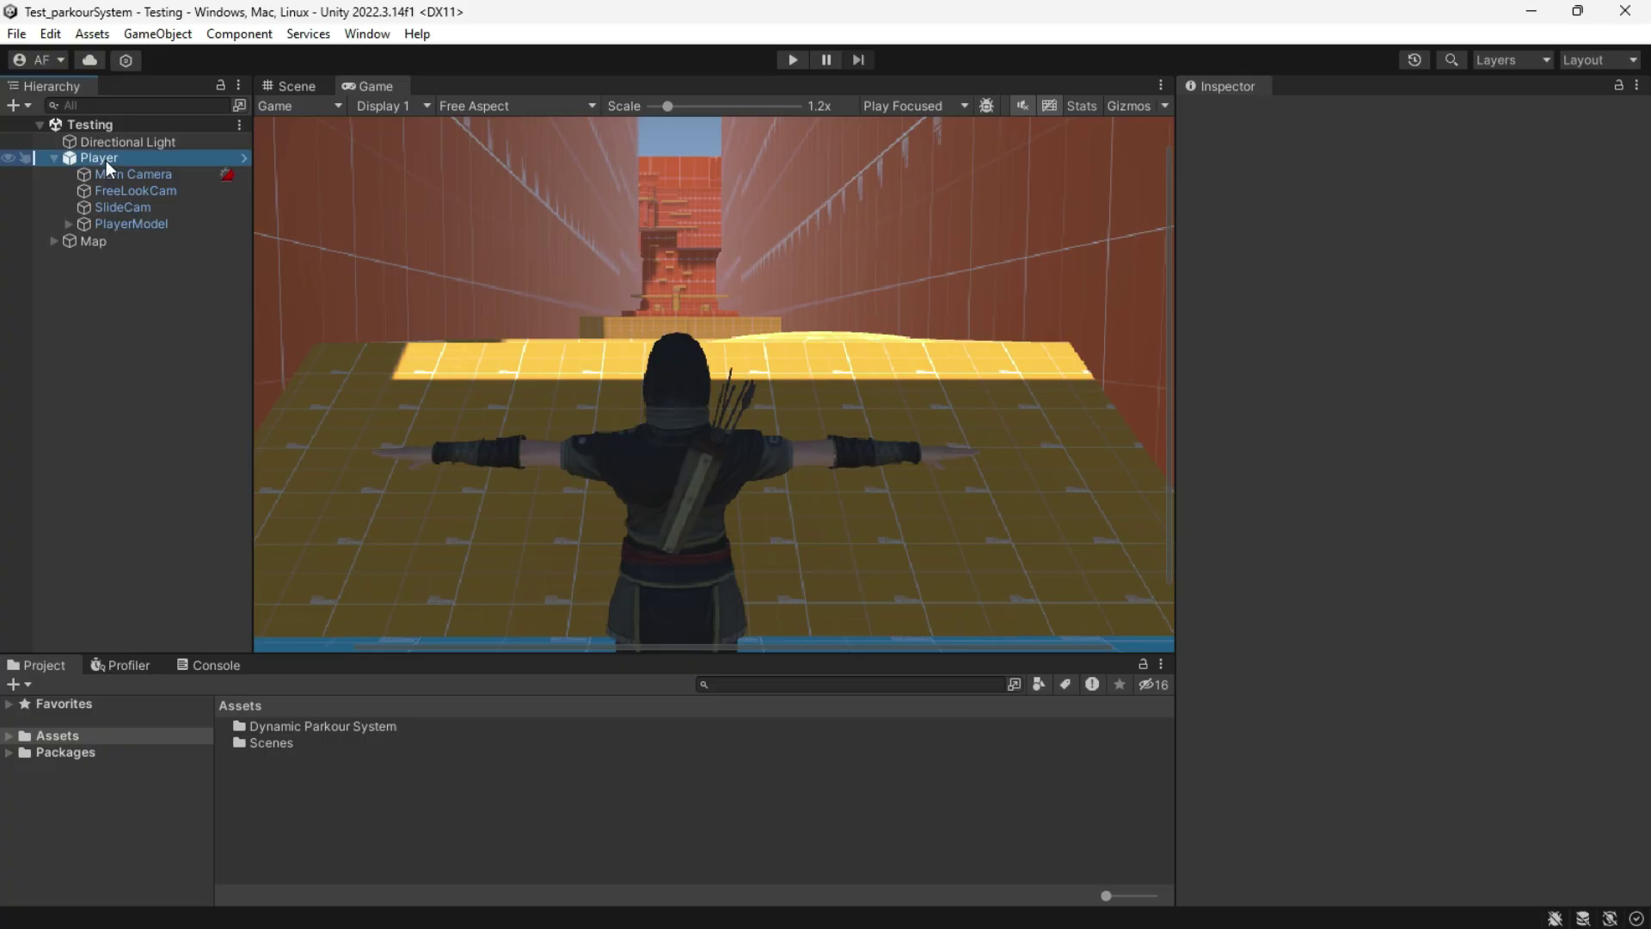
Step: Select the Main Camera then PlayerModel to review its controller components in the Inspector
{"action": "left_click", "coordinate": [106, 159]}
{"action": "left_click", "coordinate": [135, 224]}
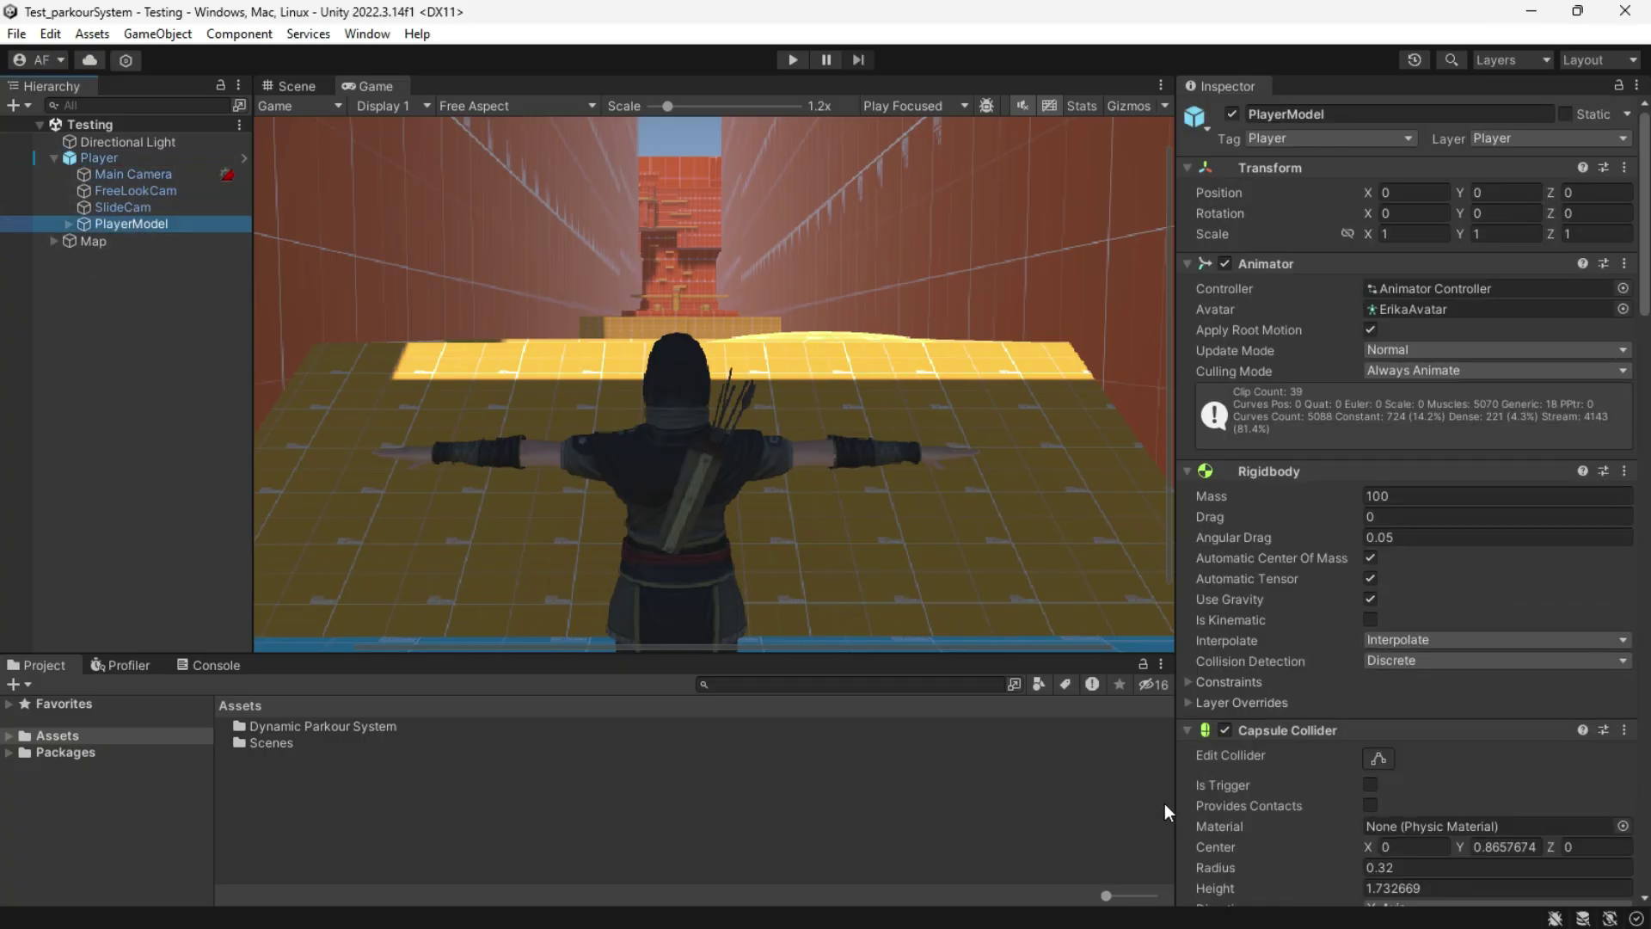
{"action": "scroll", "coordinate": [1286, 767], "scroll_direction": "down", "scroll_amount": 5}
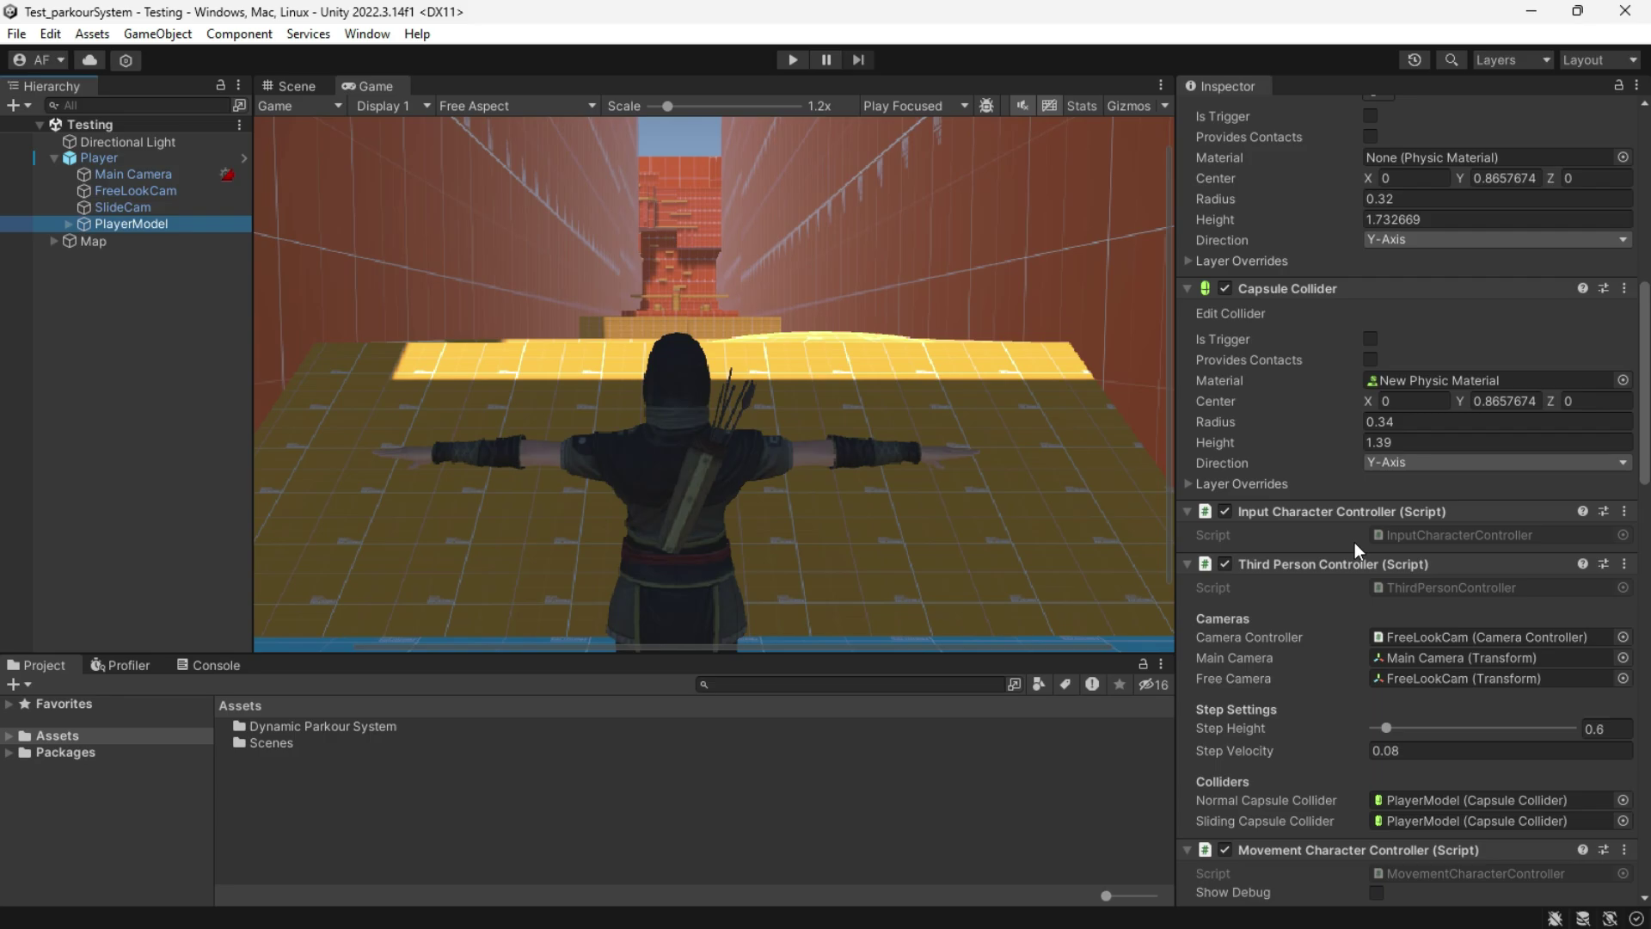
{"action": "scroll", "coordinate": [1465, 671], "scroll_direction": "down", "scroll_amount": 1}
{"action": "scroll", "coordinate": [1466, 671], "scroll_direction": "down", "scroll_amount": 1}
{"action": "scroll", "coordinate": [1466, 671], "scroll_direction": "down", "scroll_amount": 1}
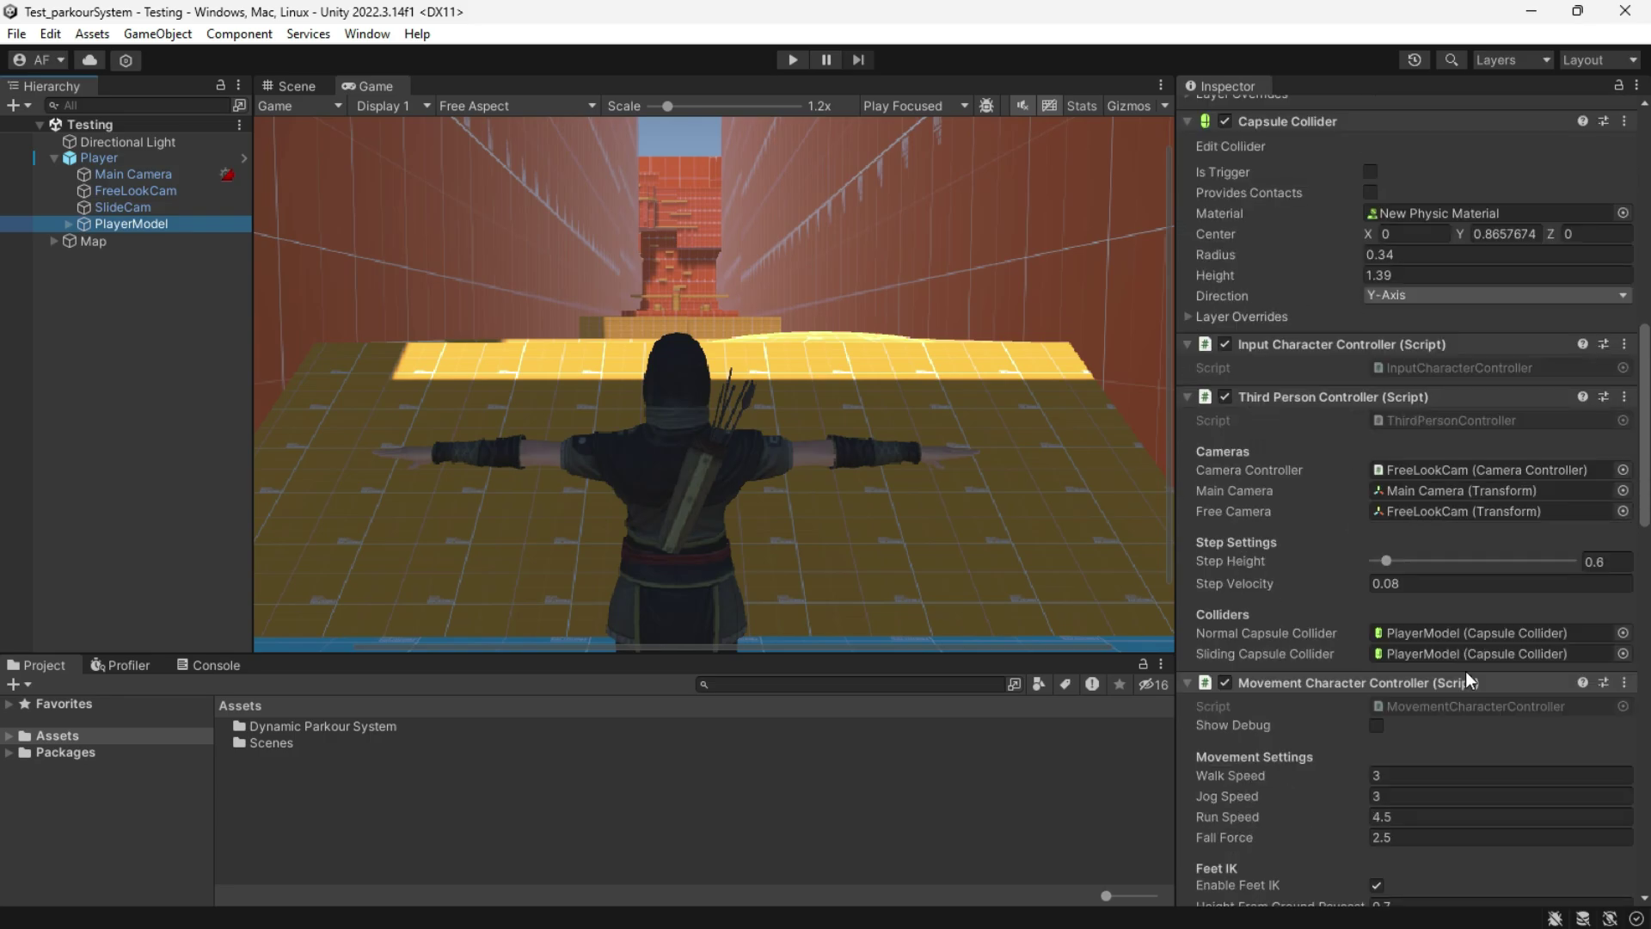
{"action": "scroll", "coordinate": [1466, 670], "scroll_direction": "down", "scroll_amount": 1}
{"action": "scroll", "coordinate": [1466, 672], "scroll_direction": "down", "scroll_amount": 1}
{"action": "scroll", "coordinate": [1466, 671], "scroll_direction": "down", "scroll_amount": 2}
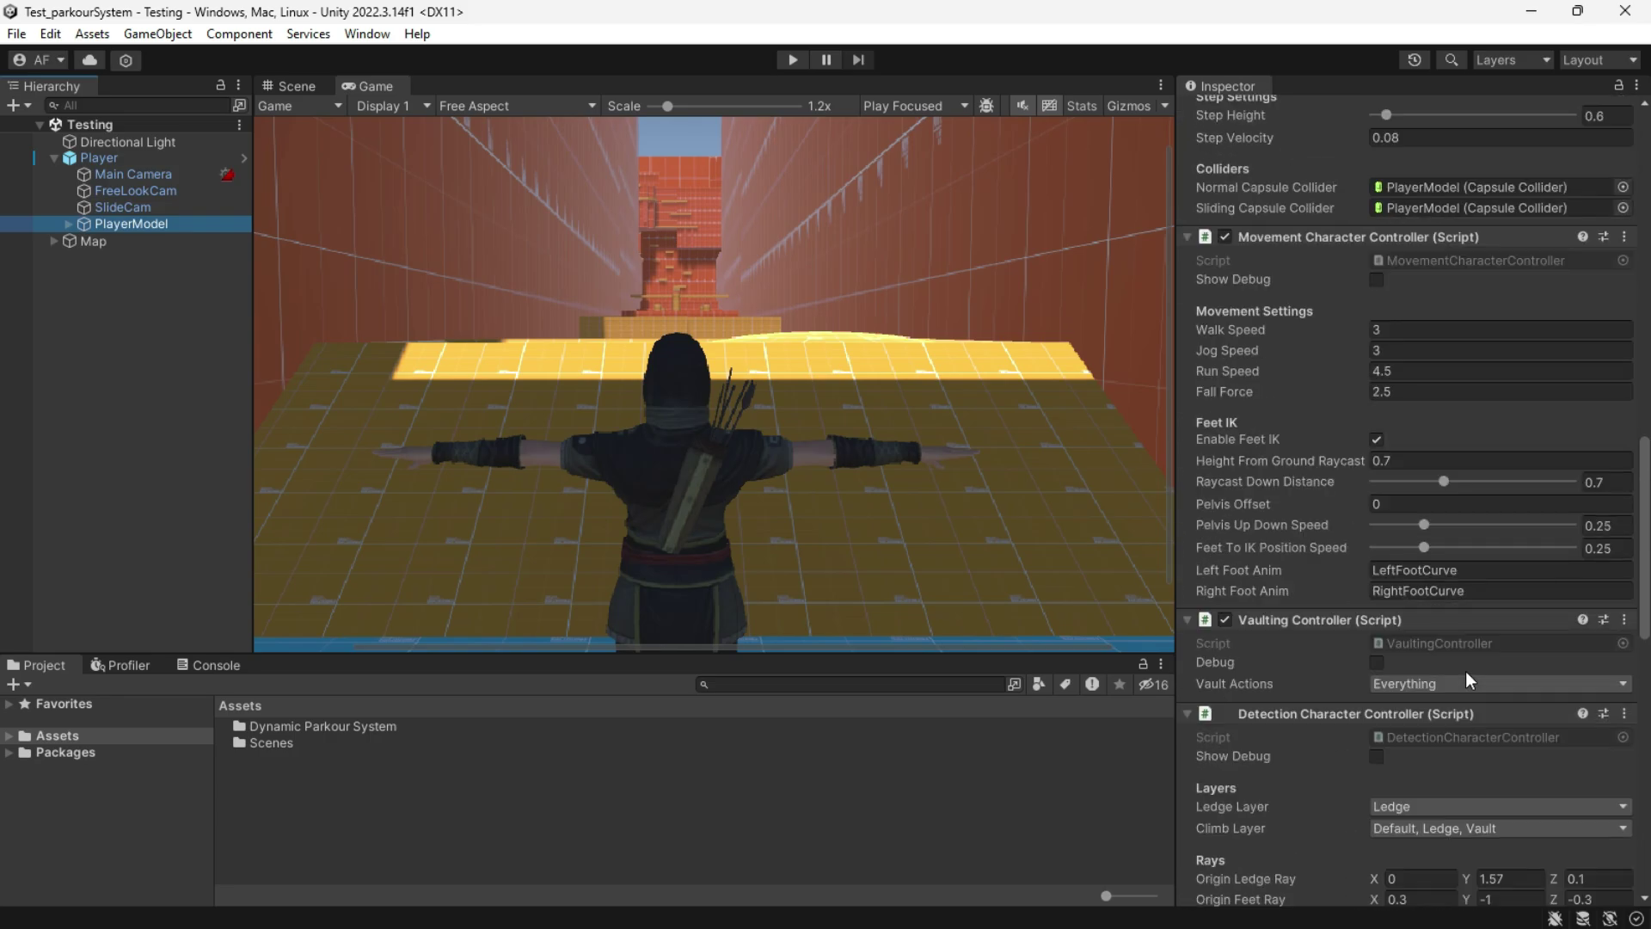
{"action": "scroll", "coordinate": [1466, 671], "scroll_direction": "down", "scroll_amount": 1}
{"action": "scroll", "coordinate": [1466, 671], "scroll_direction": "down", "scroll_amount": 2}
{"action": "scroll", "coordinate": [1465, 671], "scroll_direction": "down", "scroll_amount": 2}
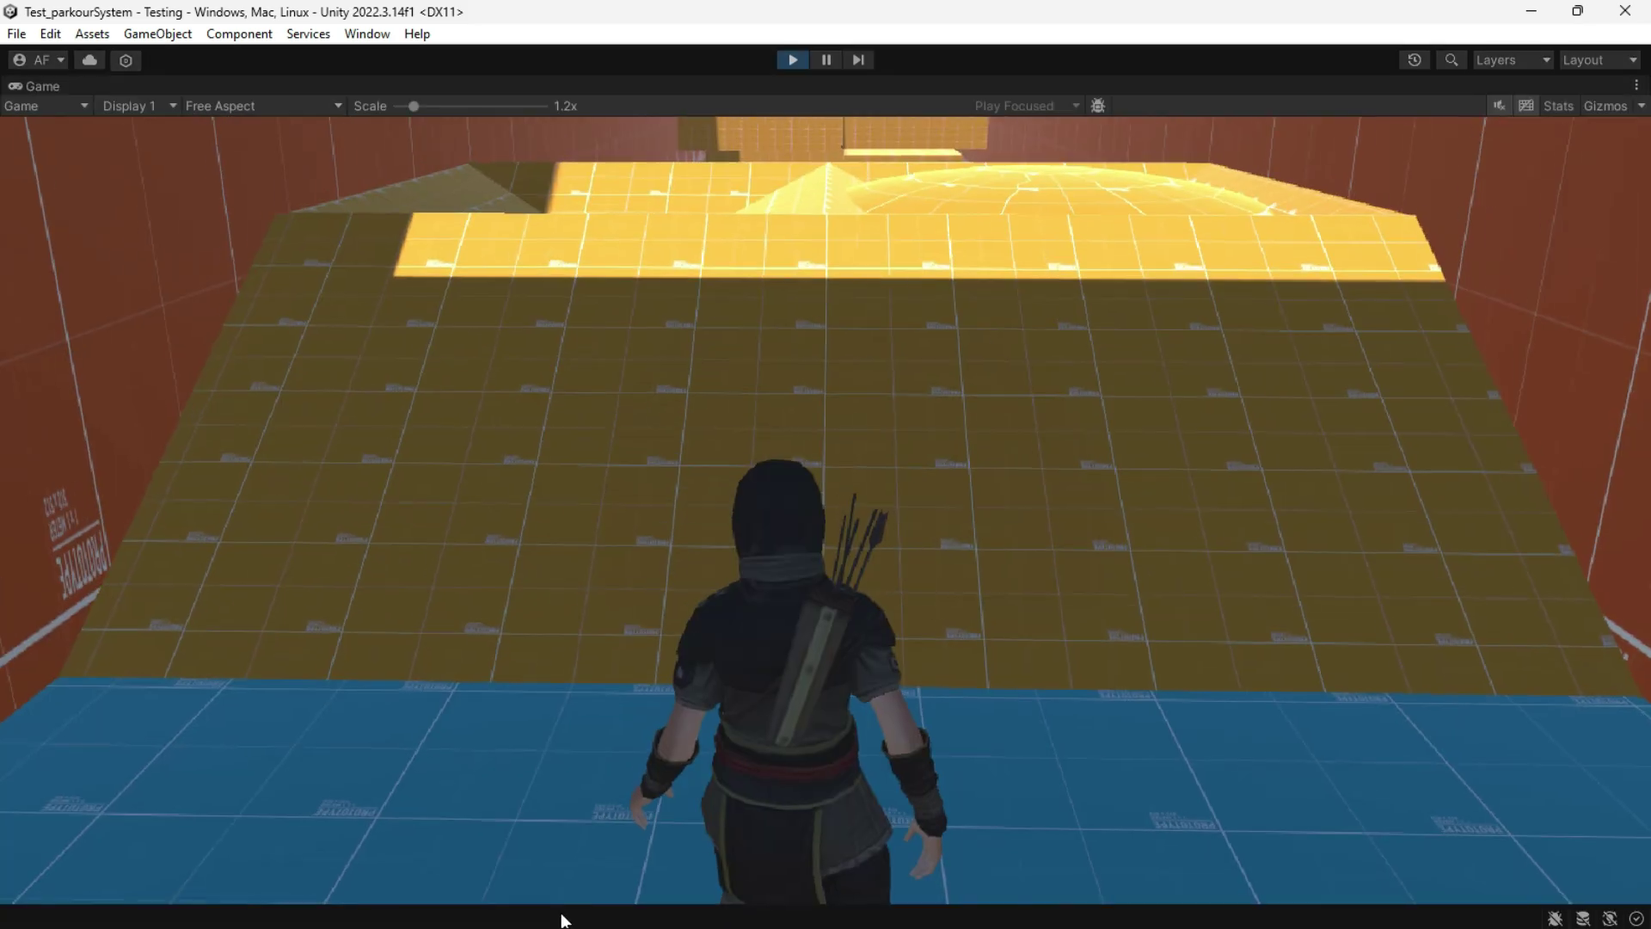
Step: Run the character up the course and vault over the orange blocks and wall
{"action": "key", "text": "a"}
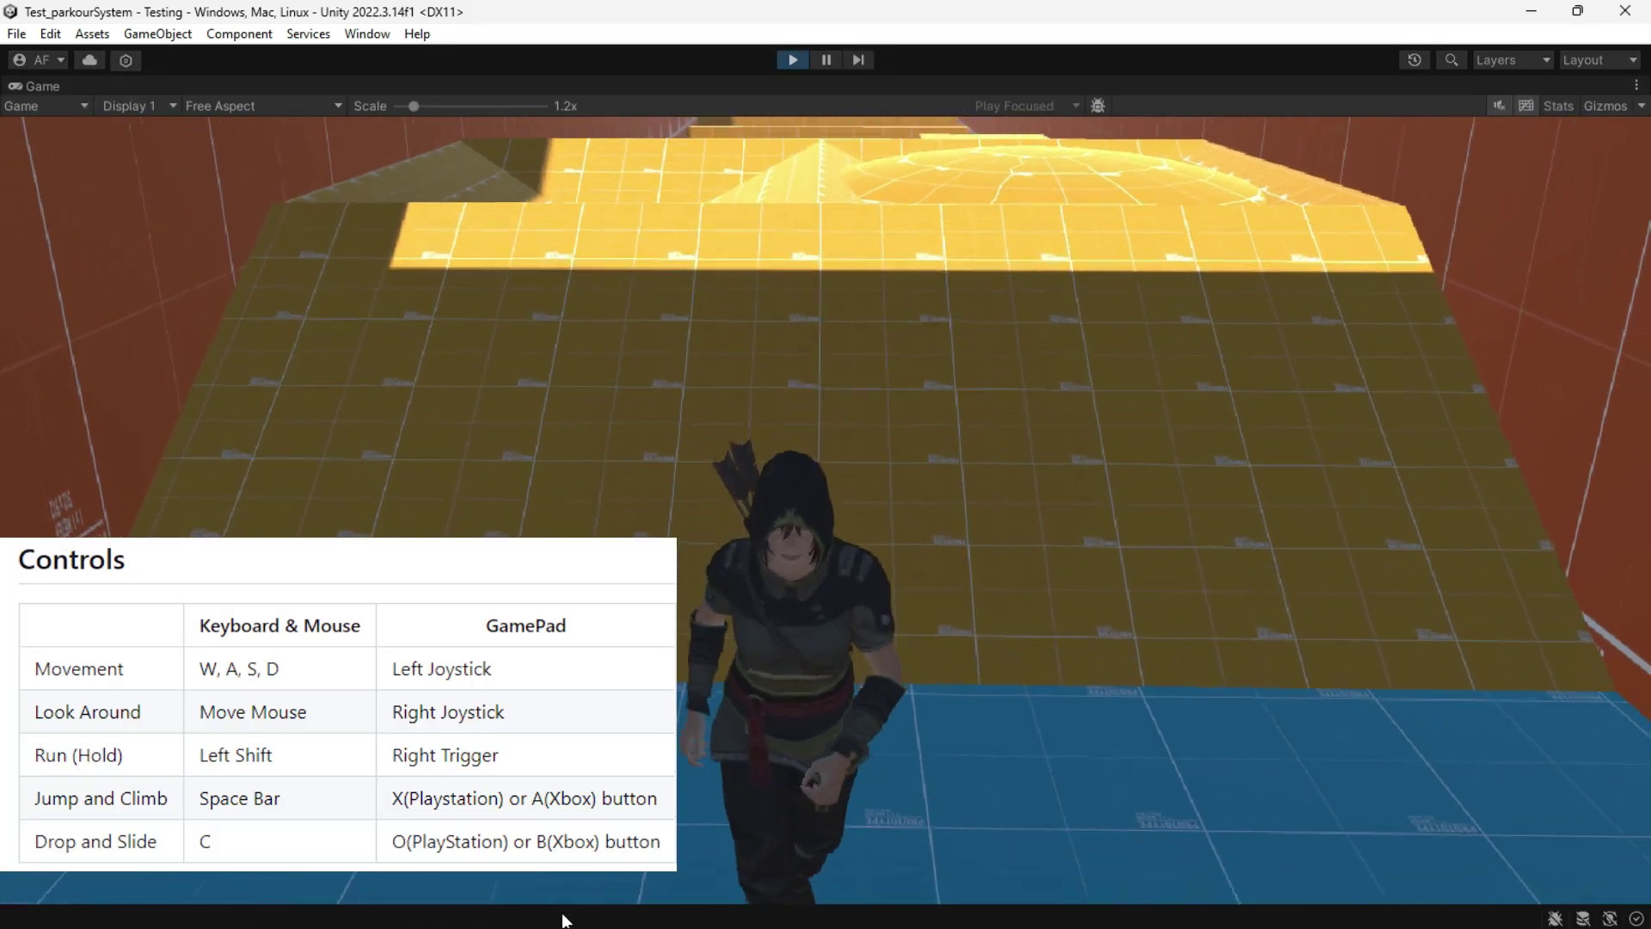
{"action": "key", "text": "w"}
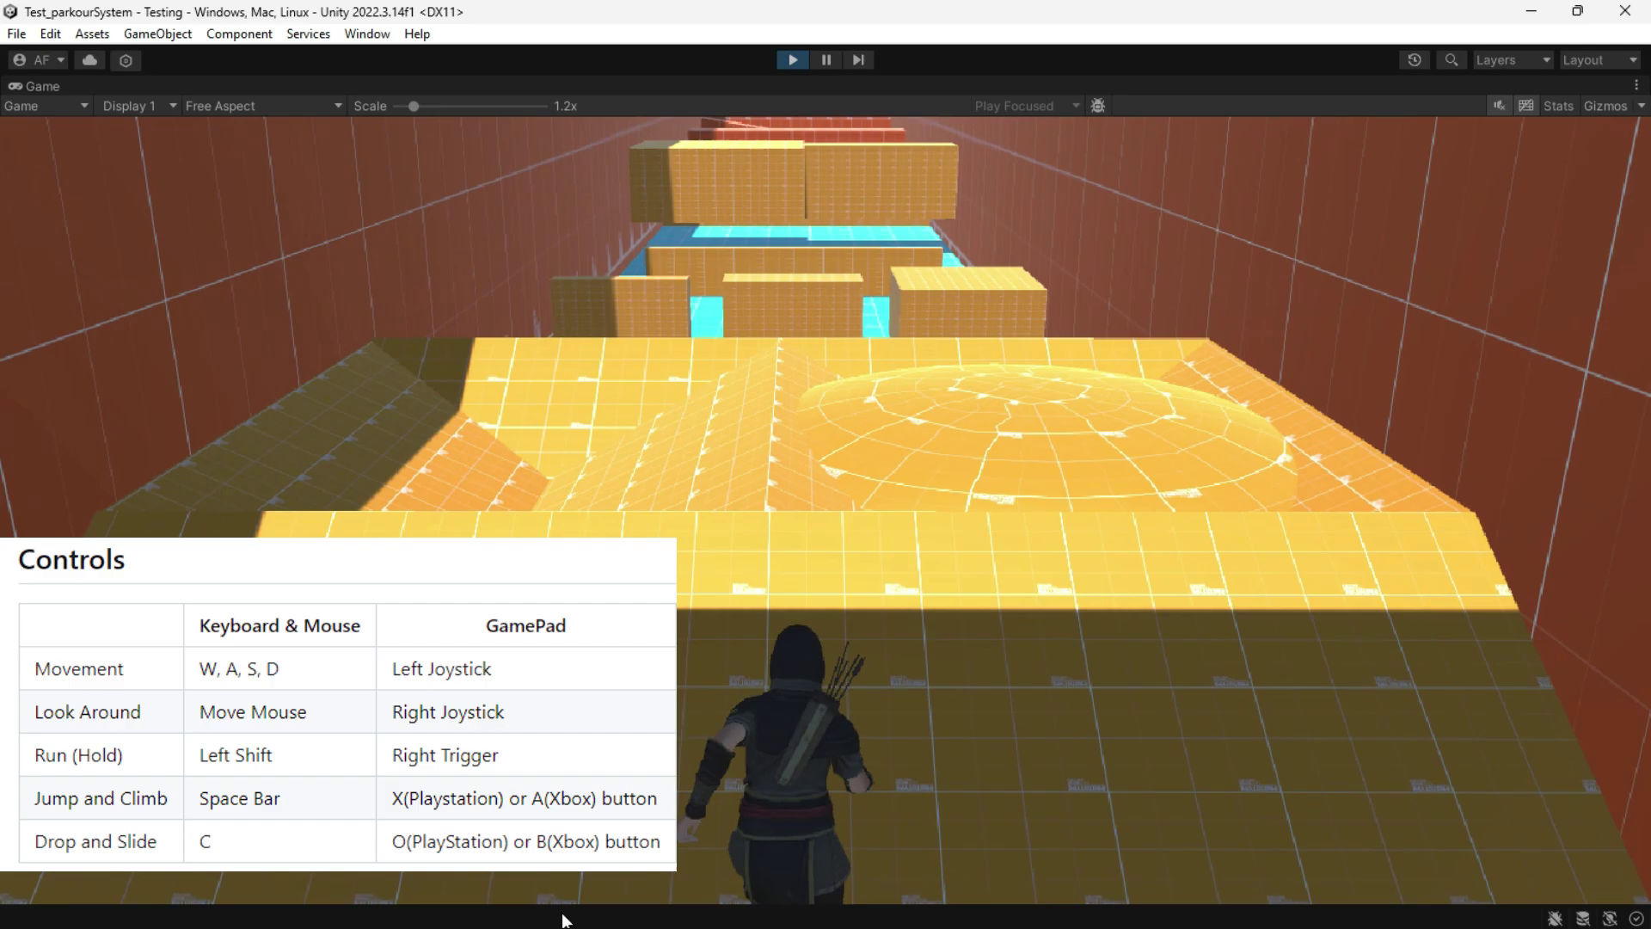
{"action": "key", "text": "w"}
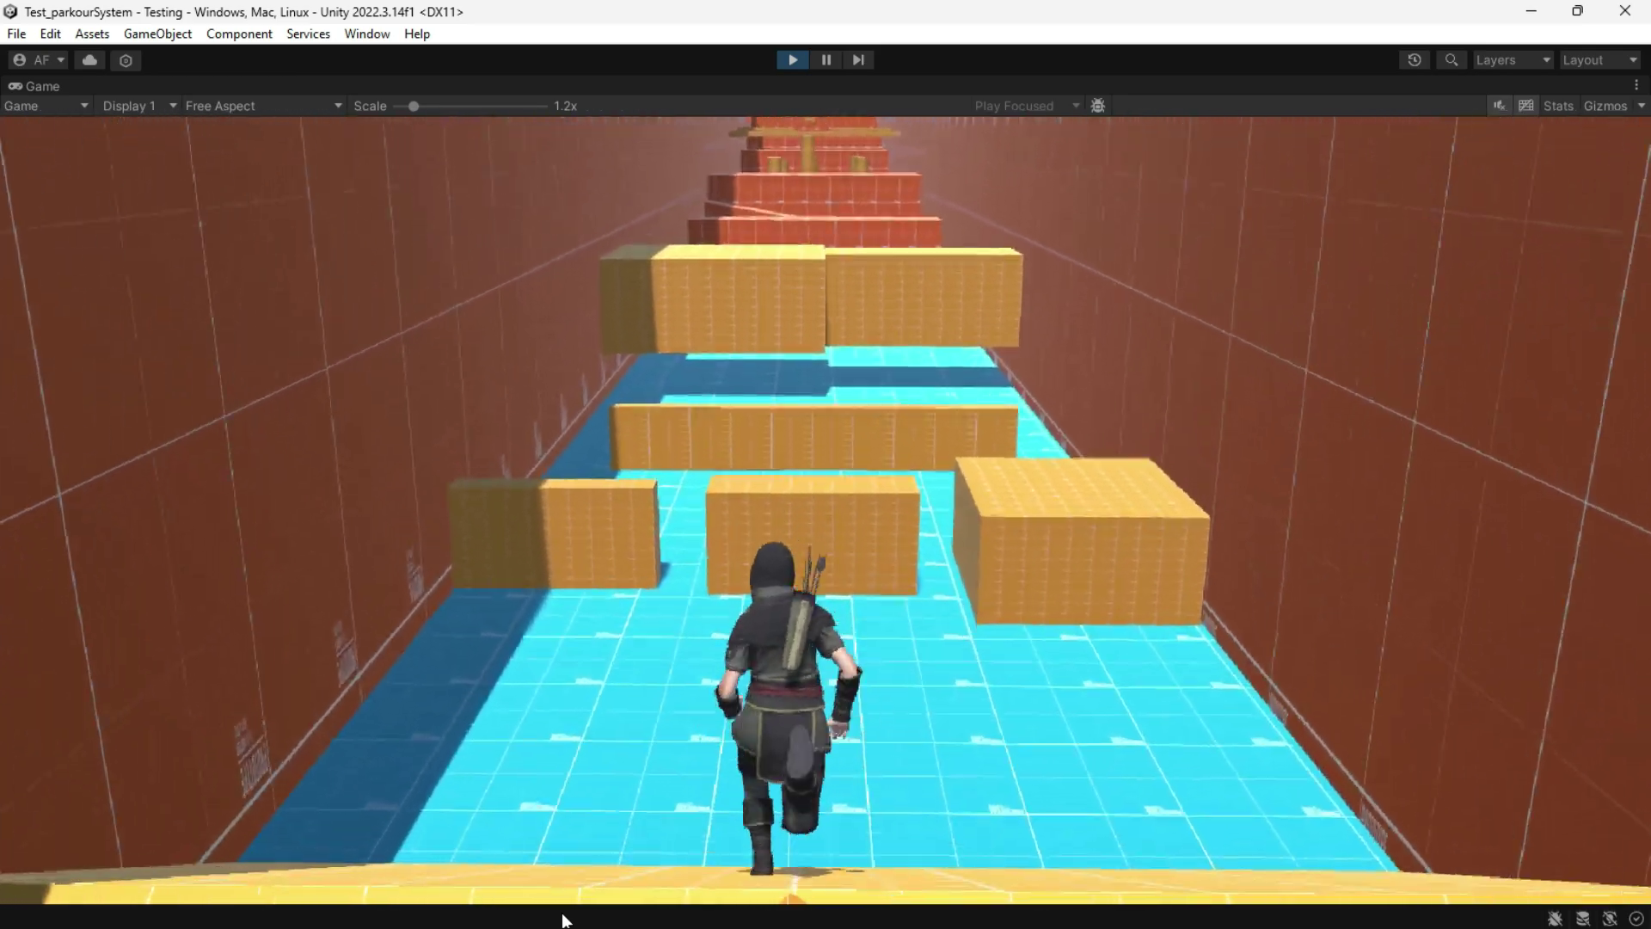
{"action": "key", "text": "space"}
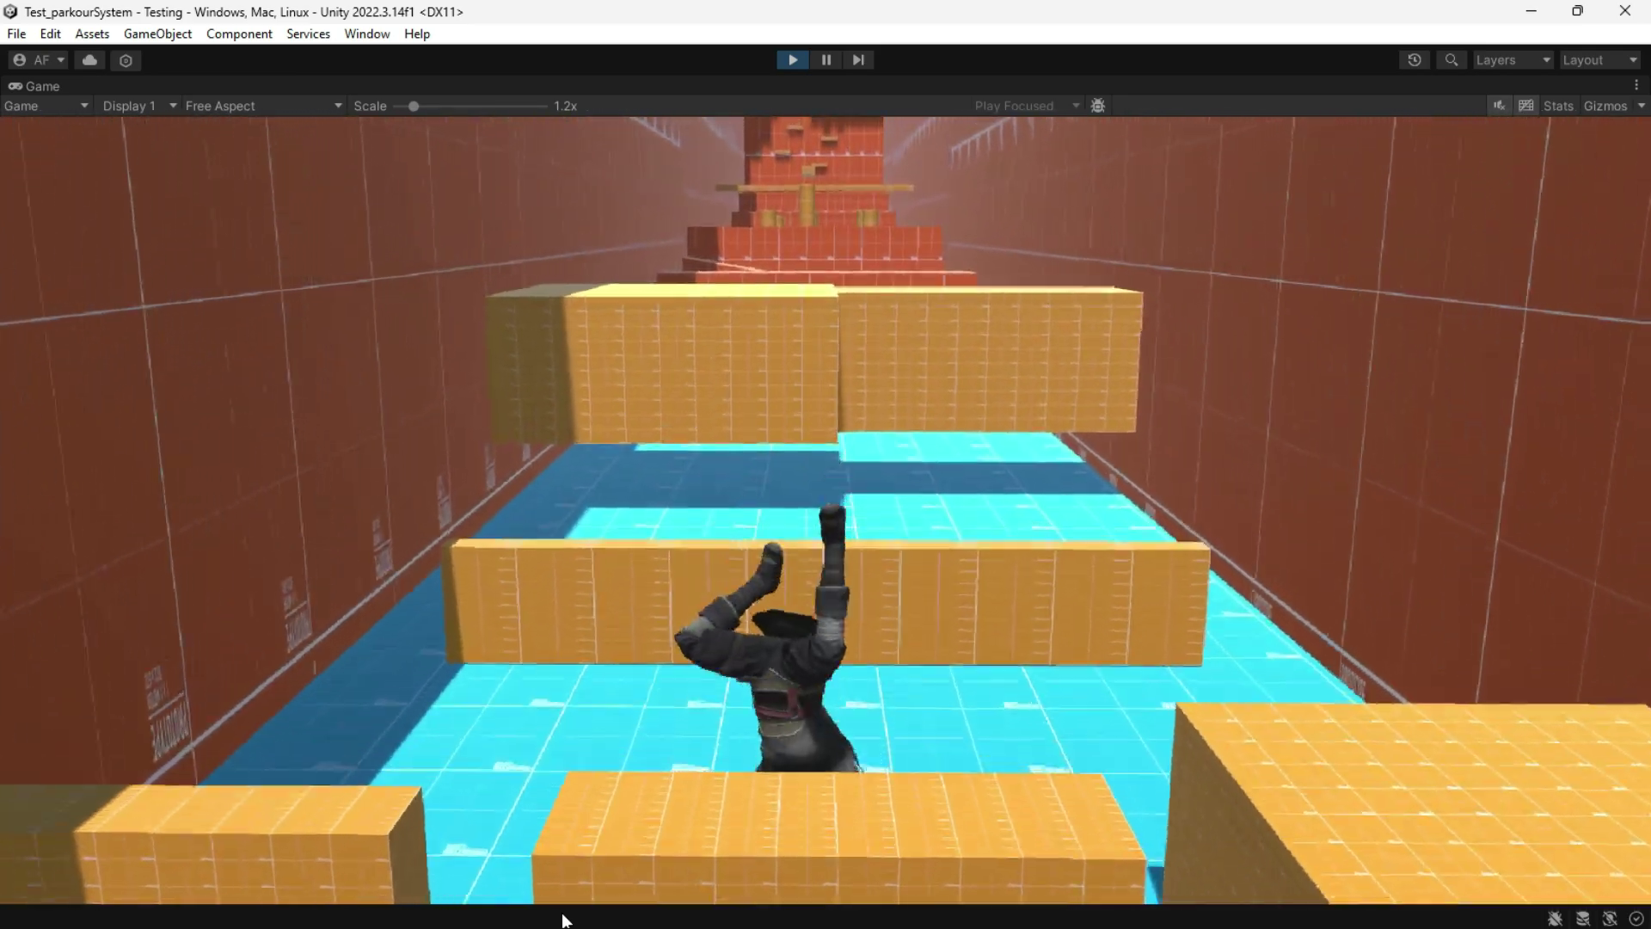
{"action": "key", "text": "space"}
{"action": "key", "text": "w"}
{"action": "key", "text": "space"}
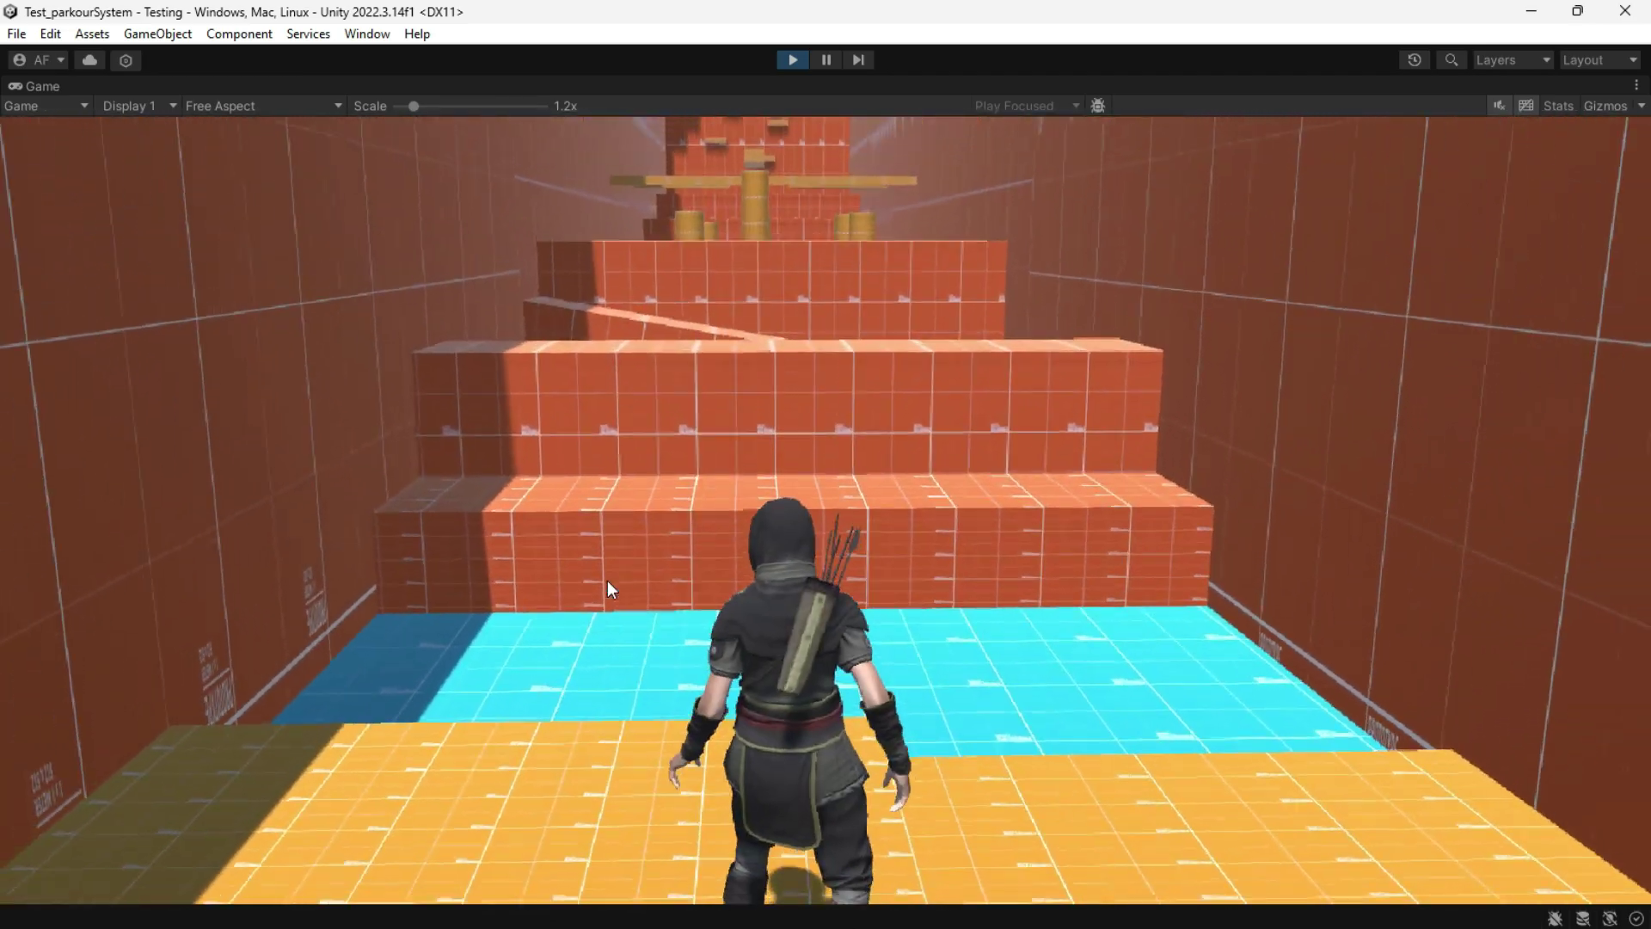
Step: Climb the orange steps and taller wall, walk along its top and drop to the floor
{"action": "key", "text": "w"}
{"action": "key", "text": "space"}
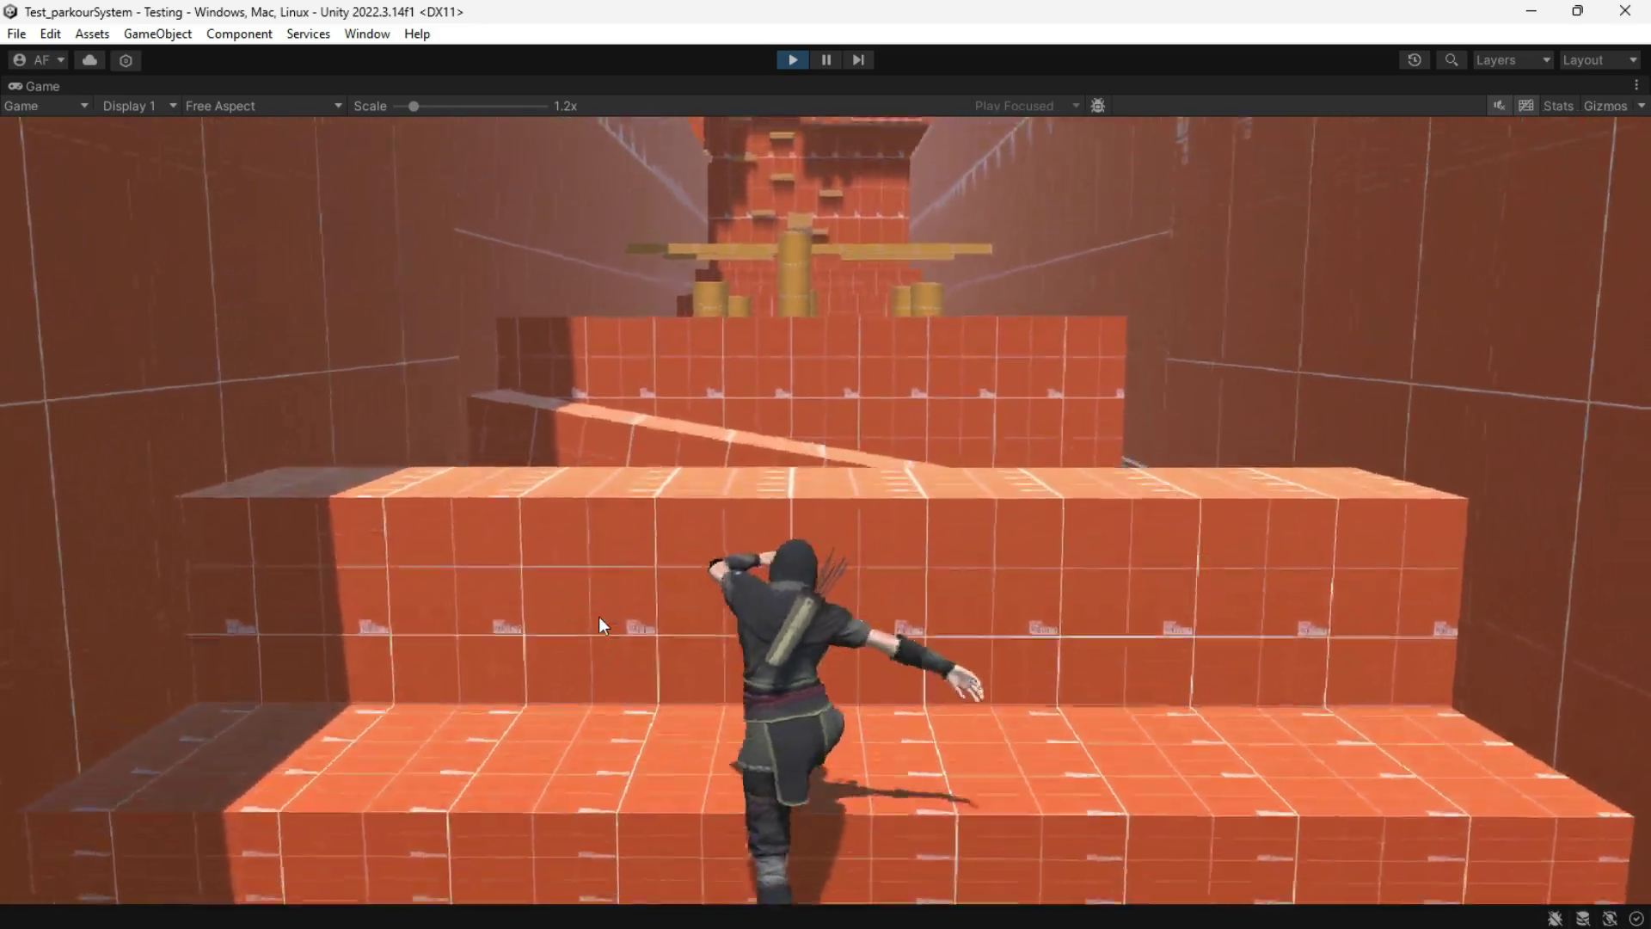
{"action": "key", "text": "w"}
{"action": "key", "text": "space"}
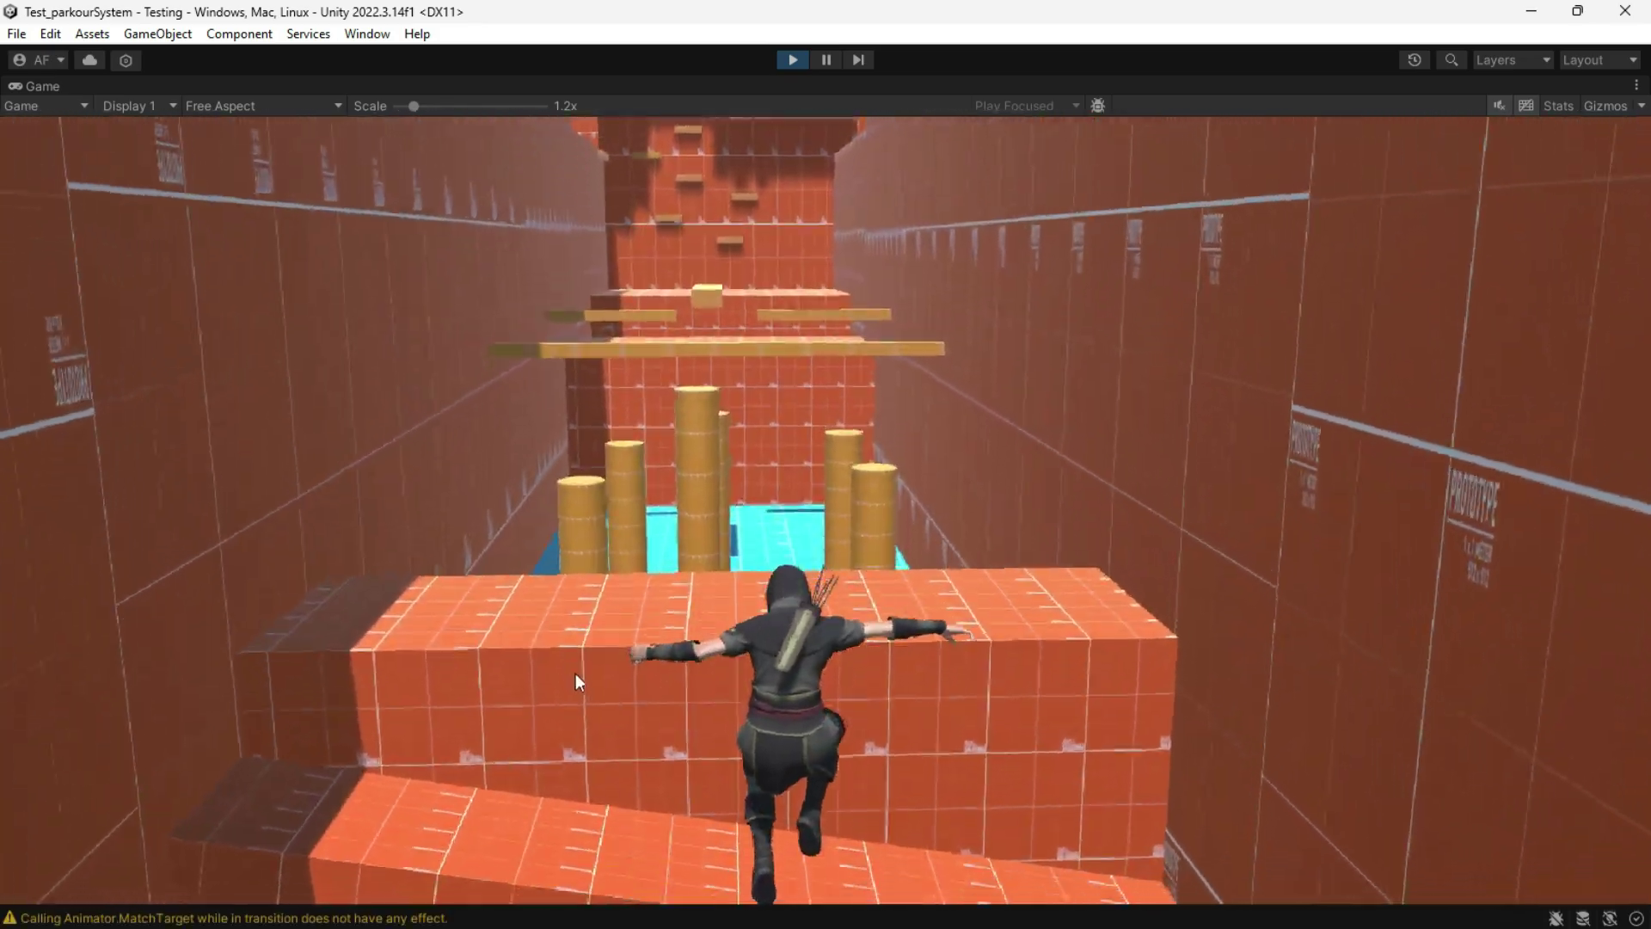
{"action": "key", "text": "w"}
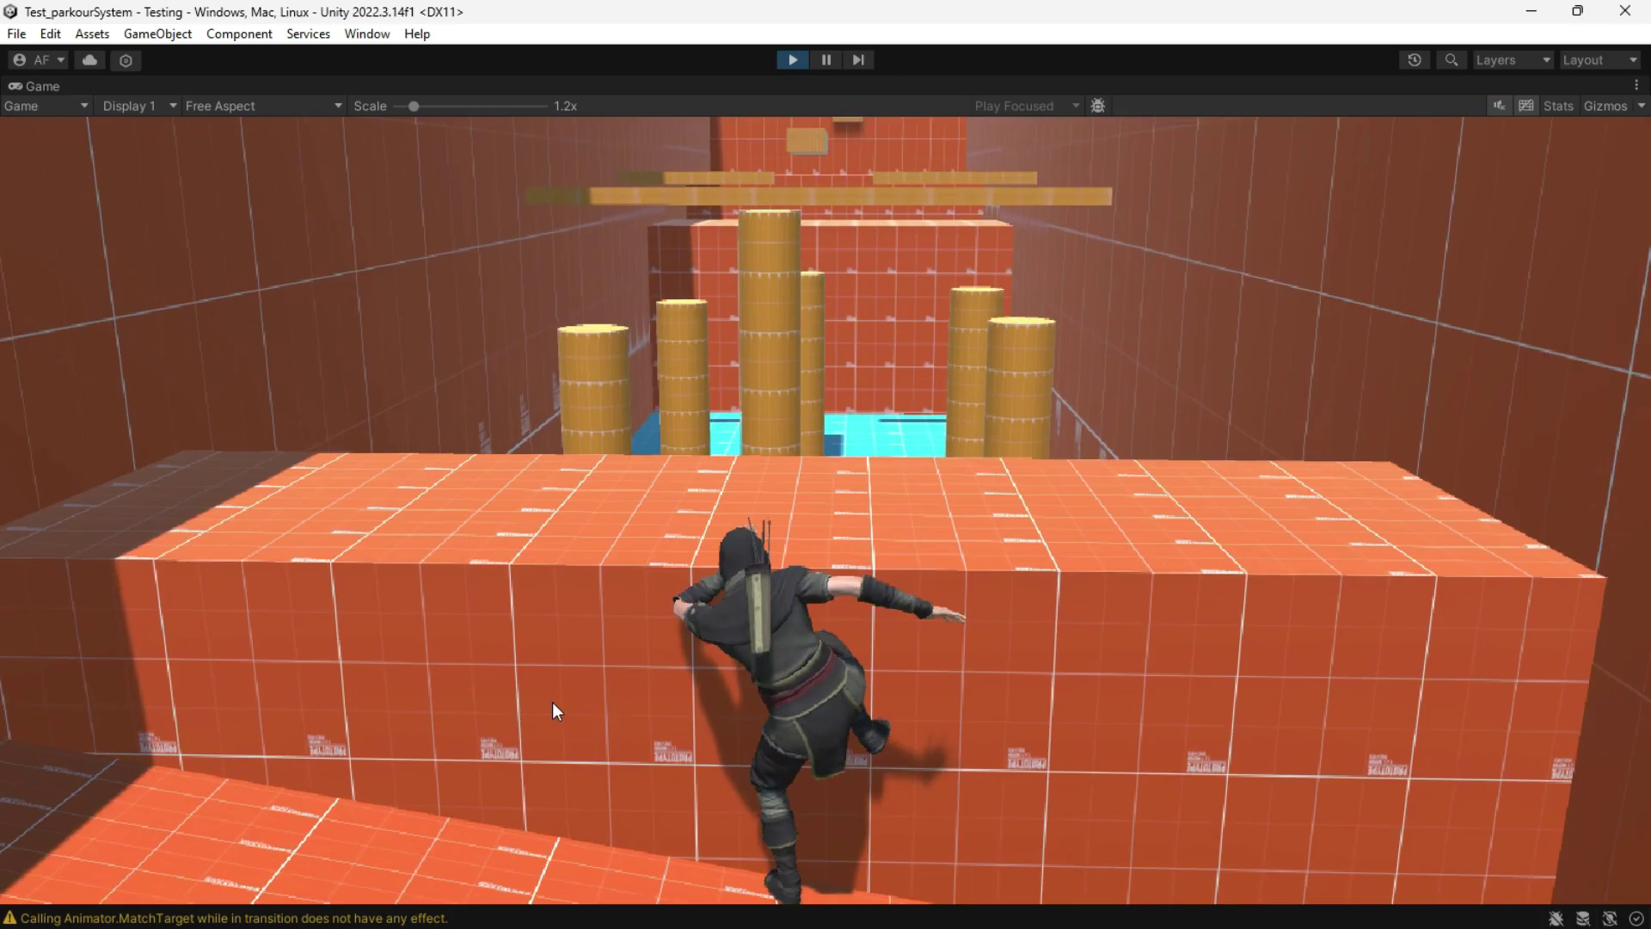
{"action": "key", "text": "w"}
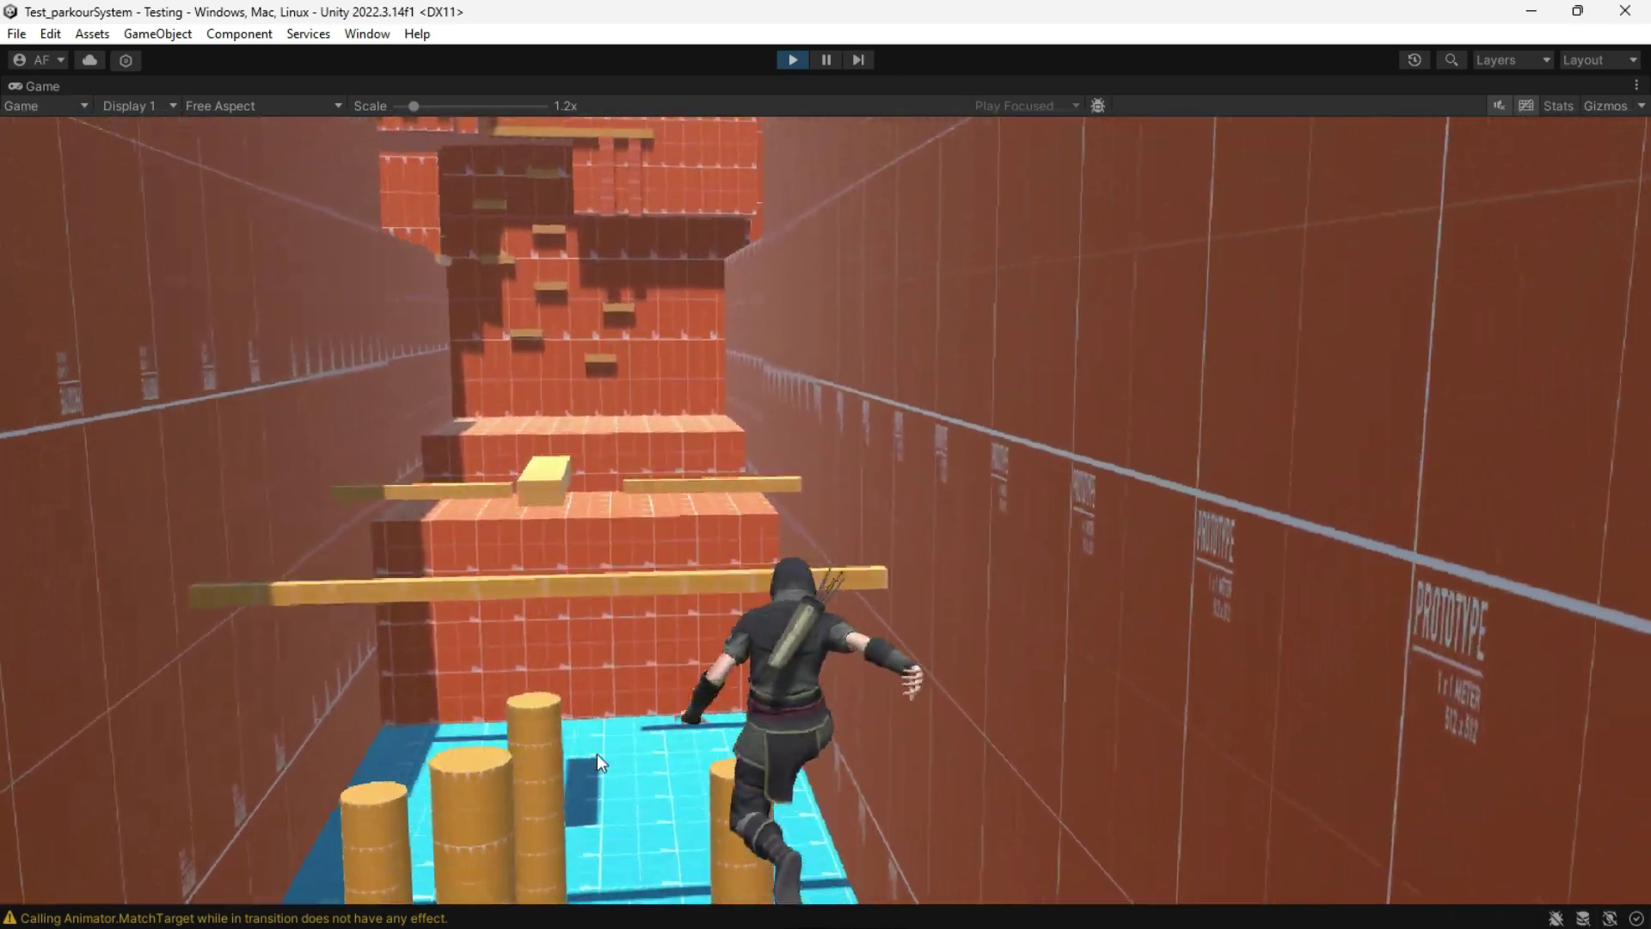
{"action": "key", "text": "w"}
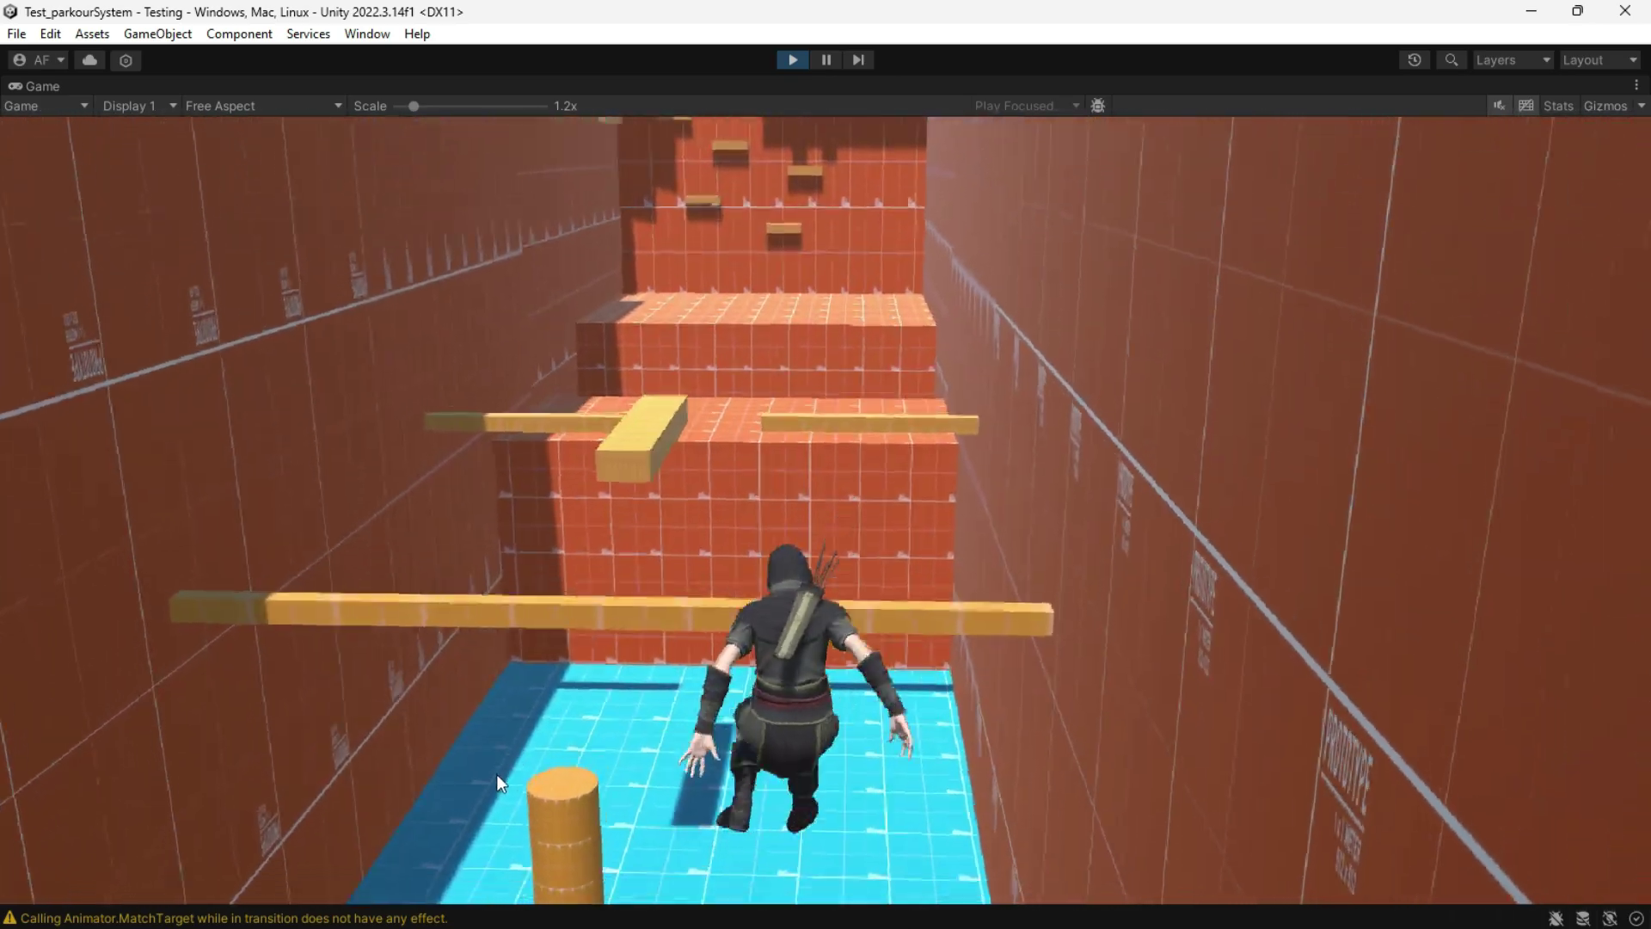
Step: Cross the floor past the pillars and climb the steps toward the ledge wall
{"action": "key", "text": "w"}
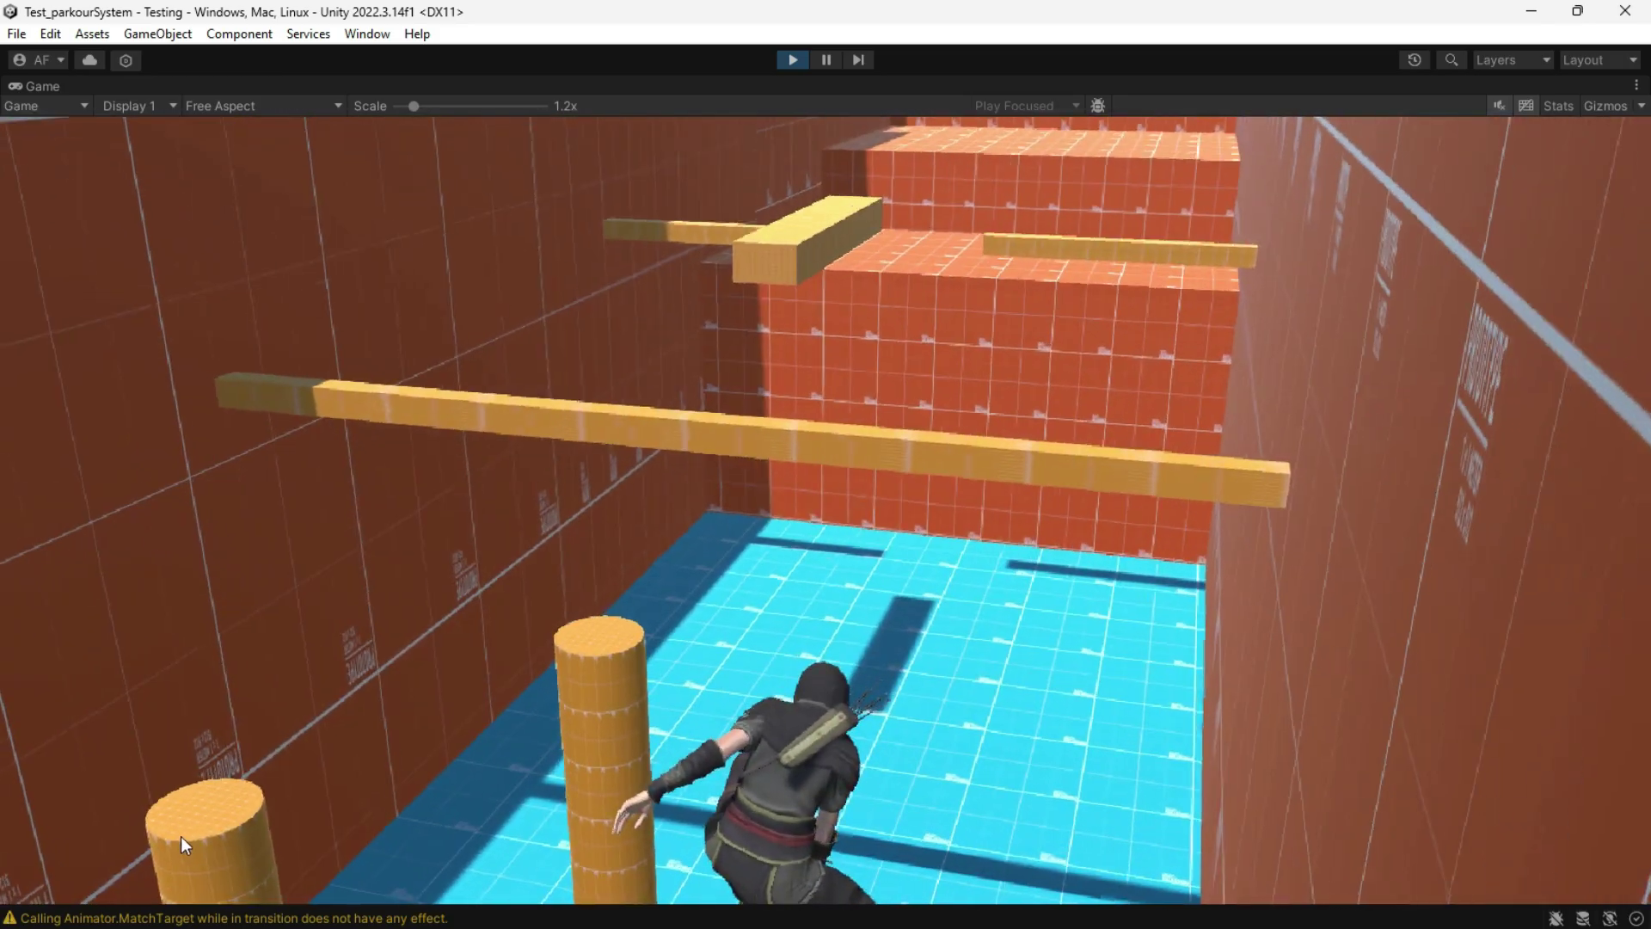
{"action": "key", "text": "w"}
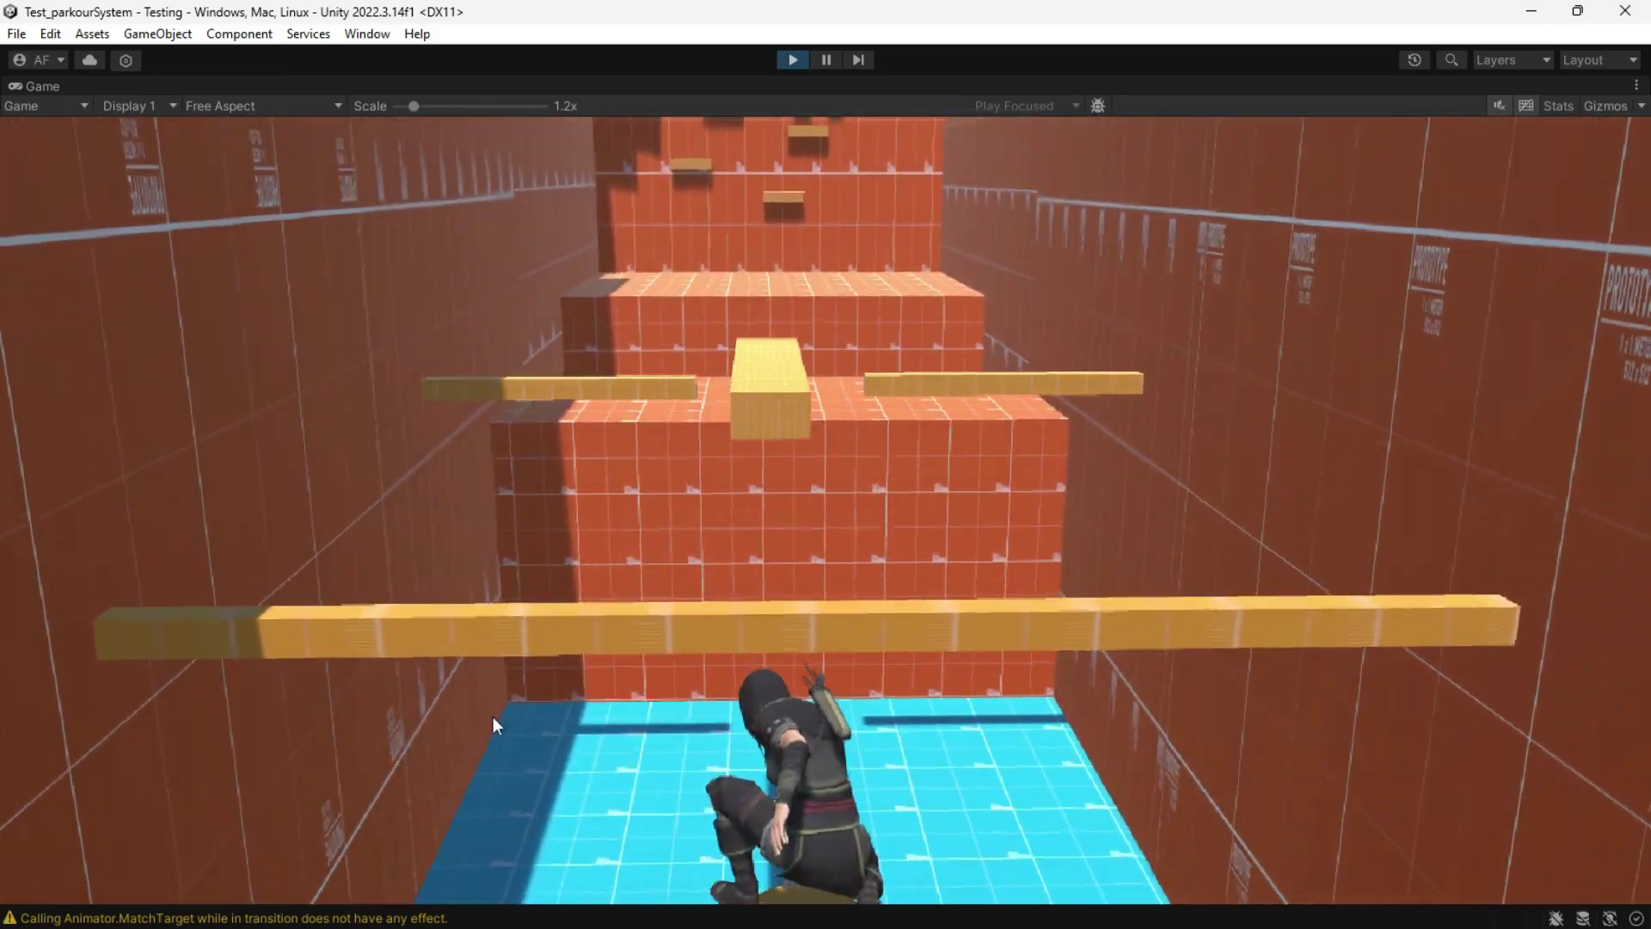
{"action": "key", "text": "w"}
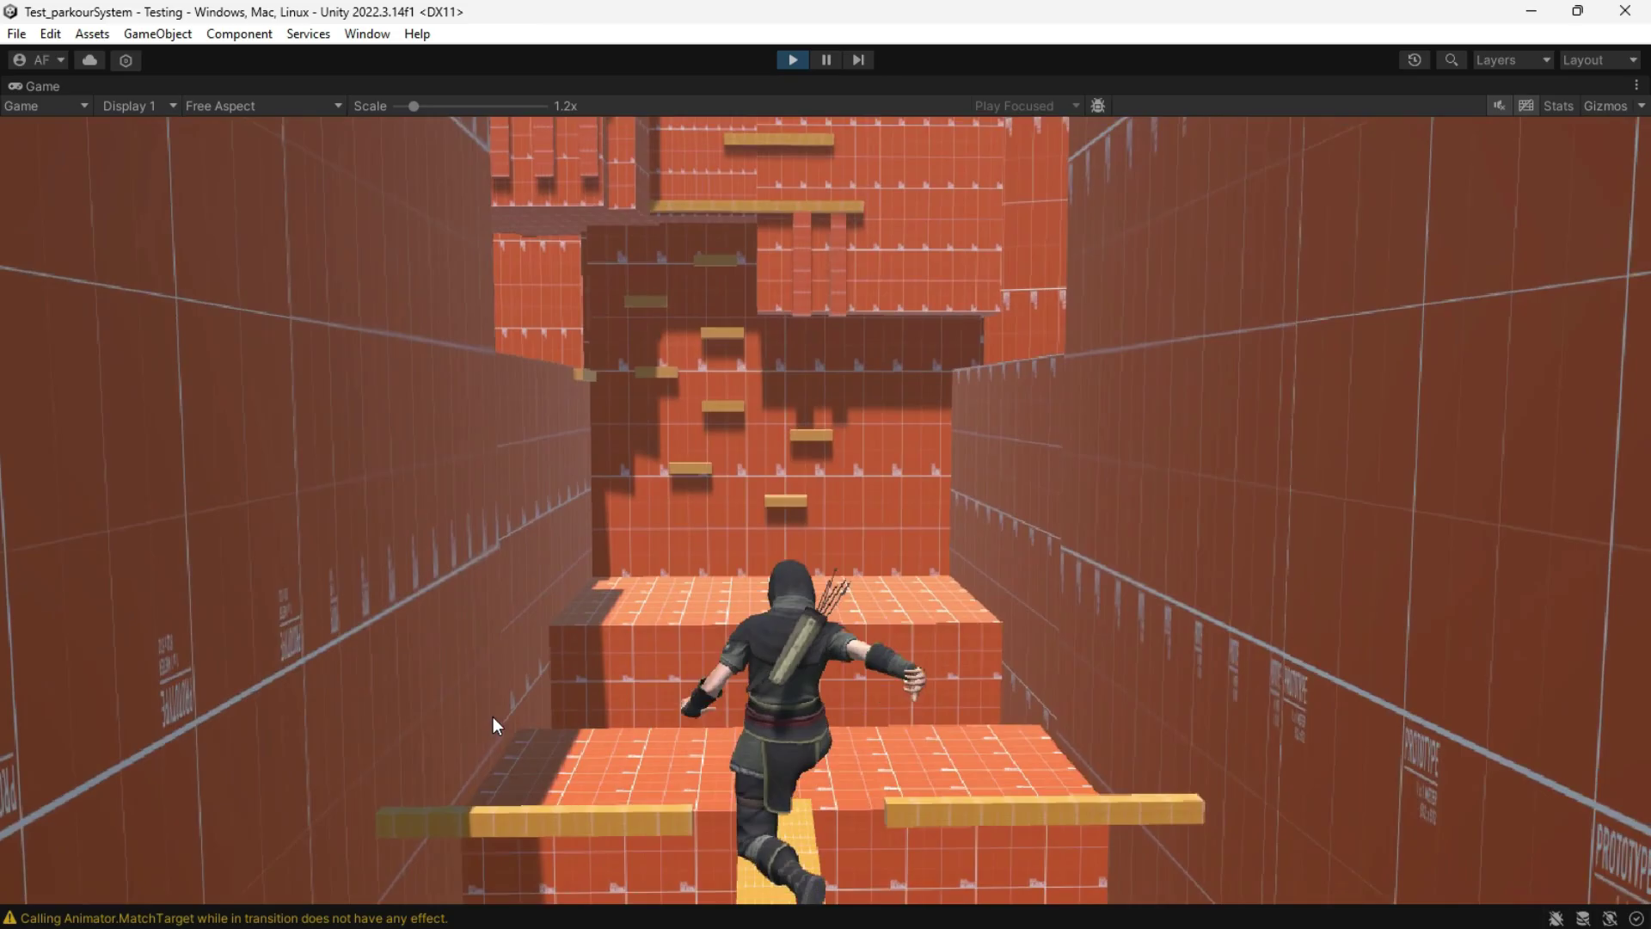
{"action": "key", "text": "w"}
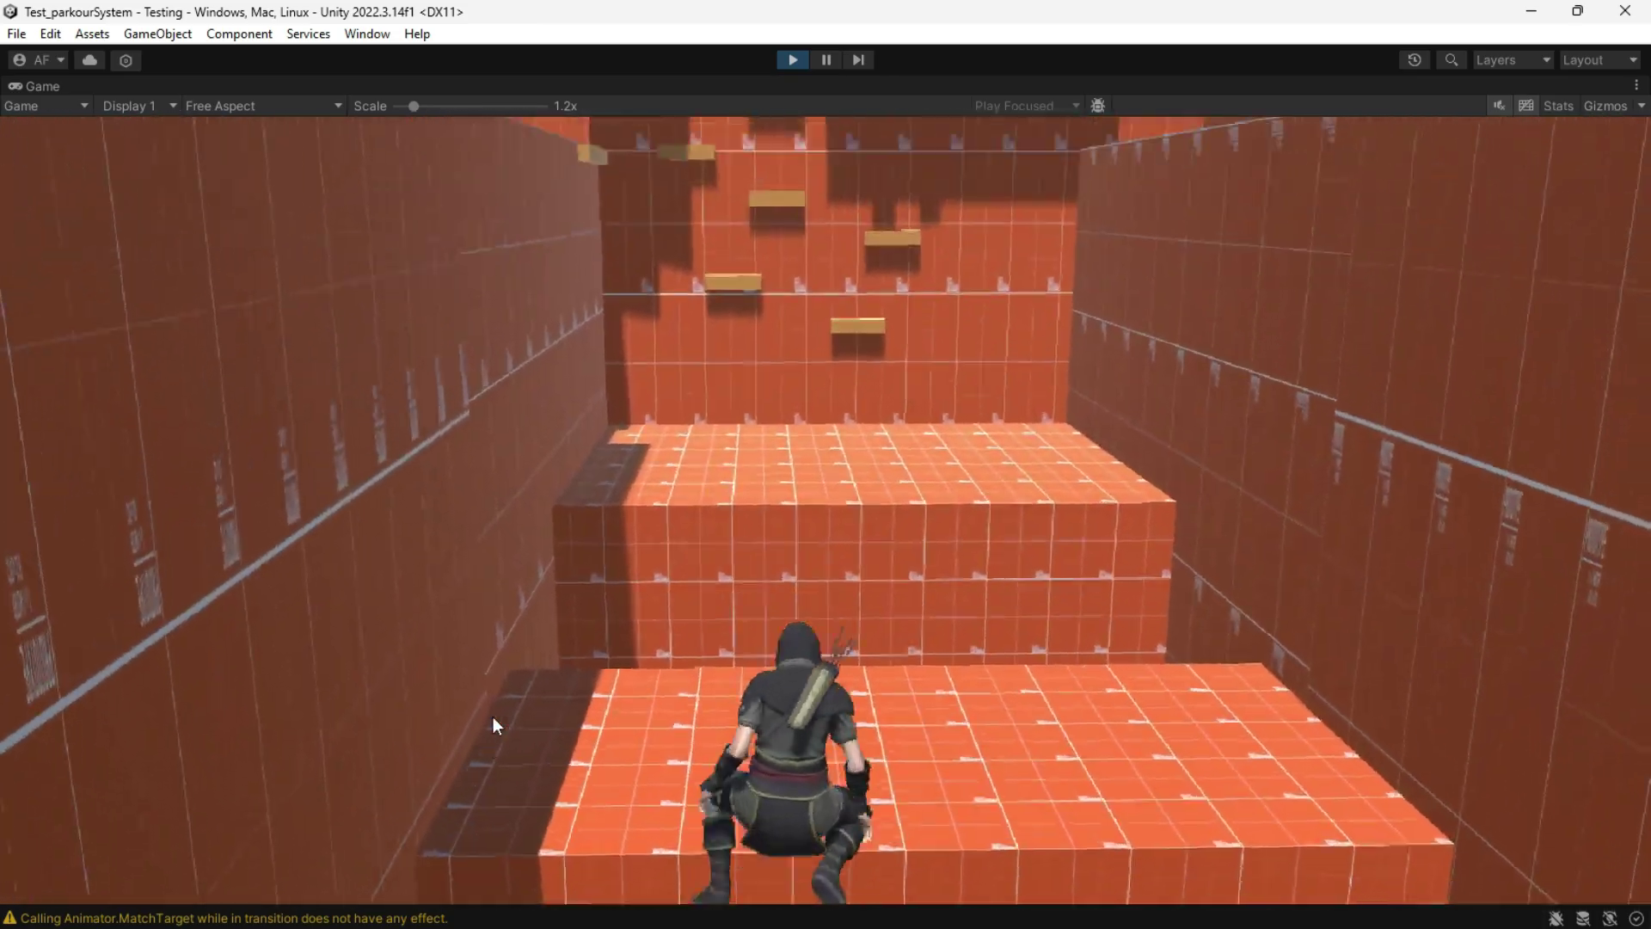
{"action": "key", "text": "w"}
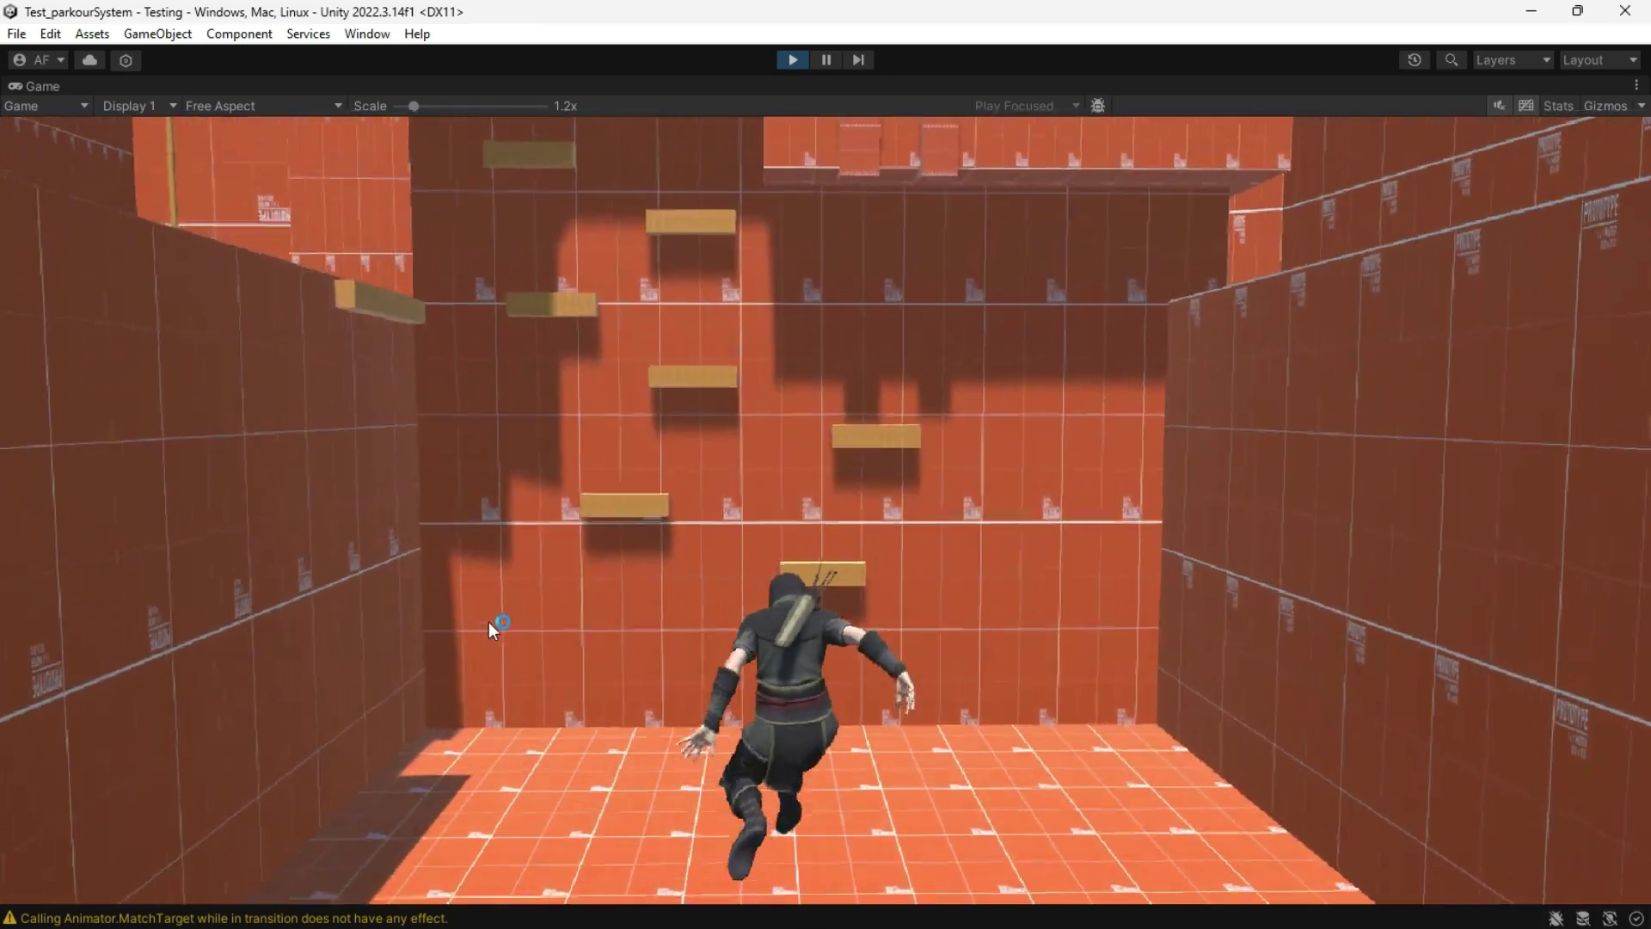
Step: Grab the low wall ledge and leap between ledges with Space until hanging from the long ledge
{"action": "key", "text": "w"}
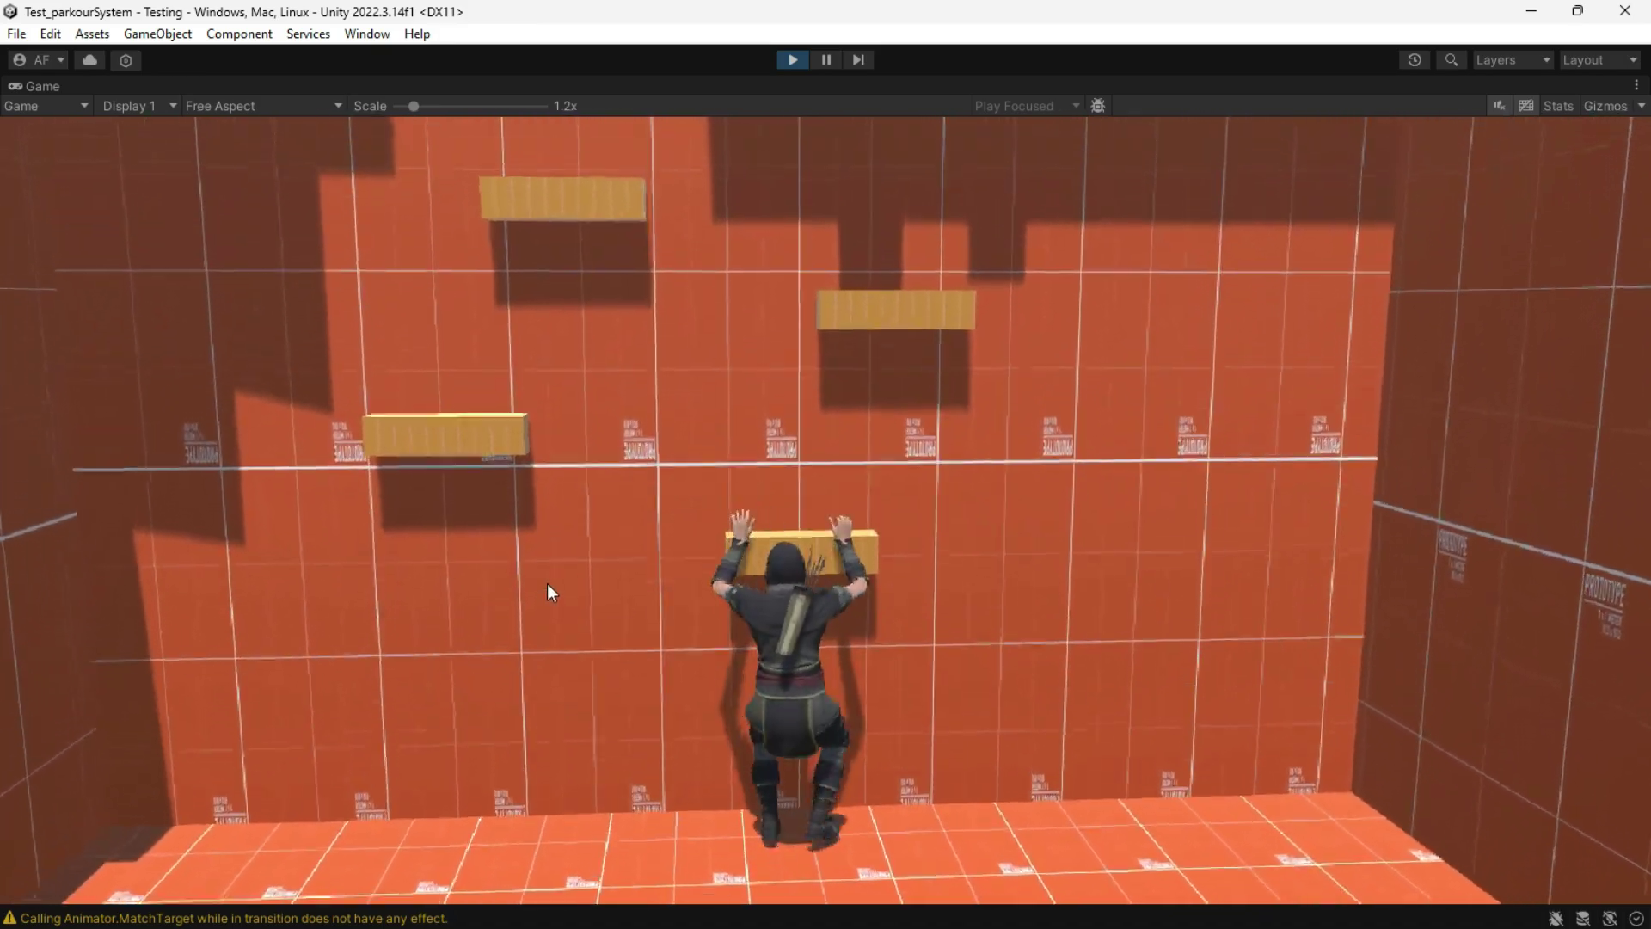
{"action": "key", "text": "space"}
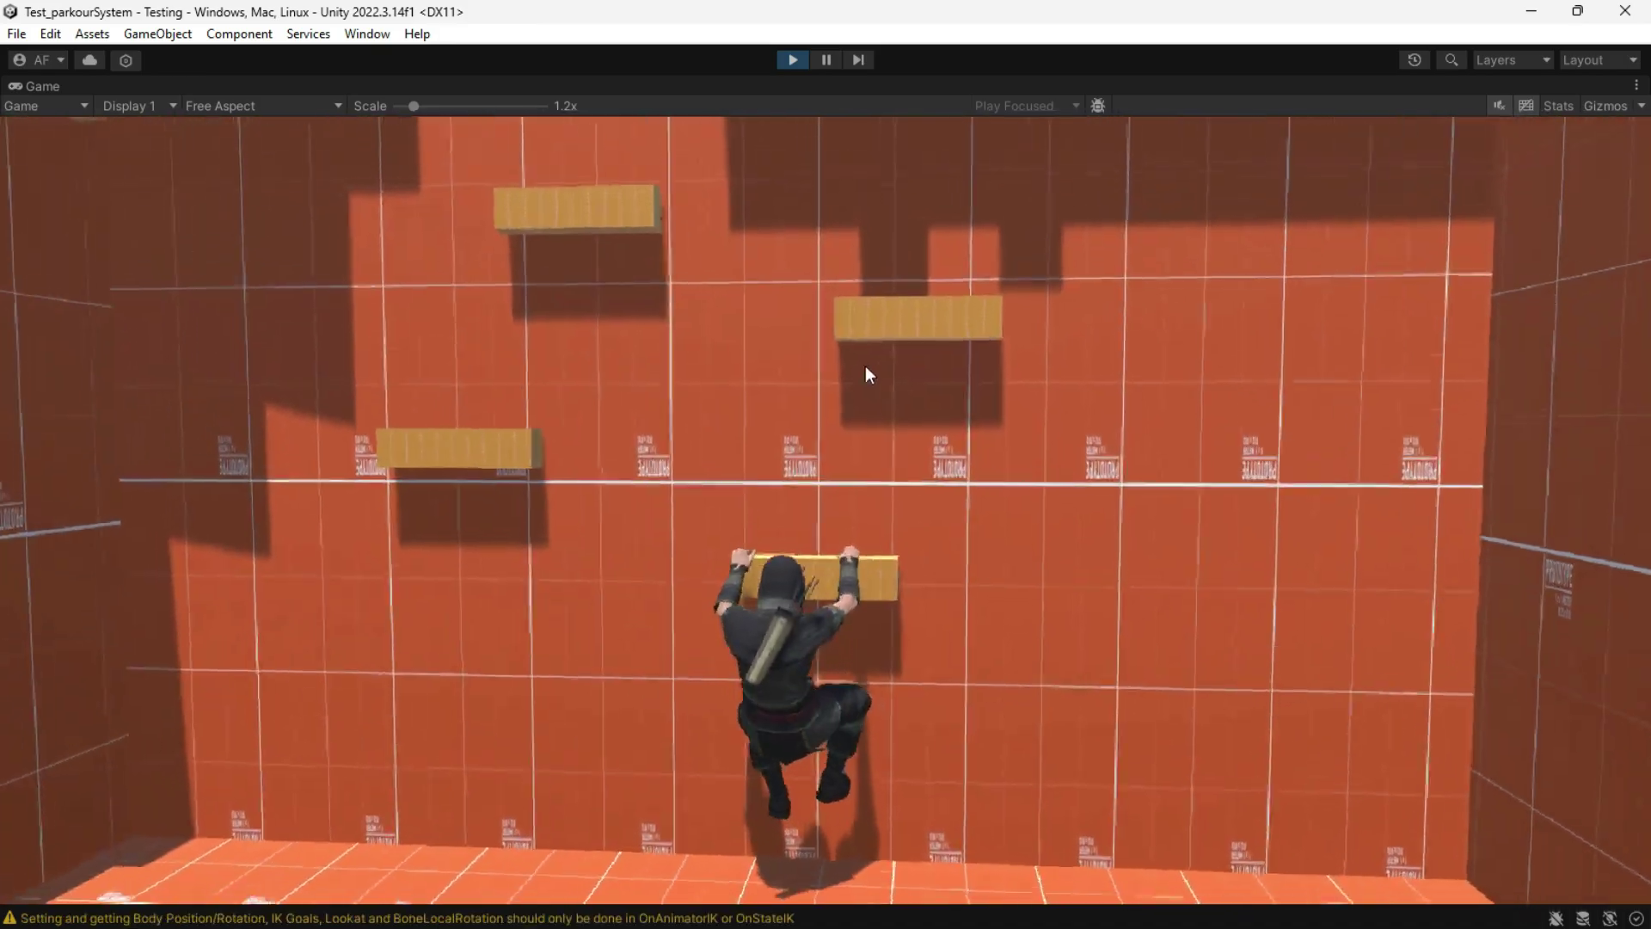
{"action": "key", "text": "space"}
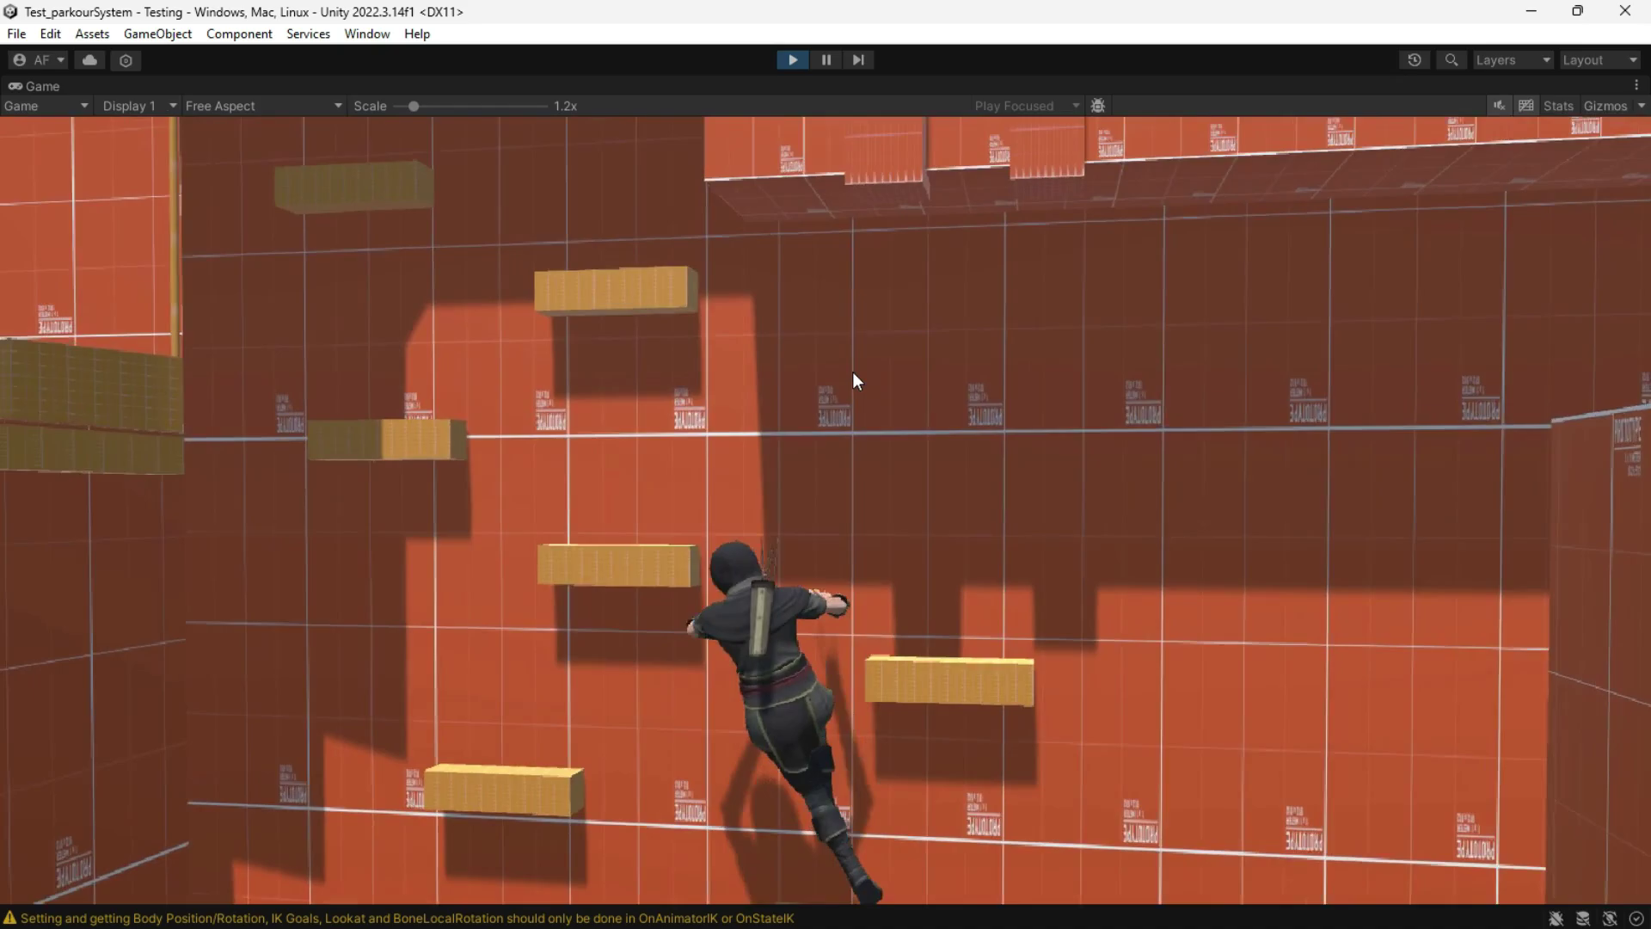
{"action": "key", "text": "space"}
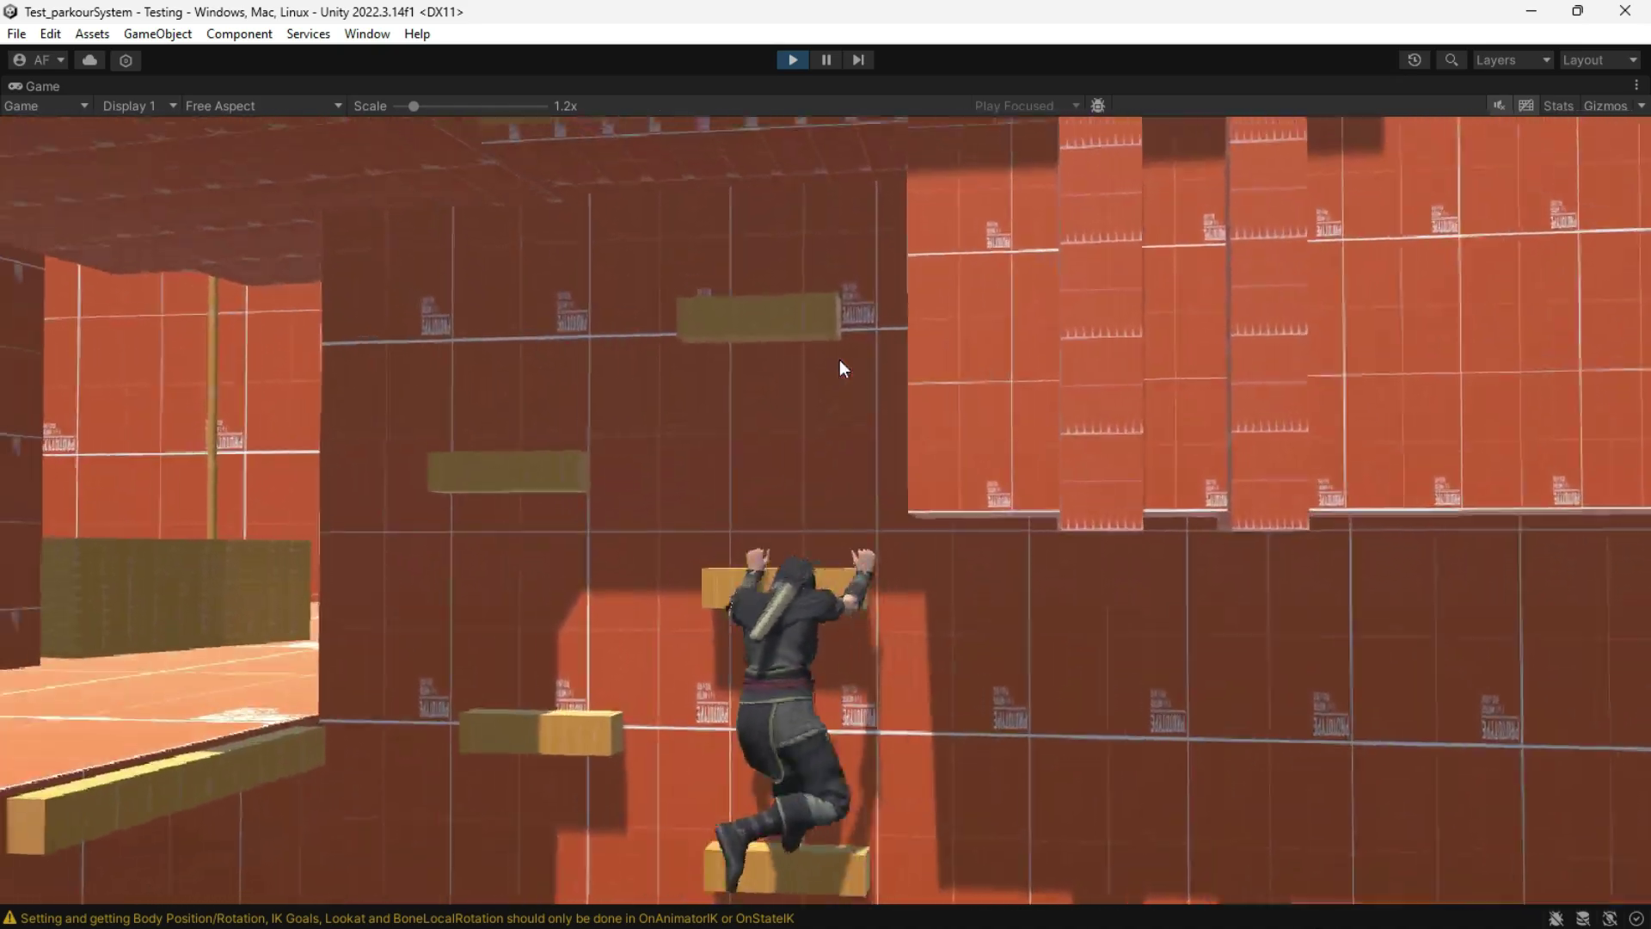
{"action": "key", "text": "space"}
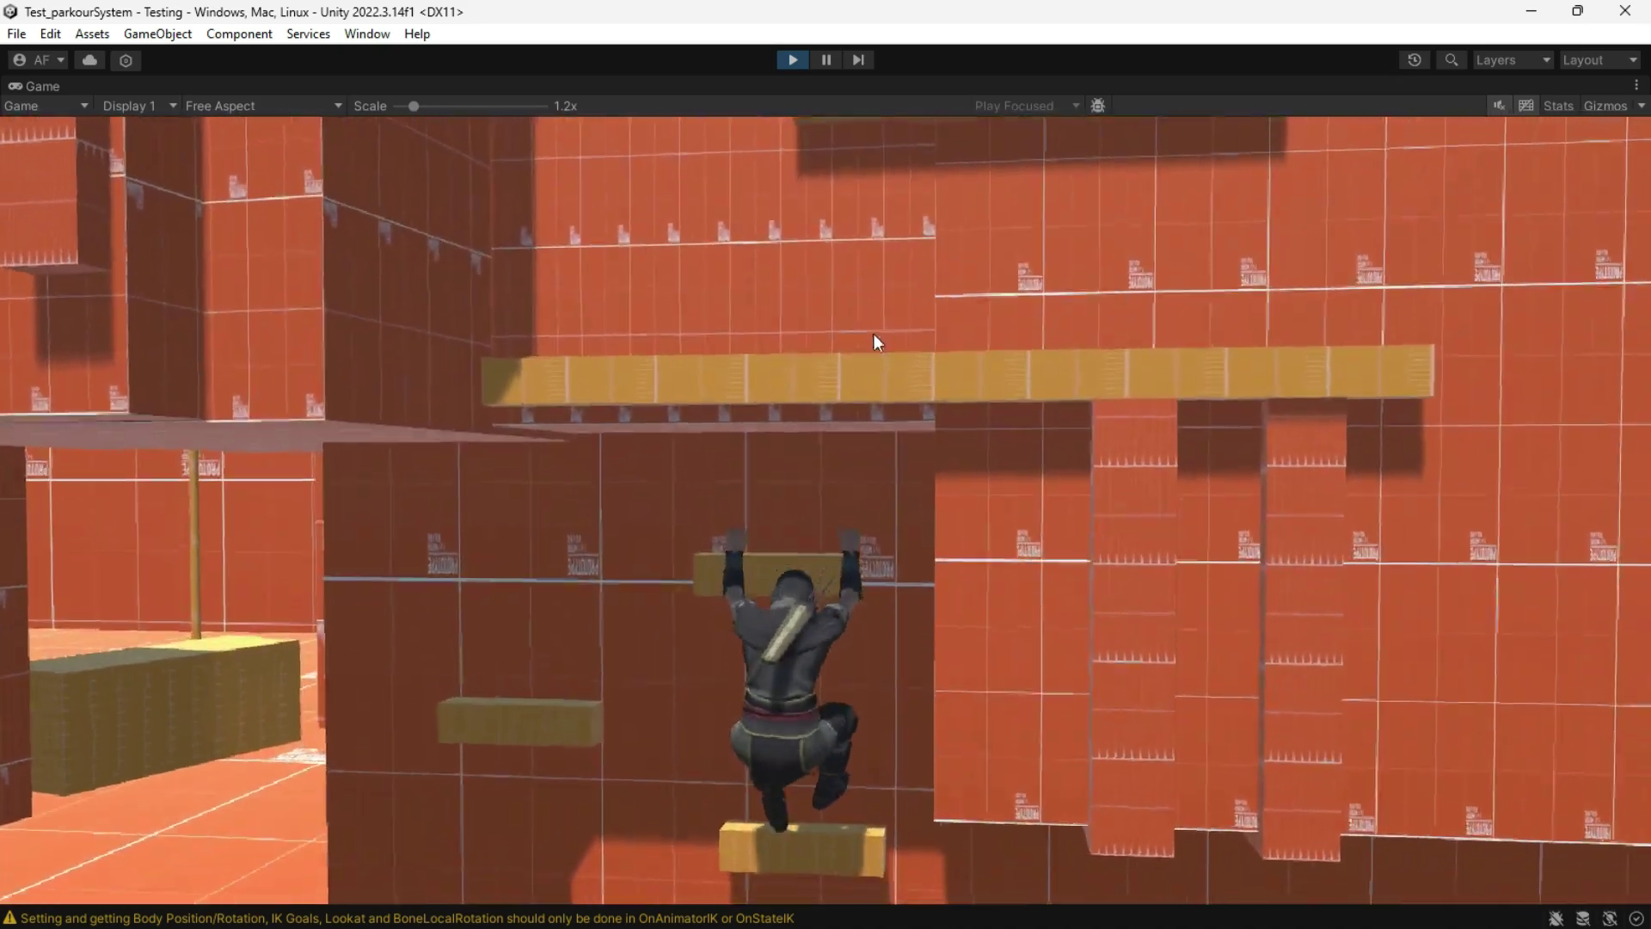
{"action": "key", "text": "space"}
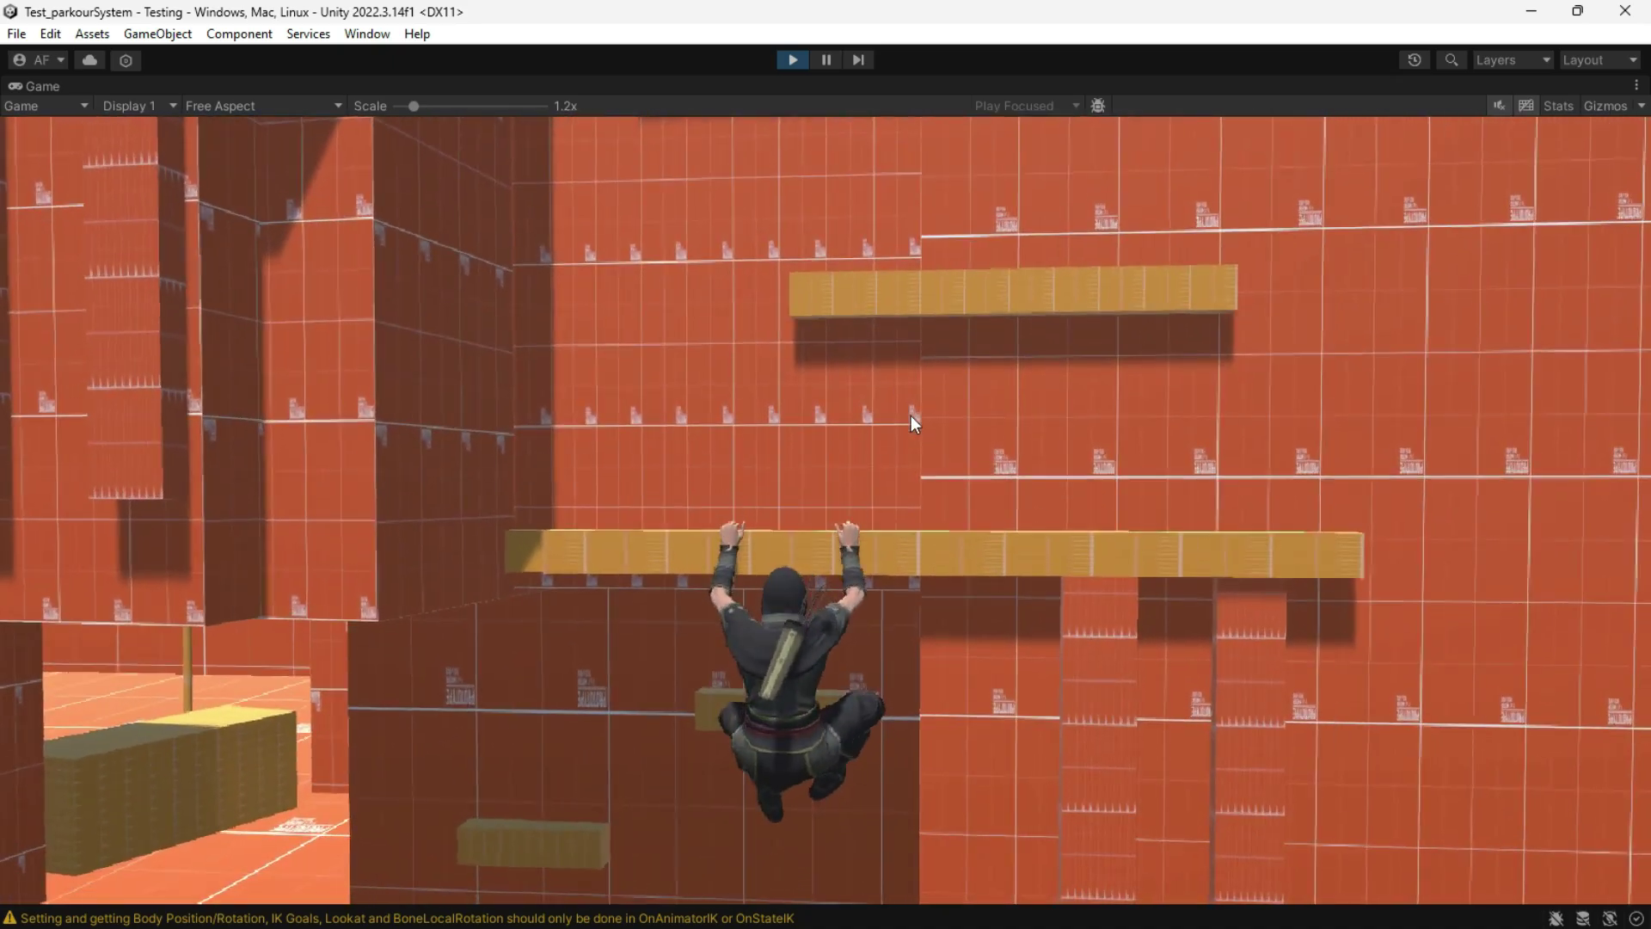
Step: Shimmy right along the hanging ledge with D, then climb up to the higher ledge
{"action": "key", "text": "d"}
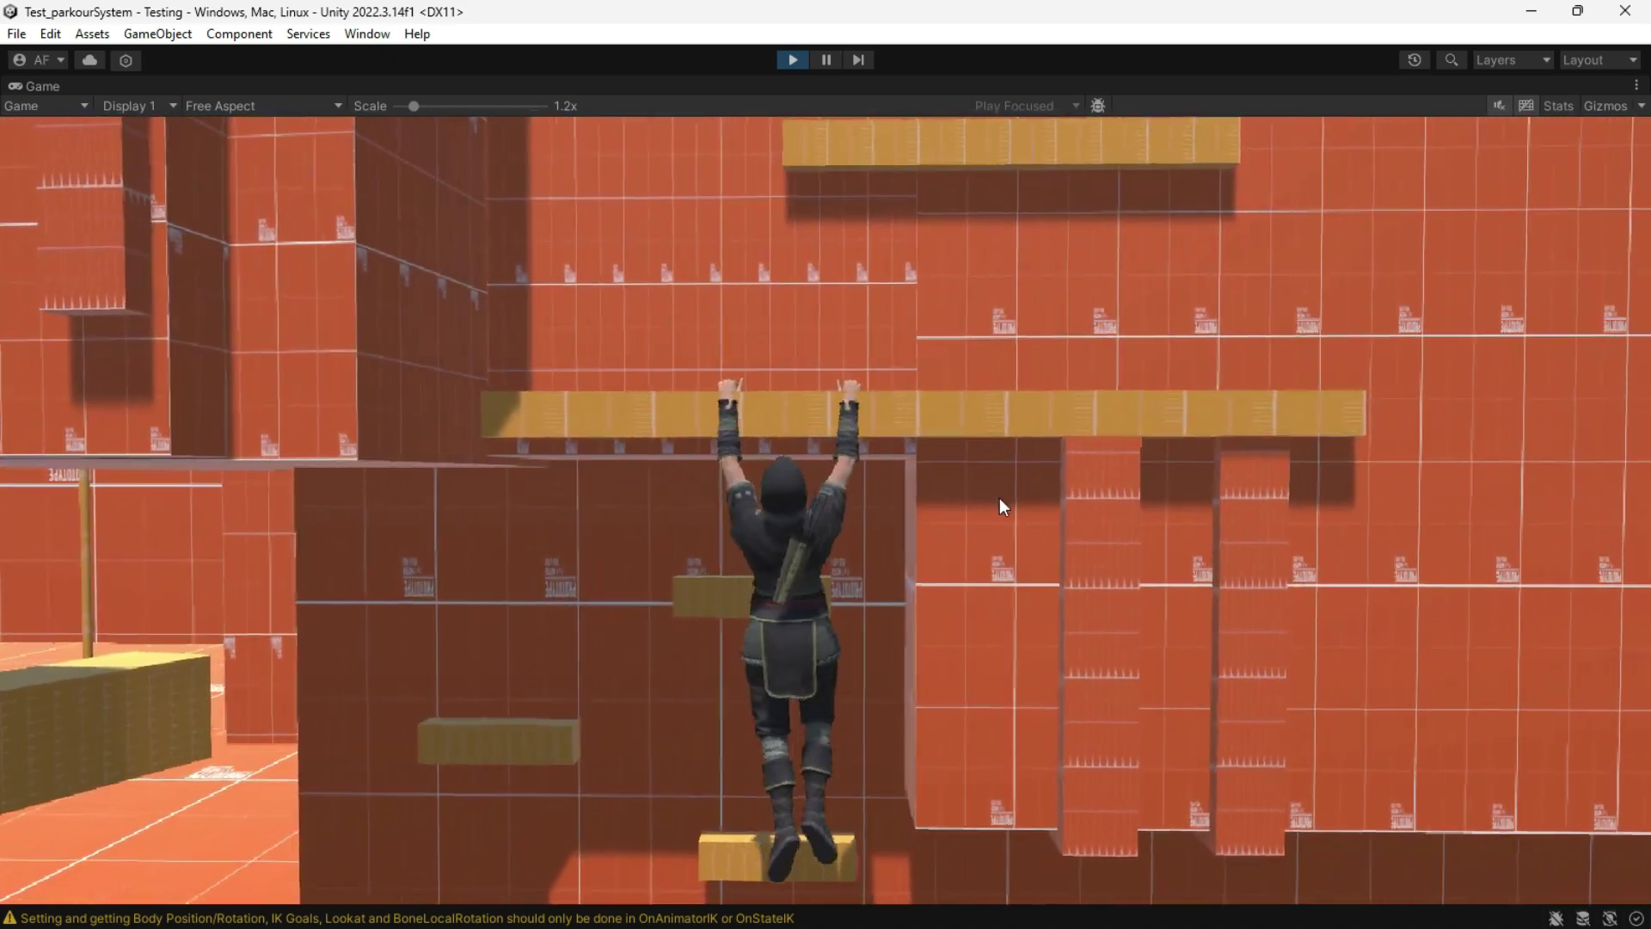
{"action": "key", "text": "d"}
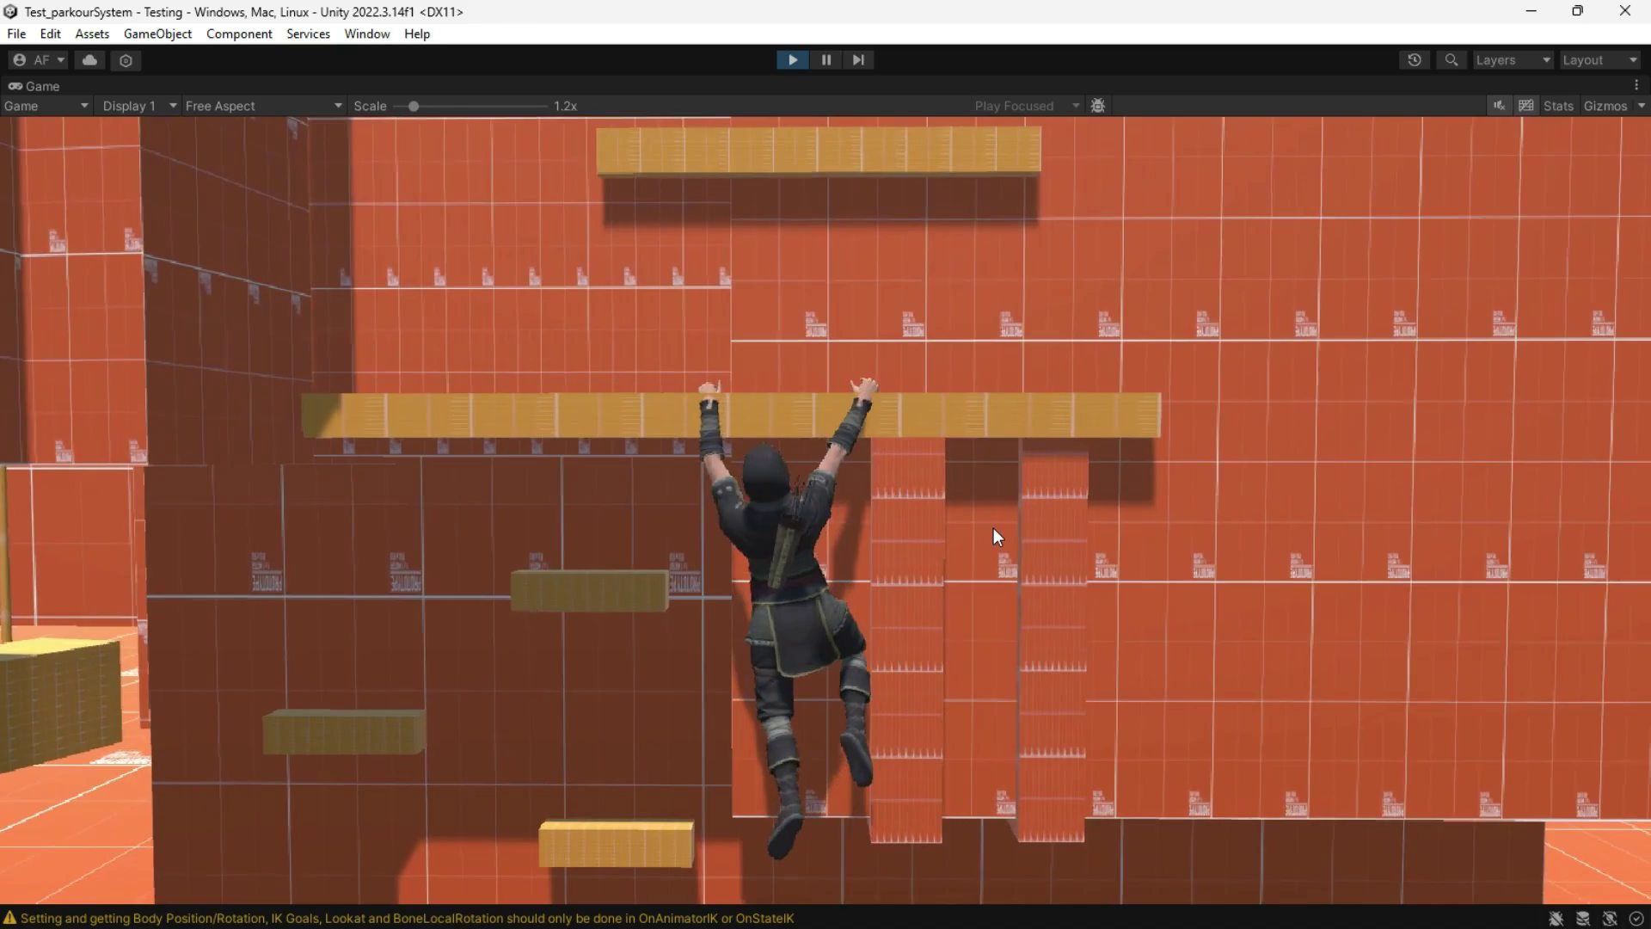
{"action": "key", "text": "space"}
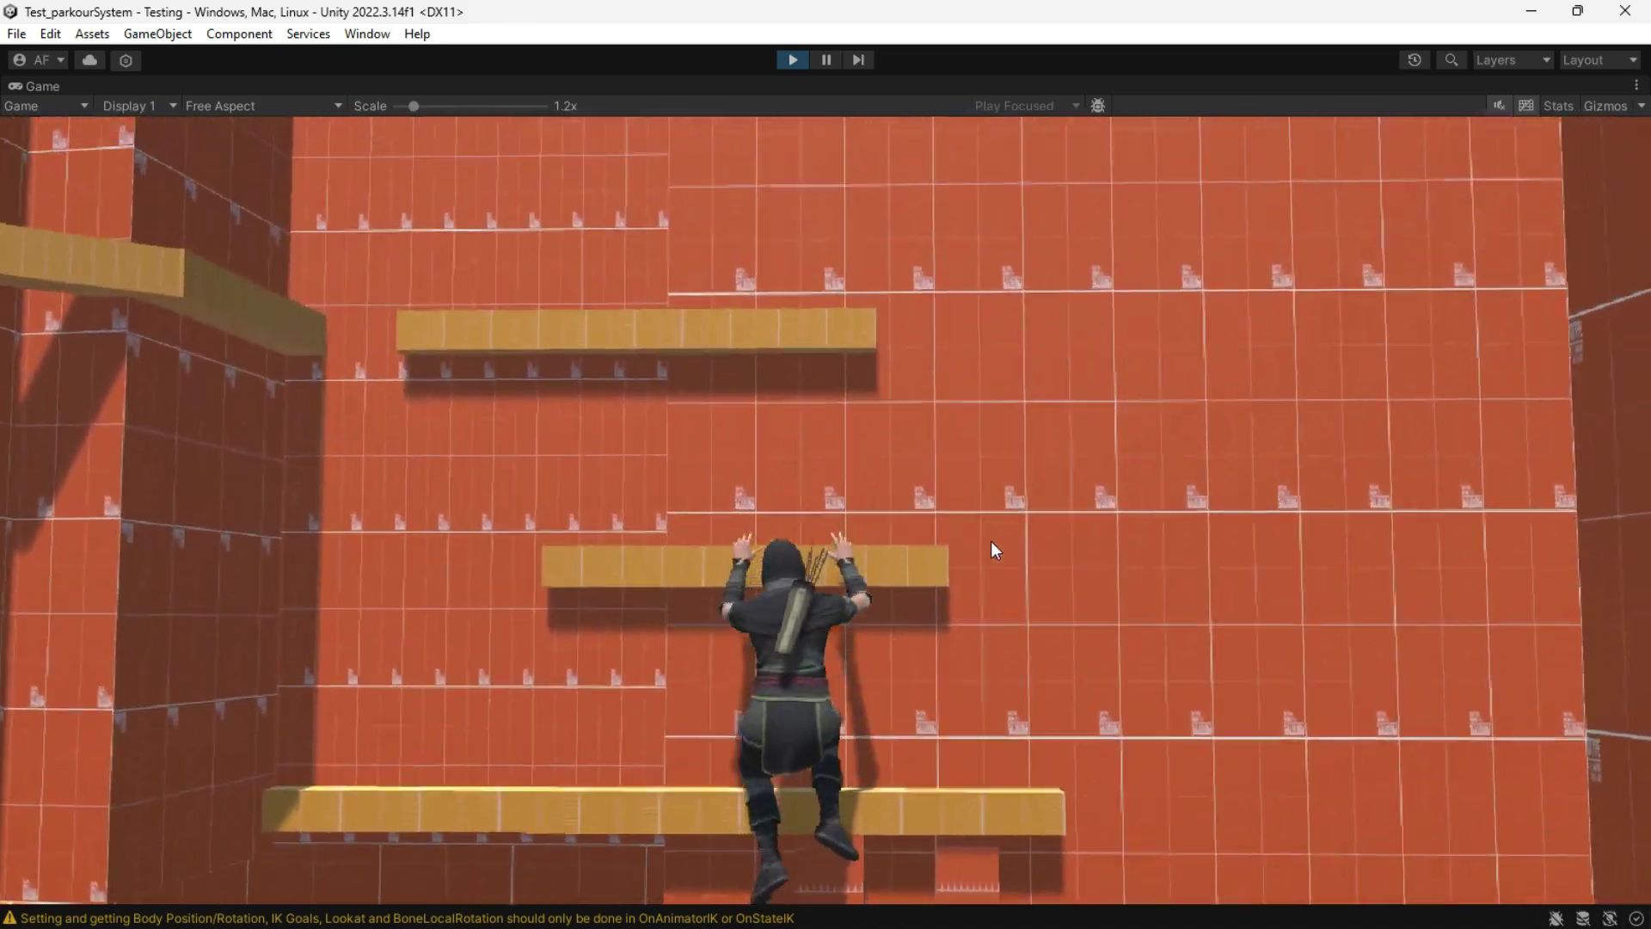